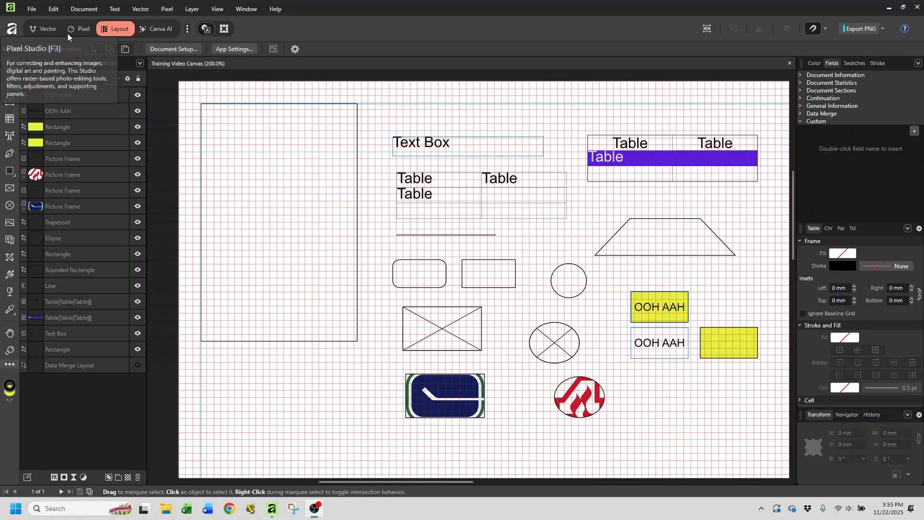
Select the Text Box frame and move it slightly up and right, to about X 63.9 mm, Y 13.7 mm.
left_click(16, 73)
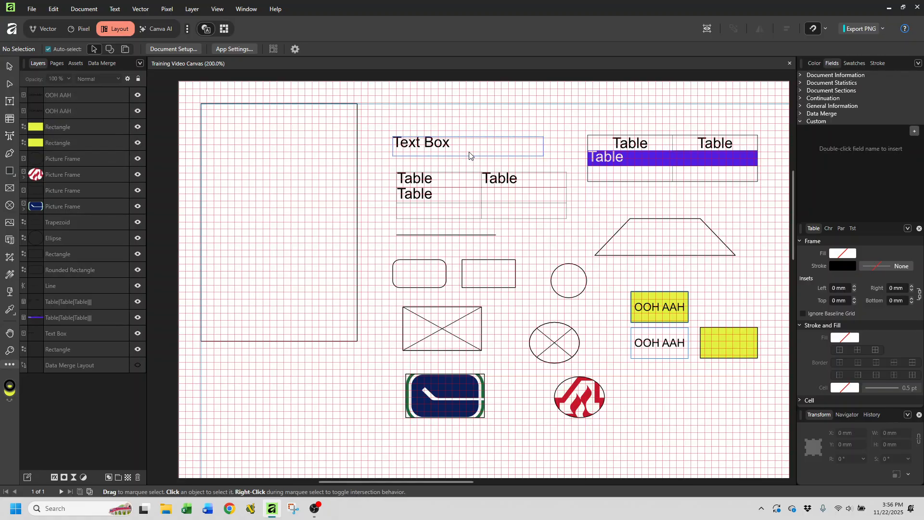
left_click(74, 329)
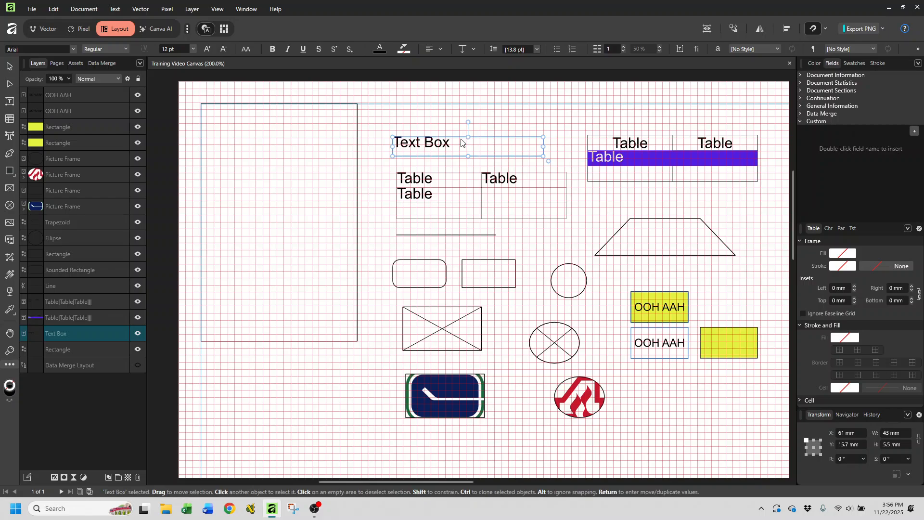
mouse_move(462, 143)
left_mouse_down()
mouse_move(496, 147)
mouse_move(455, 143)
mouse_move(437, 164)
mouse_move(422, 334)
mouse_move(308, 438)
mouse_move(414, 355)
mouse_move(440, 183)
mouse_move(470, 117)
mouse_move(470, 130)
left_mouse_up()
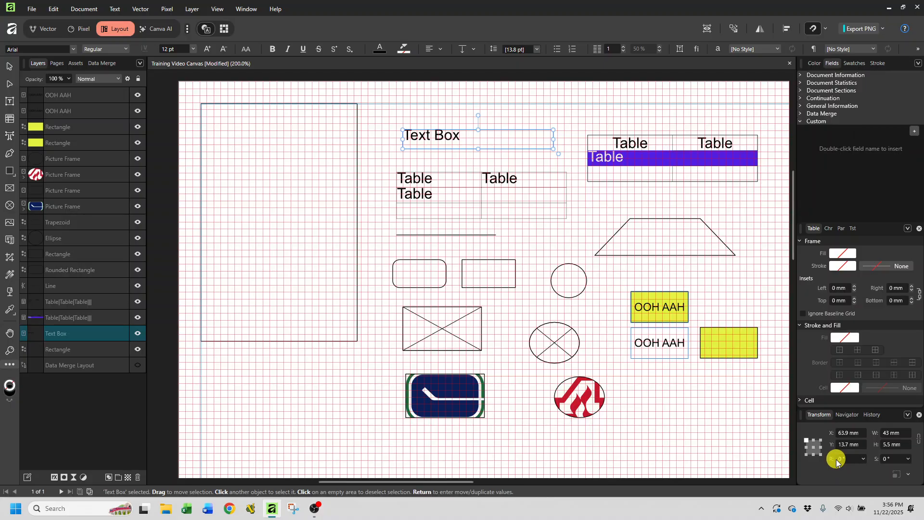
Rotate the text box to 90° and fit it along the inner left edge of the tall rectangle, about 63.7 mm long.
left_click(862, 459)
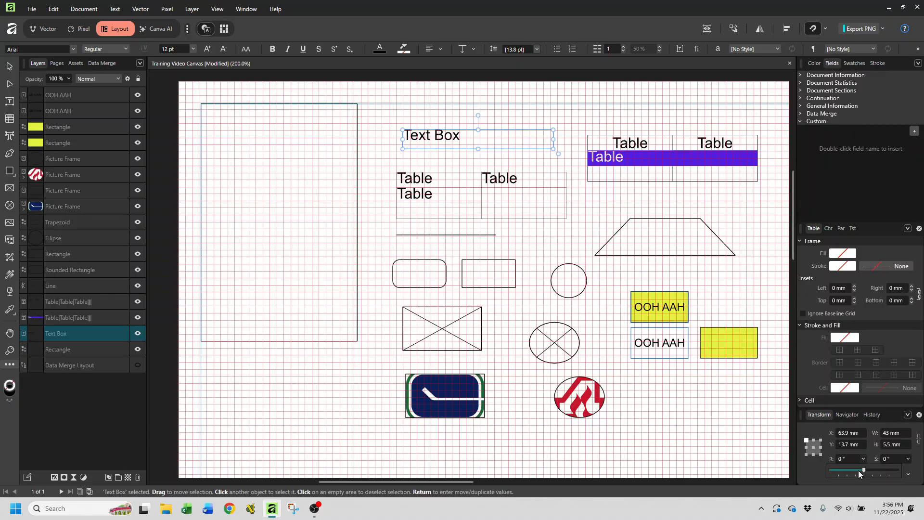
left_click(851, 463)
left_click(862, 460)
left_click(842, 458)
type("90")
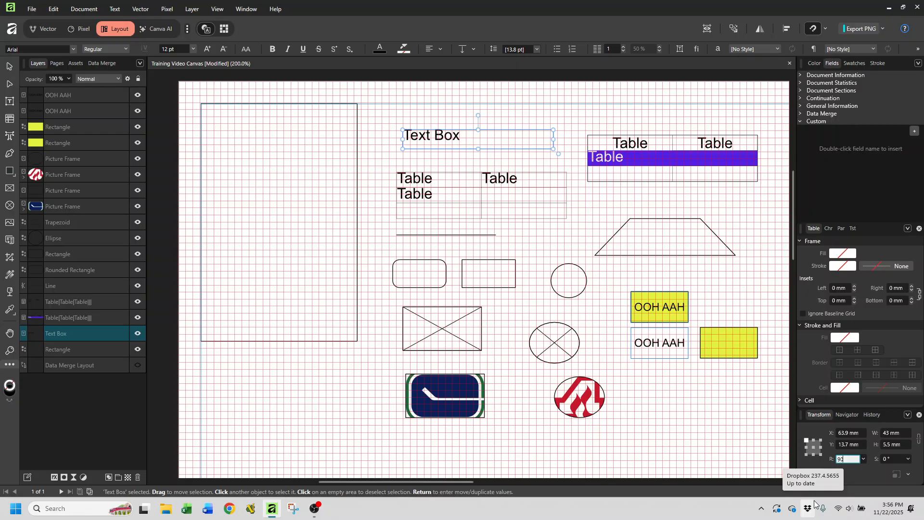
key("Return")
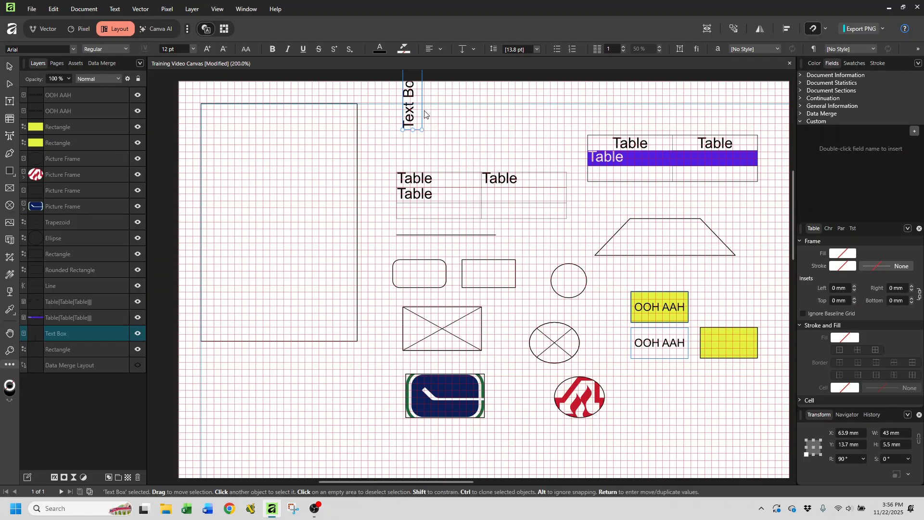
left_click_drag(424, 114, 209, 334)
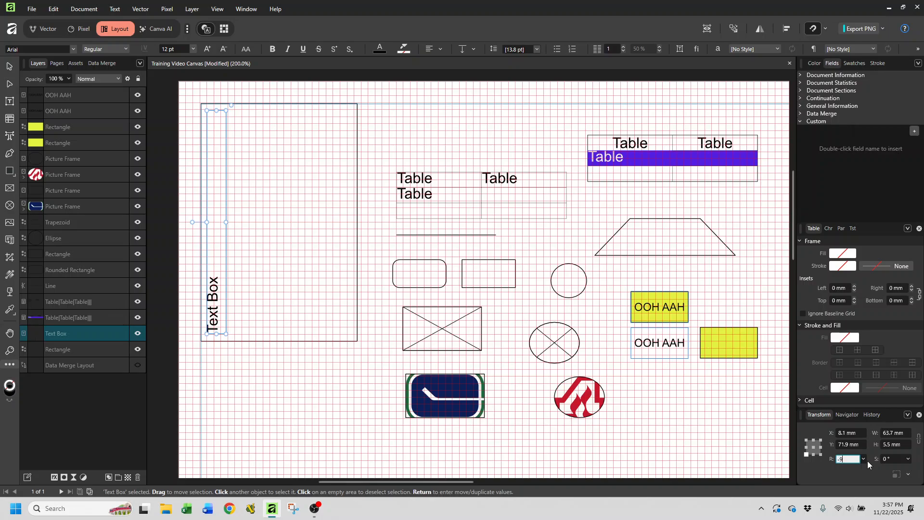
Rotate the text box to -90°, to 45° and back to 0°.
key("Return")
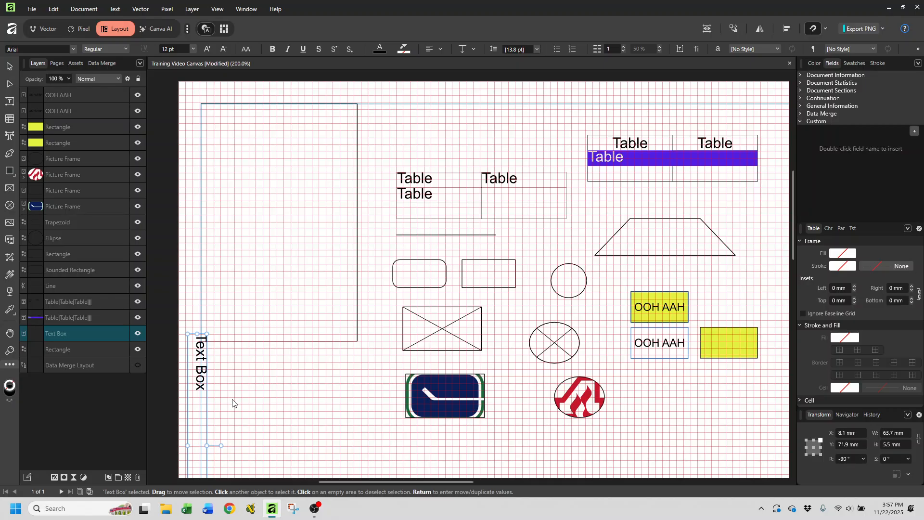
left_click(841, 459)
type("45")
key("Return")
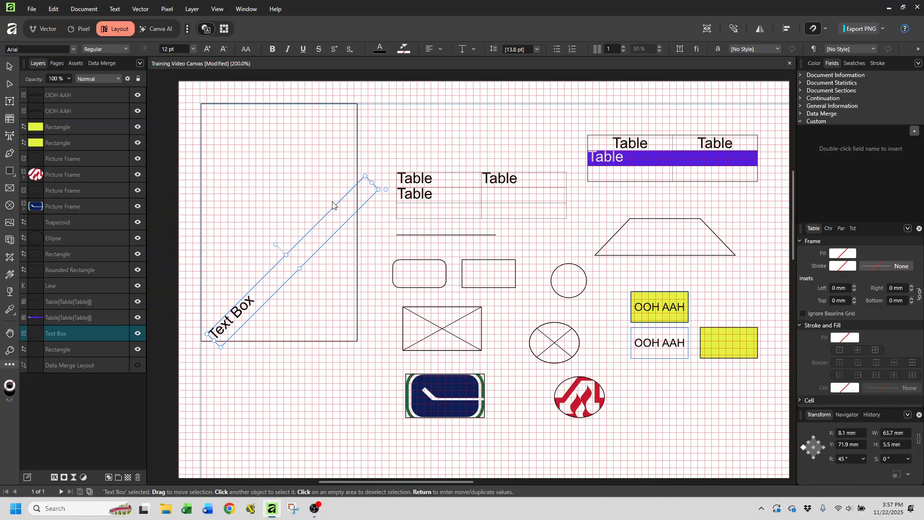
left_click(847, 459)
type("0")
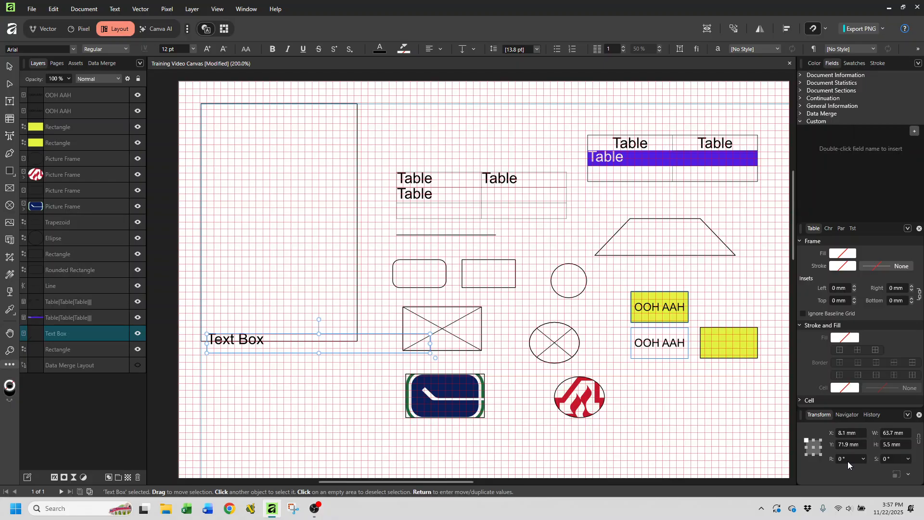
Move the text box above the left table, to about X 54.5 mm, Y 12.5 mm, and narrow it to about 22.4 mm.
left_click_drag(337, 338, 499, 126)
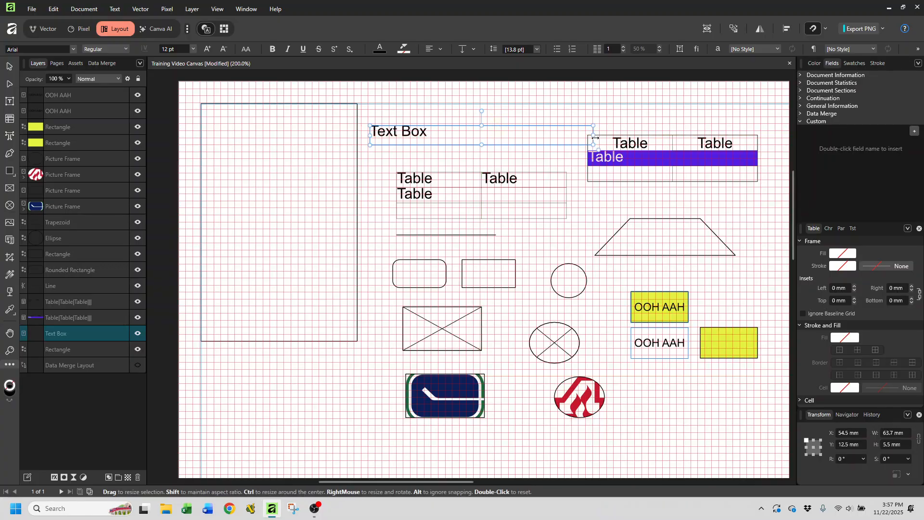
left_click_drag(595, 135, 451, 141)
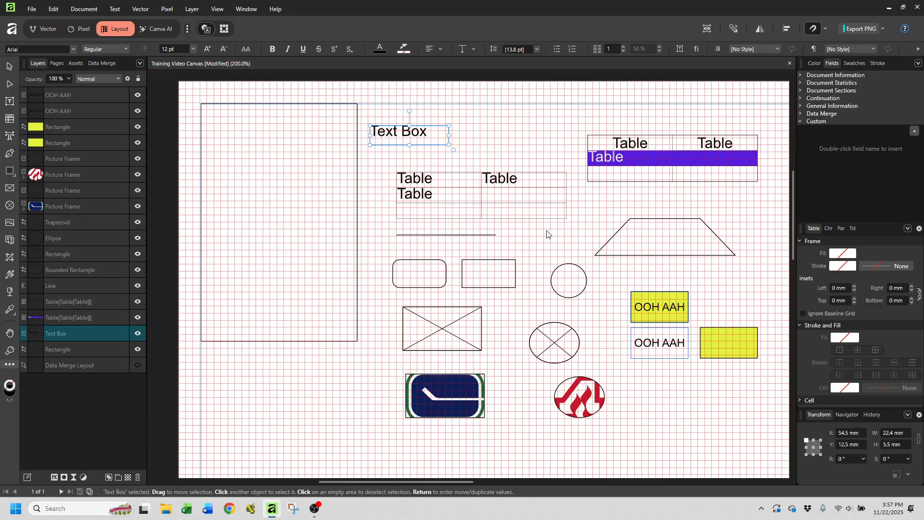
Shear the text box to 15°, to -15° and back to 0°.
left_click(891, 460)
type("15")
key("Return")
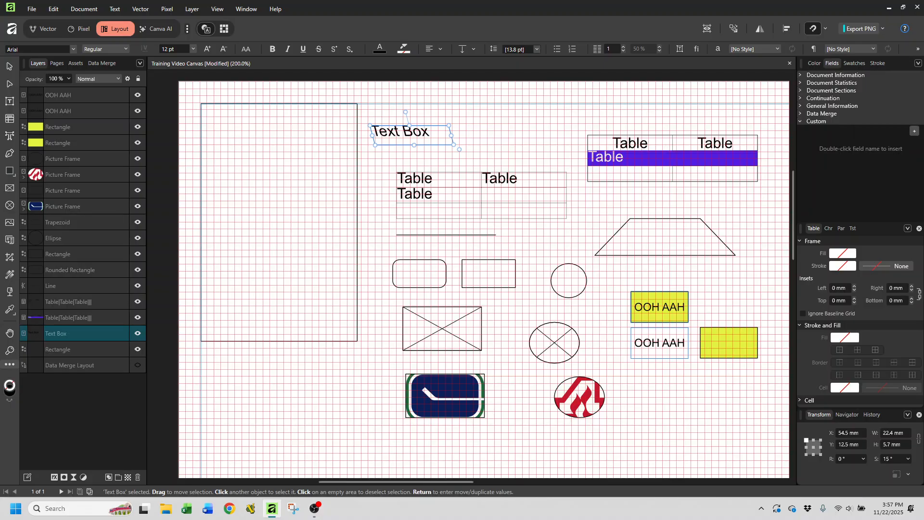
left_click(883, 461)
type("-15")
key("Return")
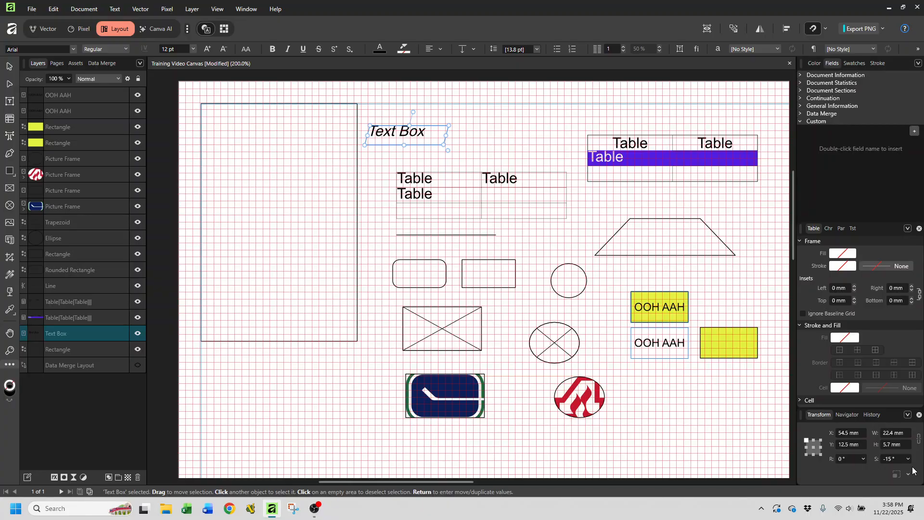
left_click(894, 459)
type("0")
key("Return")
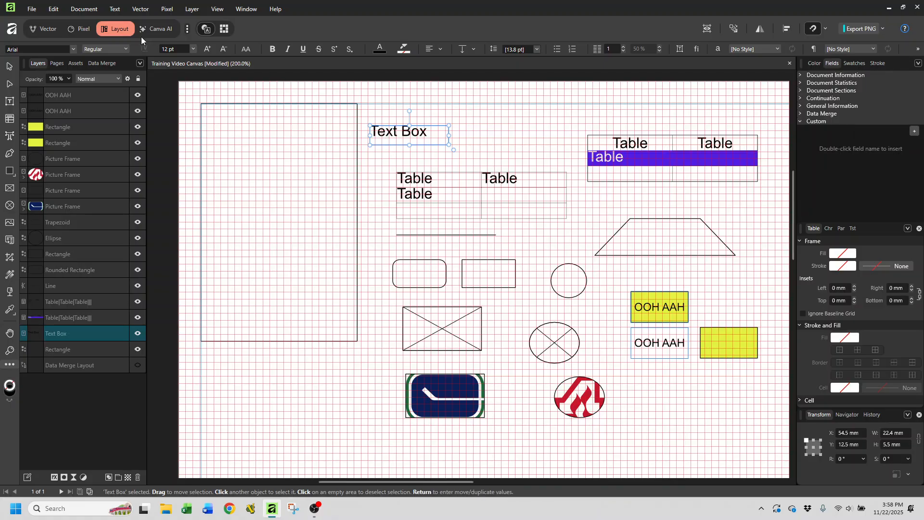
Set all the text in the text box to the Broadway font in the Regular style.
double_click(420, 128)
left_click_drag(429, 130, 368, 130)
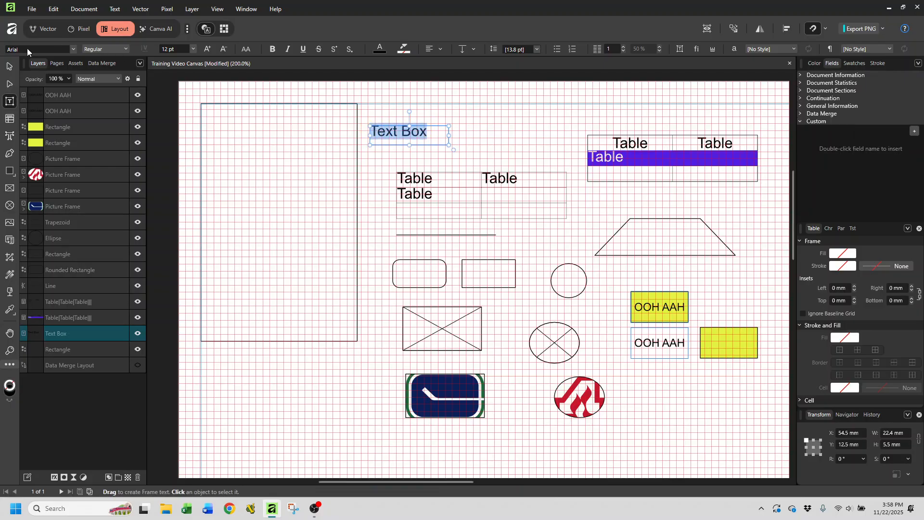
left_click(73, 49)
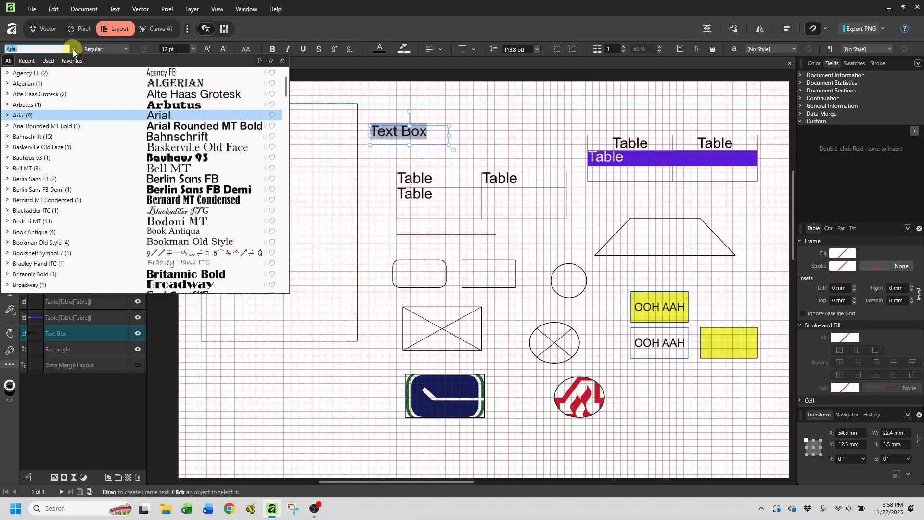
left_click(63, 282)
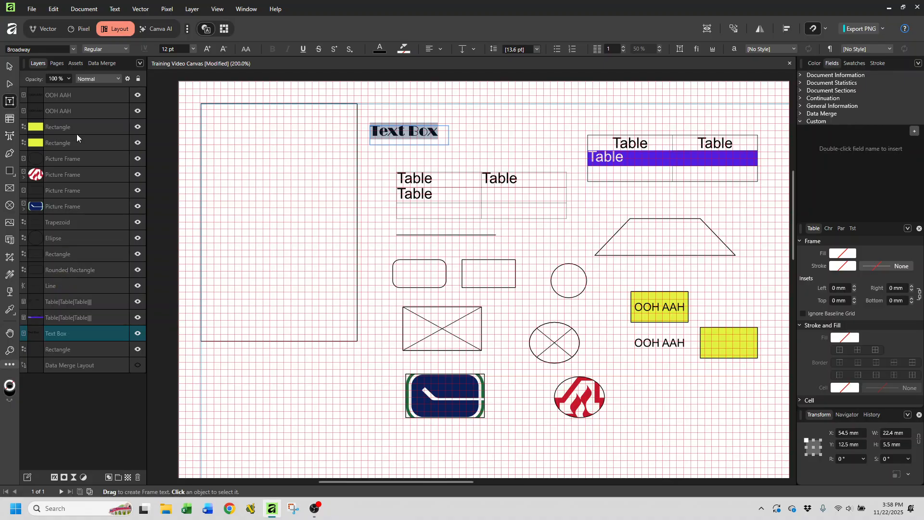
left_click(128, 50)
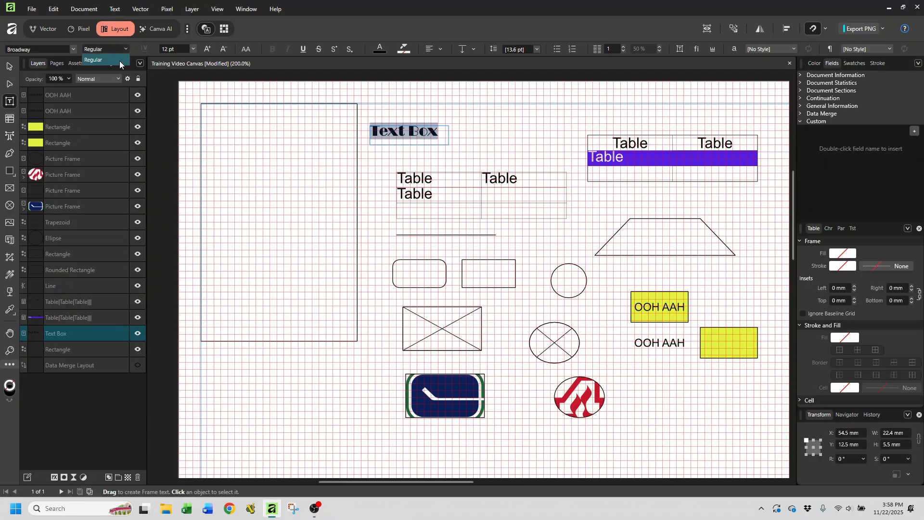
left_click(113, 61)
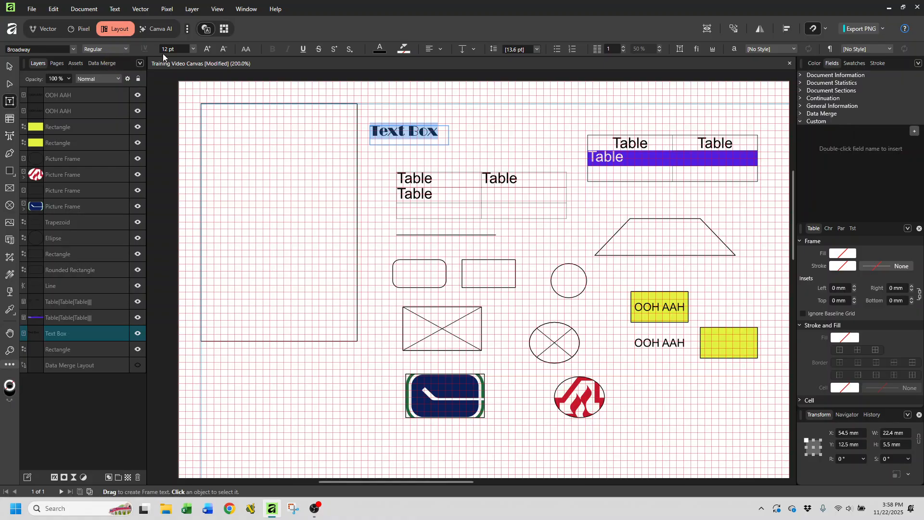
Change the selected text's size to 5 pt and finally to 20 pt.
left_click(304, 51)
left_click(194, 49)
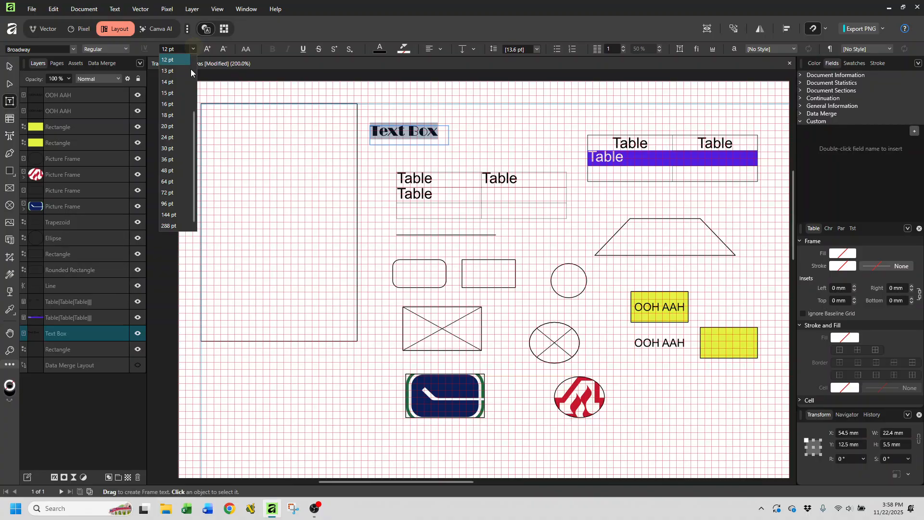
left_click(192, 65)
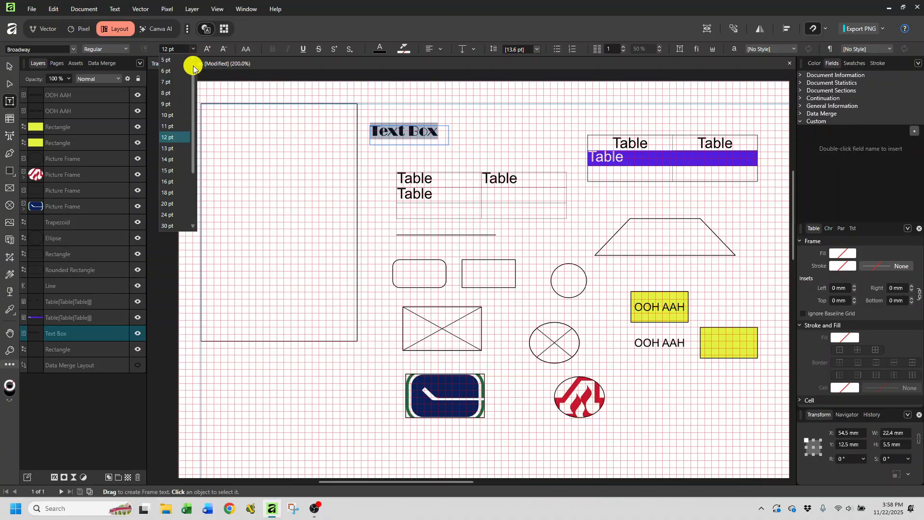
left_click(167, 61)
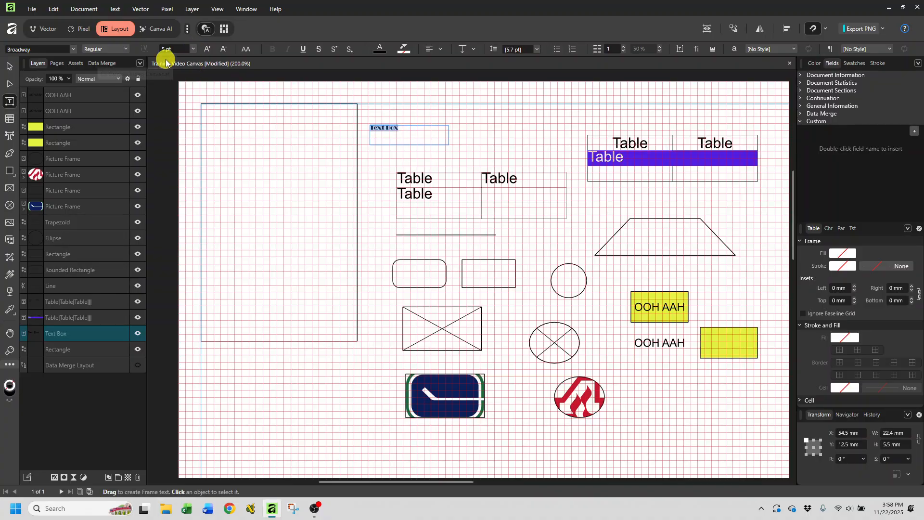
left_click(194, 48)
left_click(169, 204)
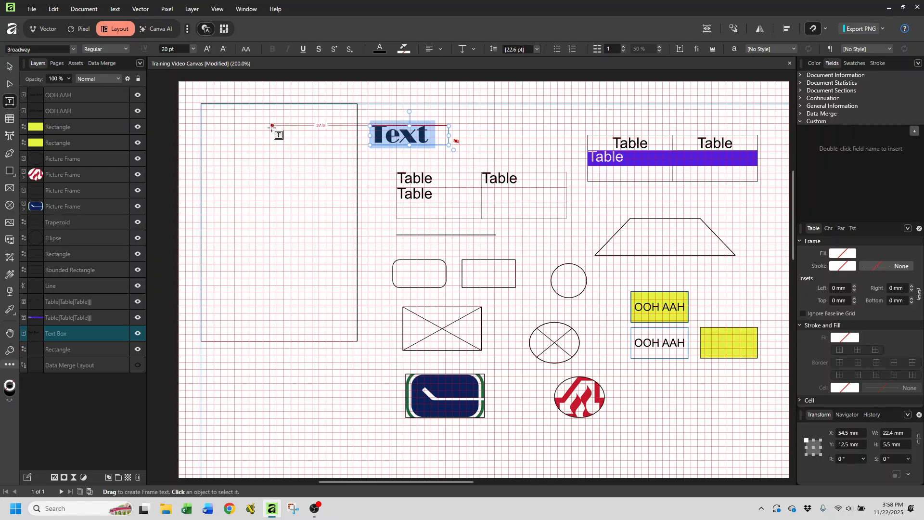
Select the text box's text and browse its color swatches in the Grays, Hatches, Gradients, PANTONE+ CMYK Uncoated and Colors palettes.
left_click(434, 133)
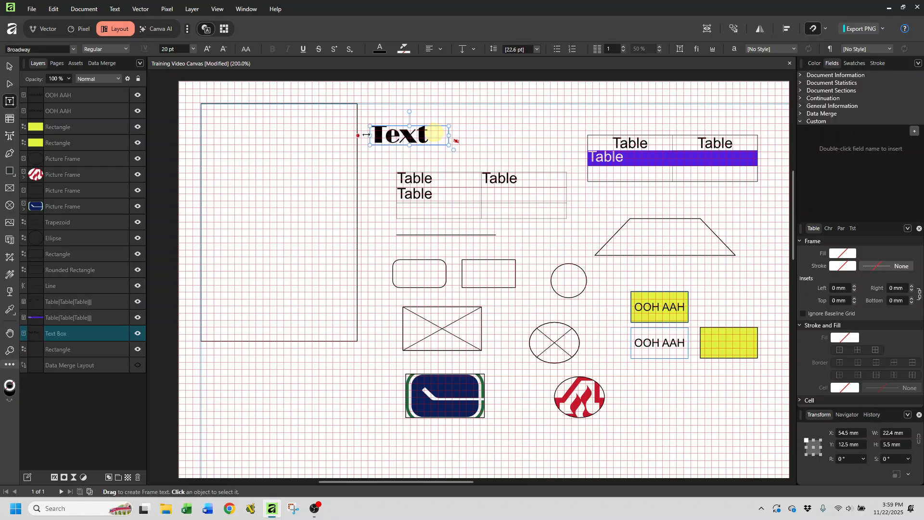
left_click_drag(380, 135, 453, 140)
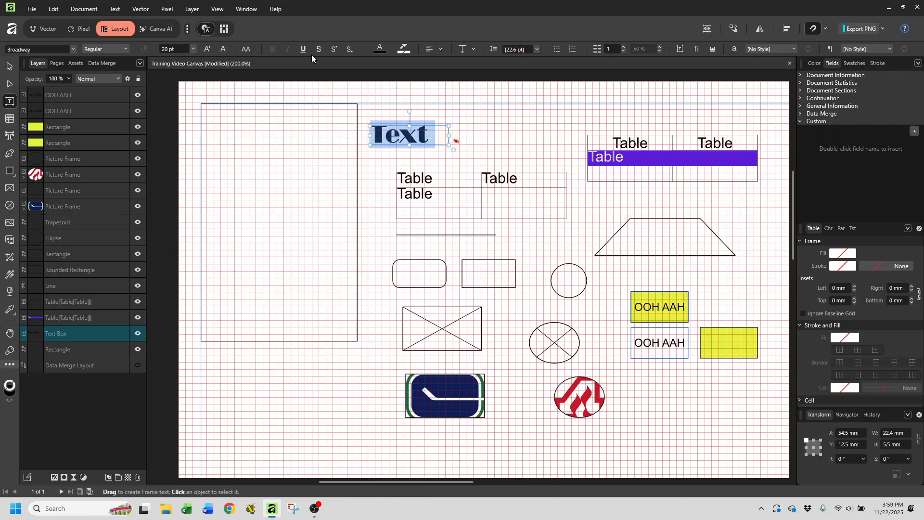
left_click(380, 50)
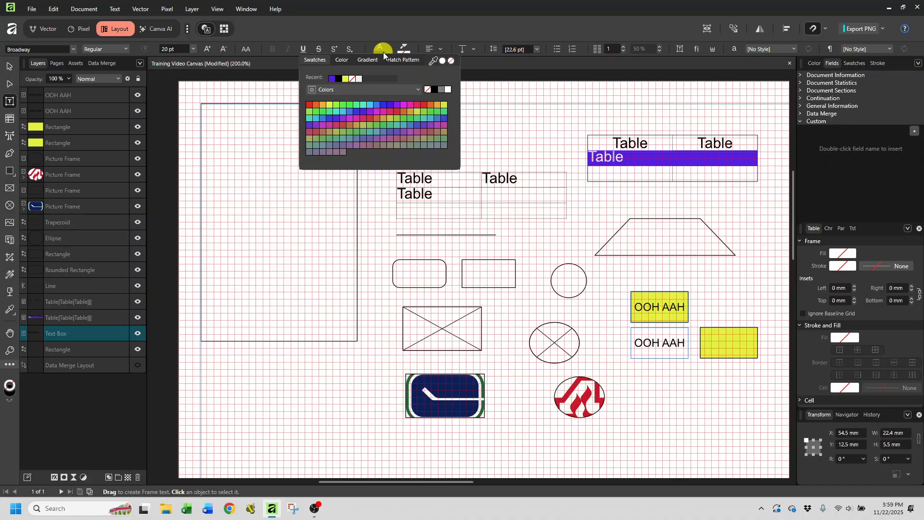
left_click(419, 90)
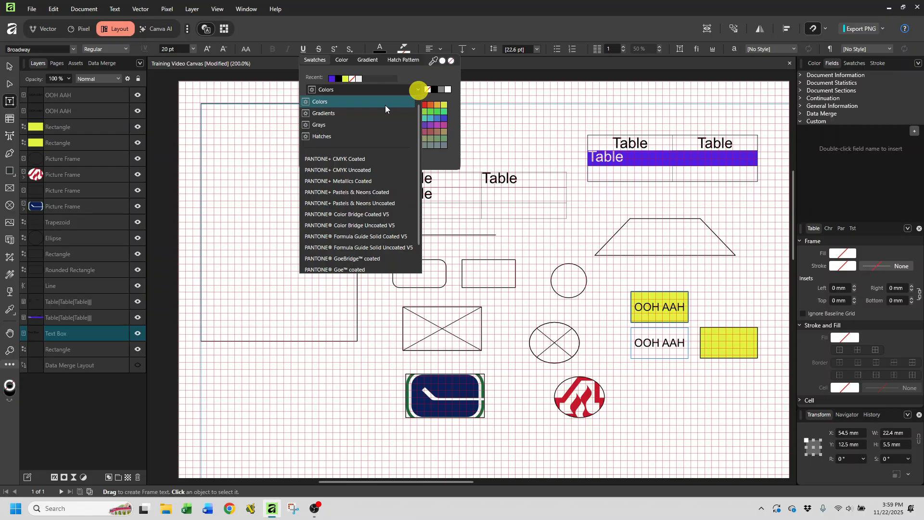
left_click(326, 126)
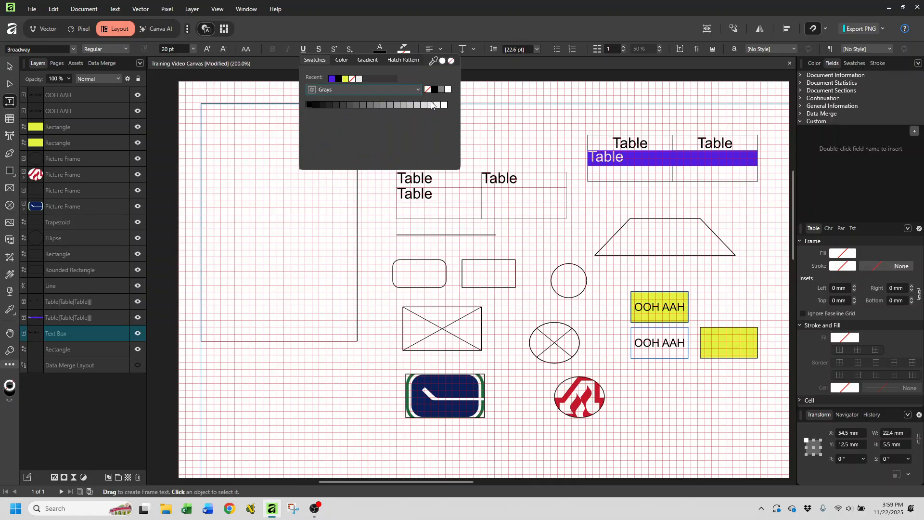
left_click(420, 90)
left_click(328, 110)
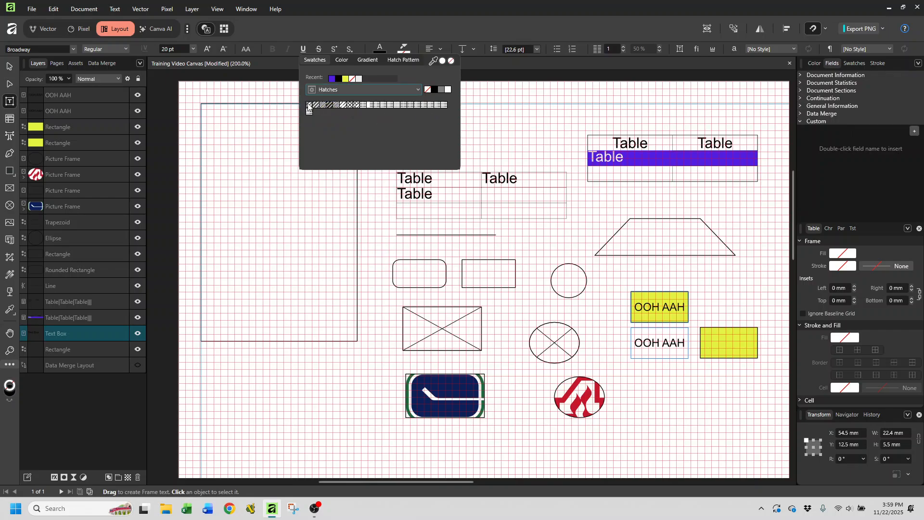
left_click(419, 90)
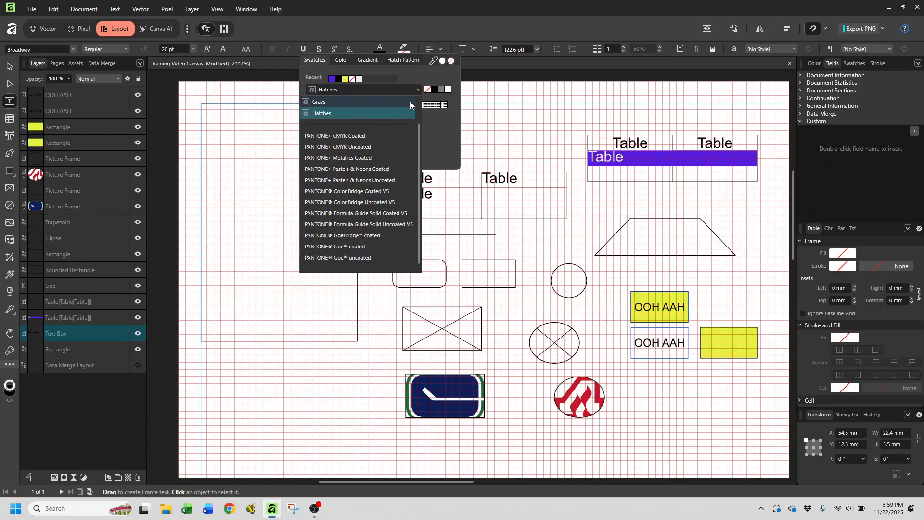
scroll(410, 103, "up", 1)
left_click(326, 113)
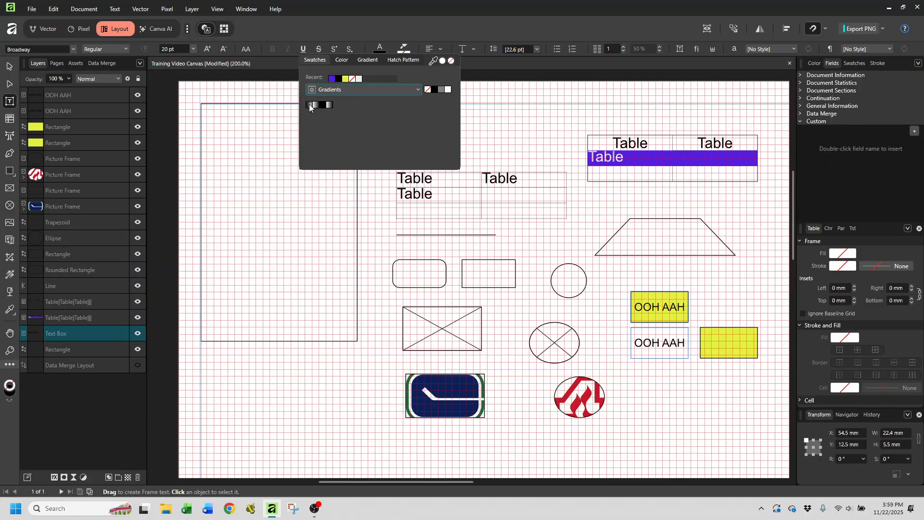
left_click(418, 91)
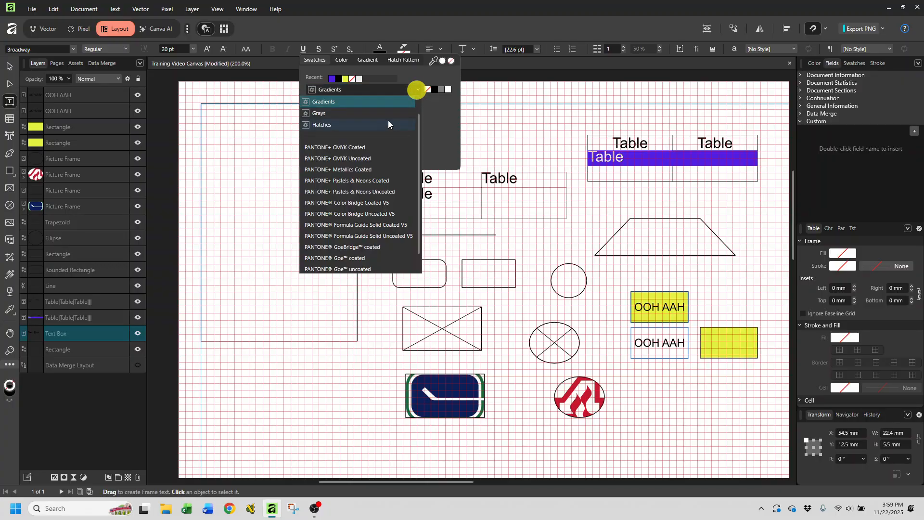
left_click(334, 163)
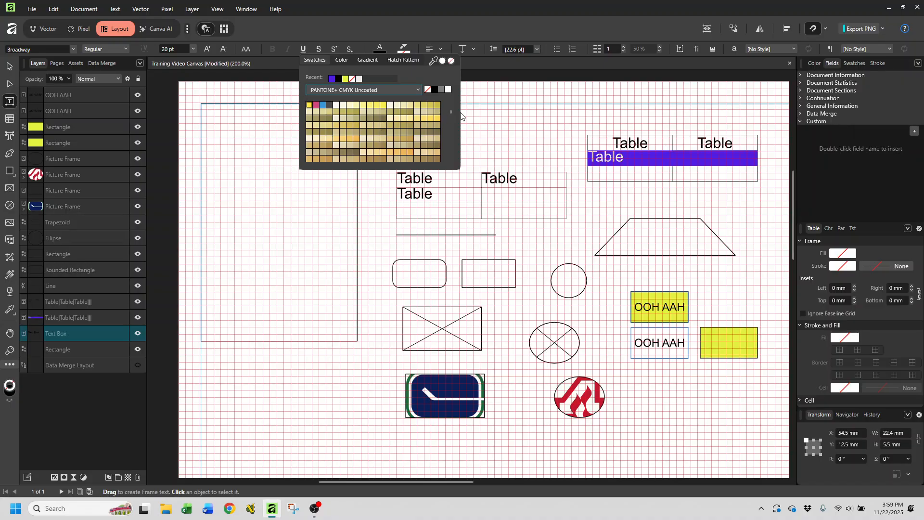
mouse_move(449, 111)
left_mouse_down()
mouse_move(448, 149)
mouse_move(451, 100)
left_mouse_up()
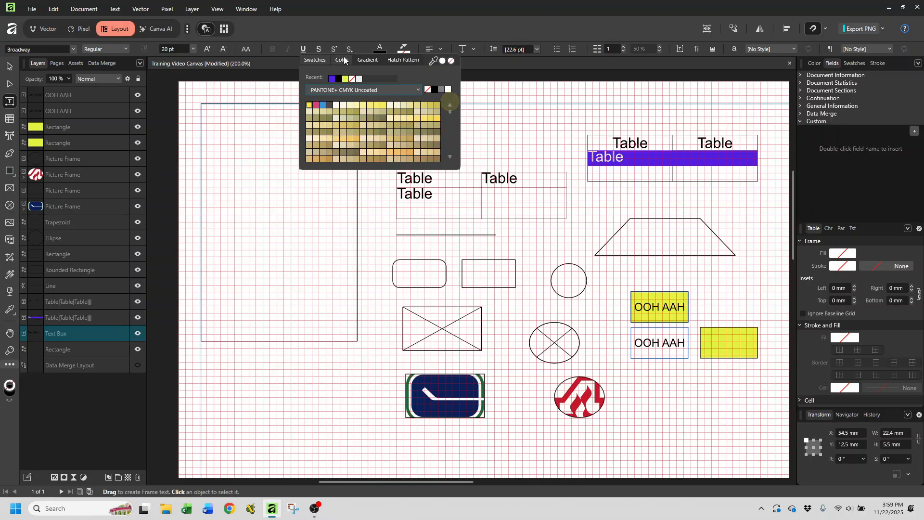
left_click(418, 90)
scroll(351, 109, "up", 2)
left_click(324, 101)
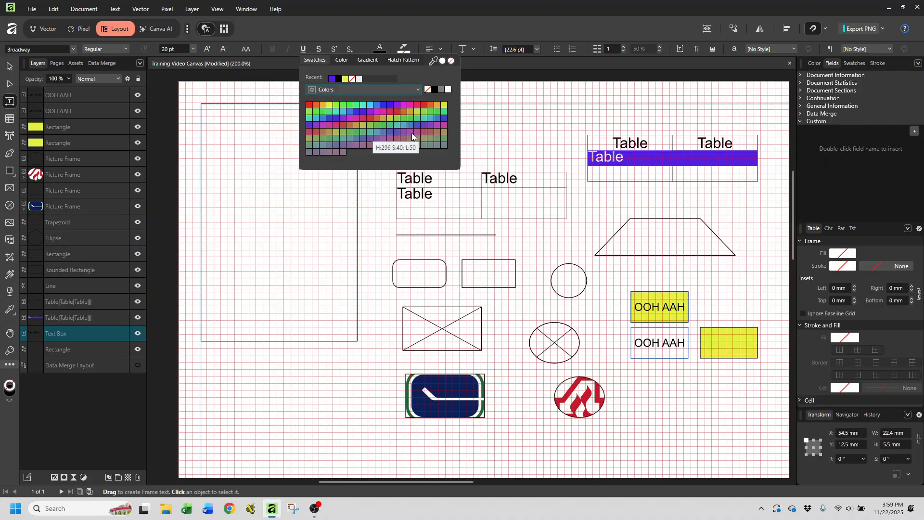
Color the selected text with RGB Sliders values 255, 15, 75 and switch the Opacity slider to Noise.
left_click(343, 60)
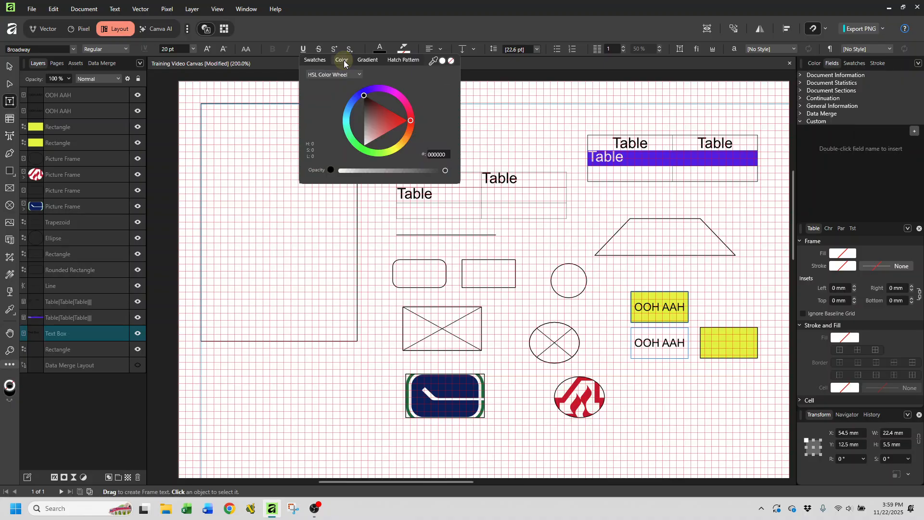
left_click(357, 75)
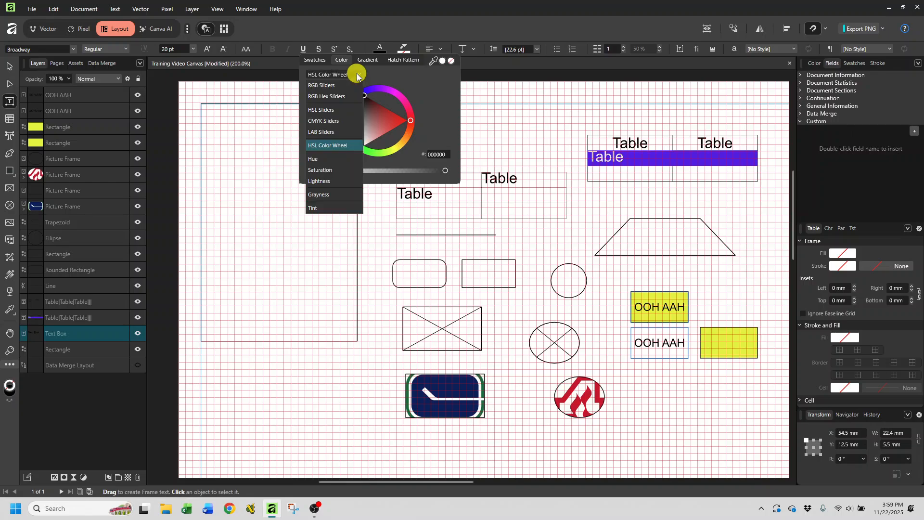
left_click(327, 86)
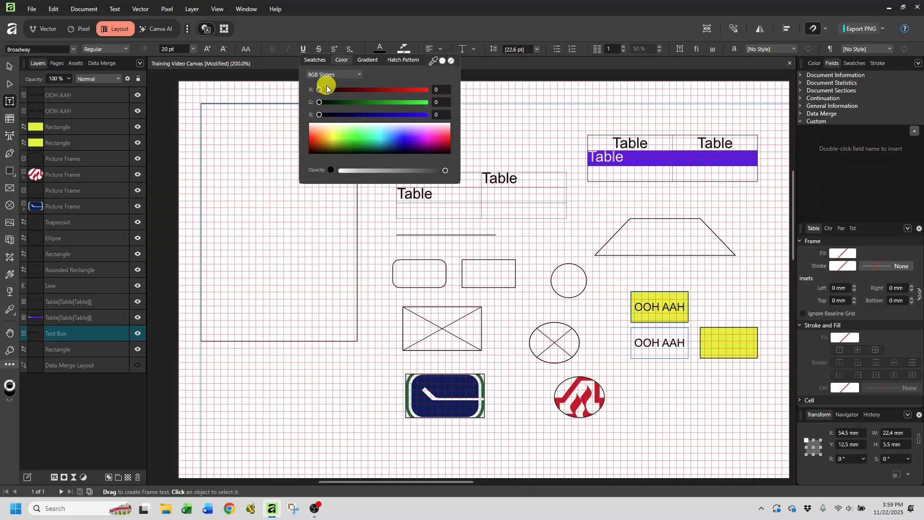
left_click(439, 90)
type("255")
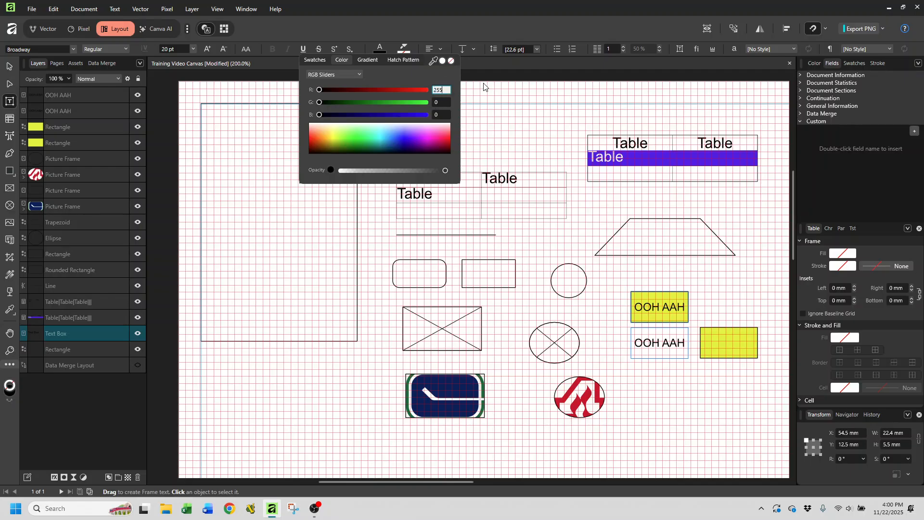
key("Tab")
type("15")
key("Tab")
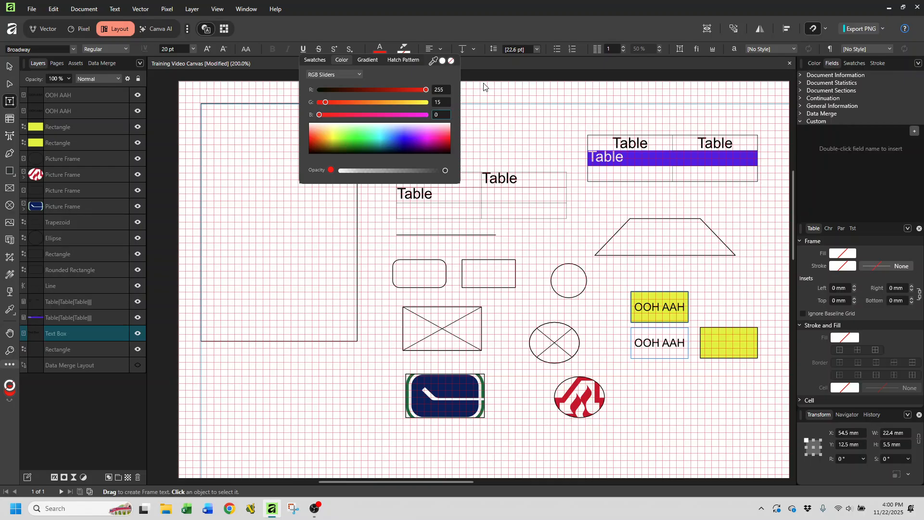
type("75")
key("Tab")
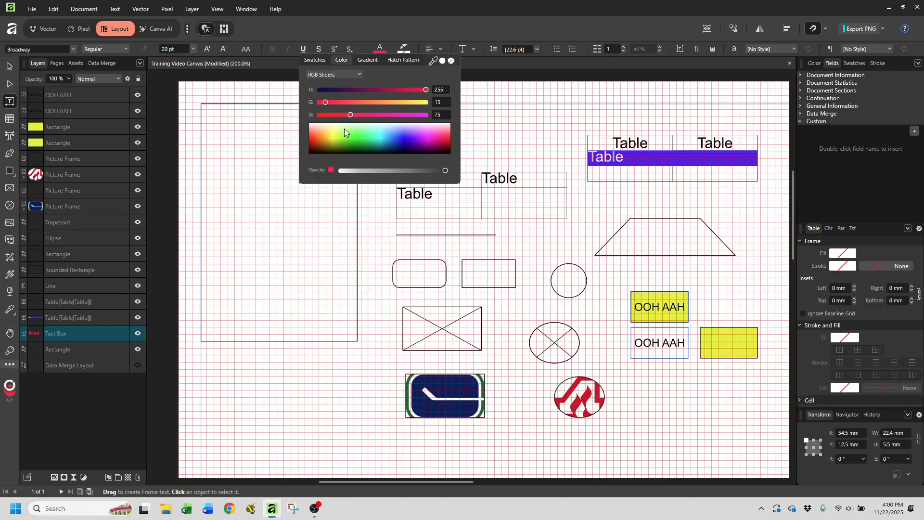
left_click(331, 170)
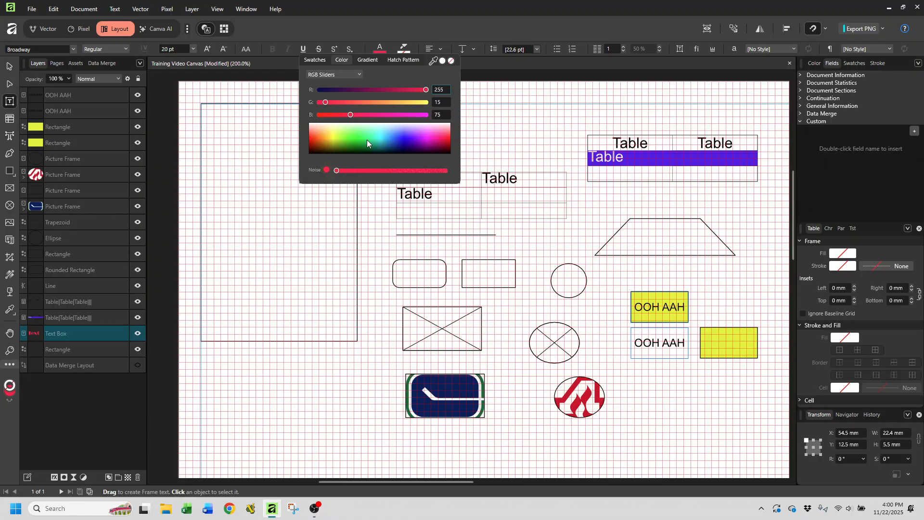
left_click(487, 72)
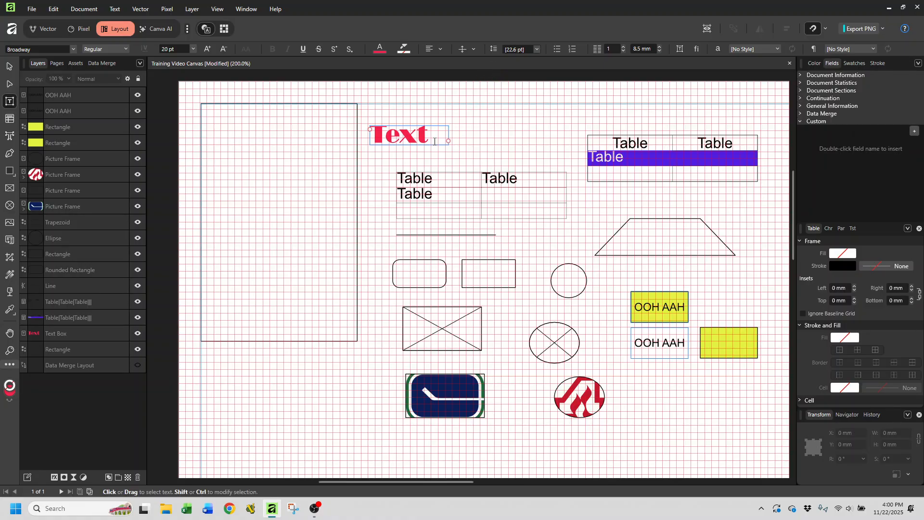
Select the text box's text again and set its color to none.
left_click_drag(432, 138, 363, 149)
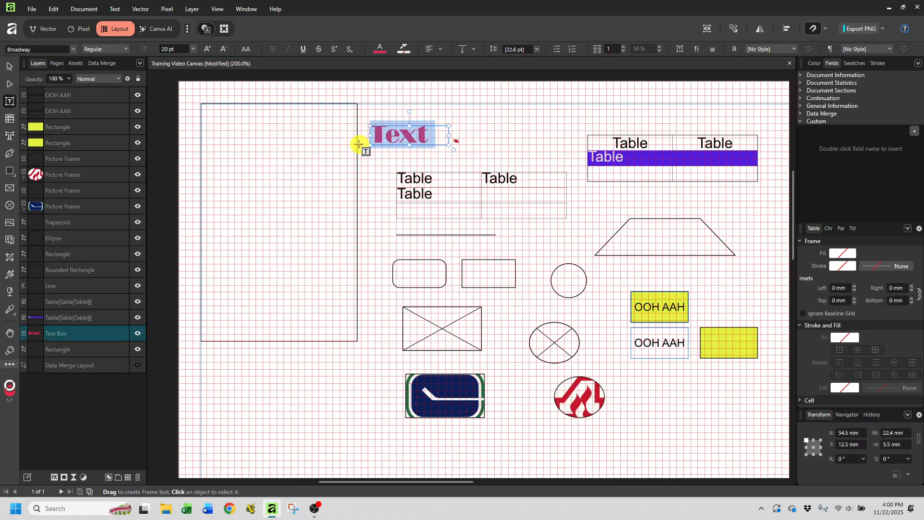
left_click(377, 50)
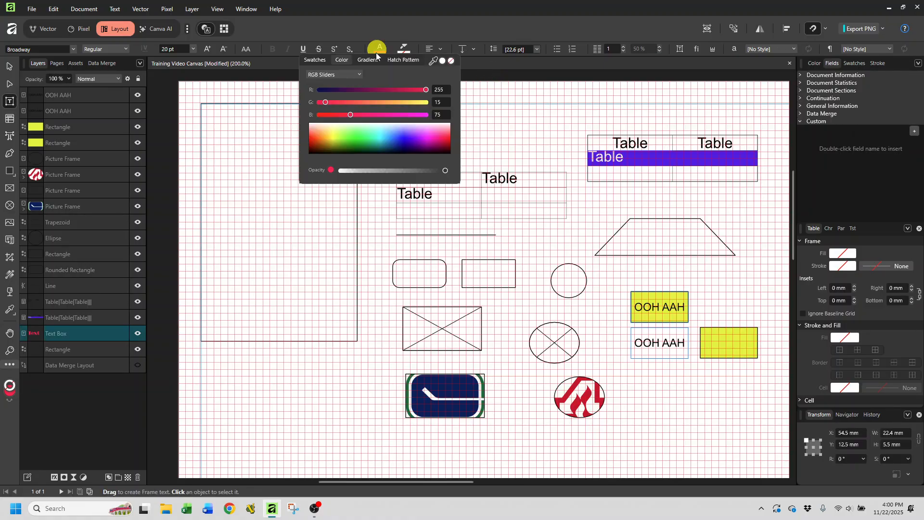
left_click(315, 60)
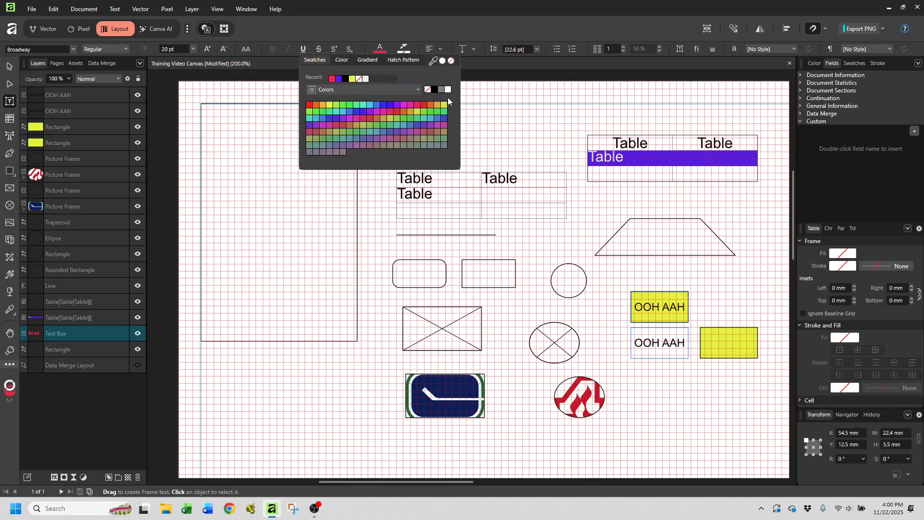
left_click(359, 79)
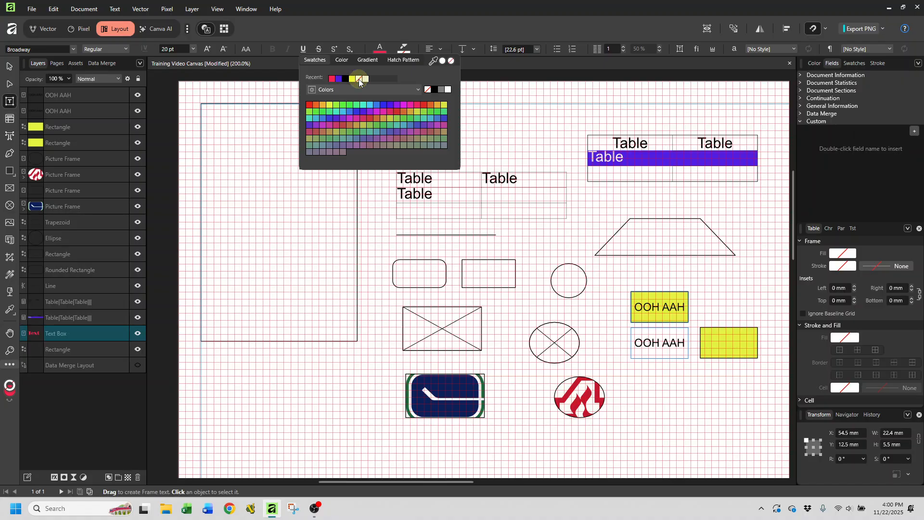
left_click(380, 188)
left_click(380, 188)
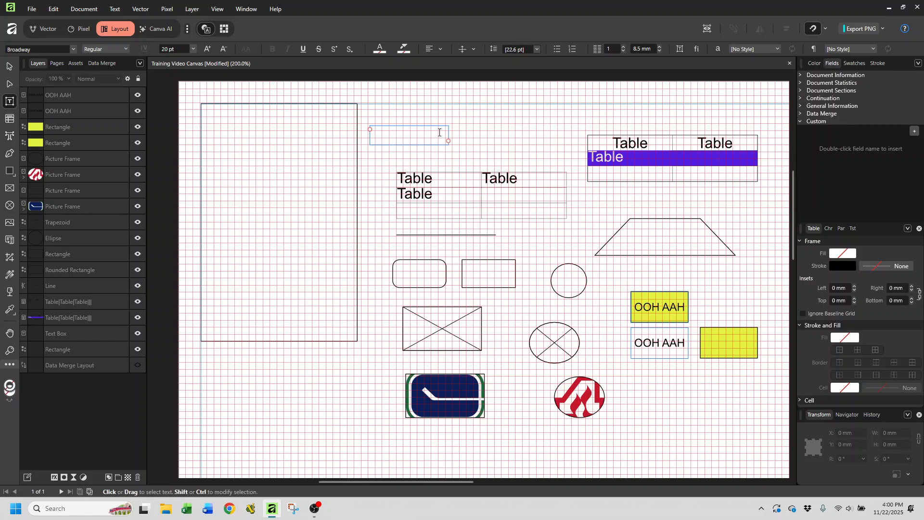
Select the invisible text in the text box and color it black.
left_click_drag(439, 132, 343, 140)
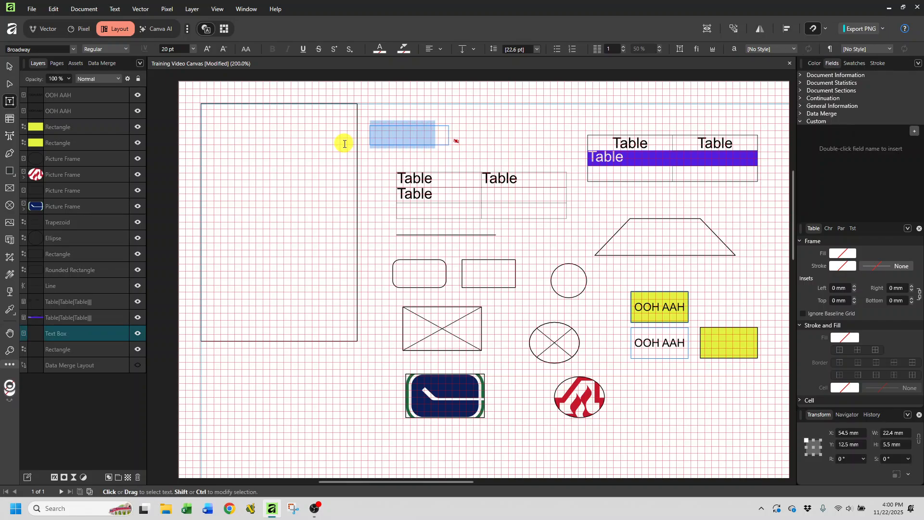
left_click(379, 50)
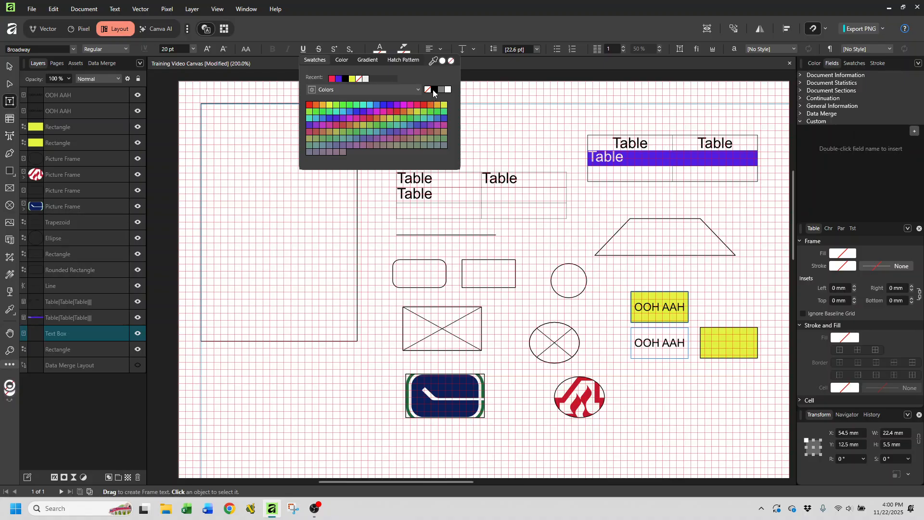
left_click(434, 90)
left_click(549, 140)
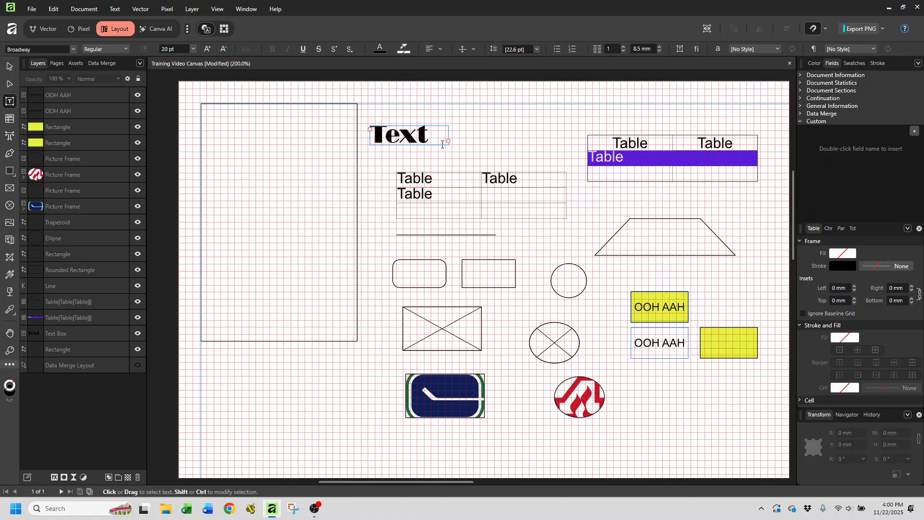
Highlight all the text in the text box with the recently used yellow background color.
left_click(416, 138)
left_click_drag(417, 137, 370, 137)
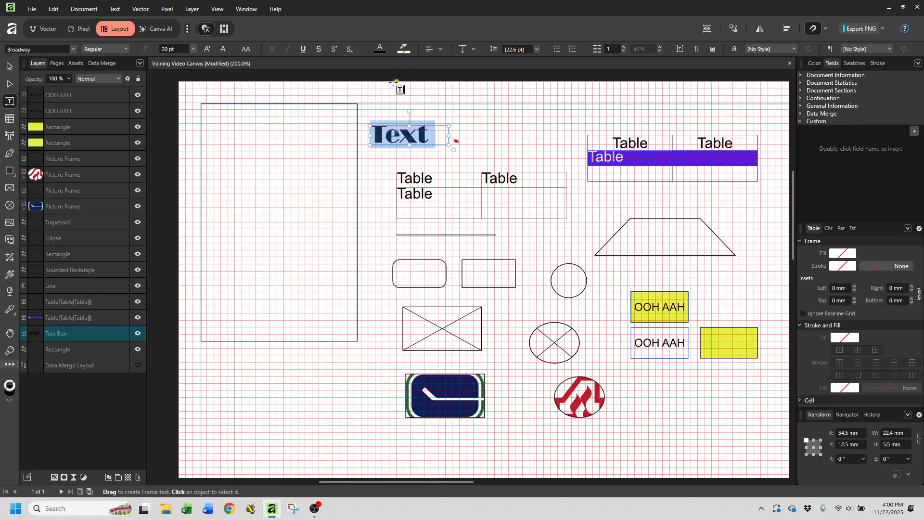
left_click(400, 53)
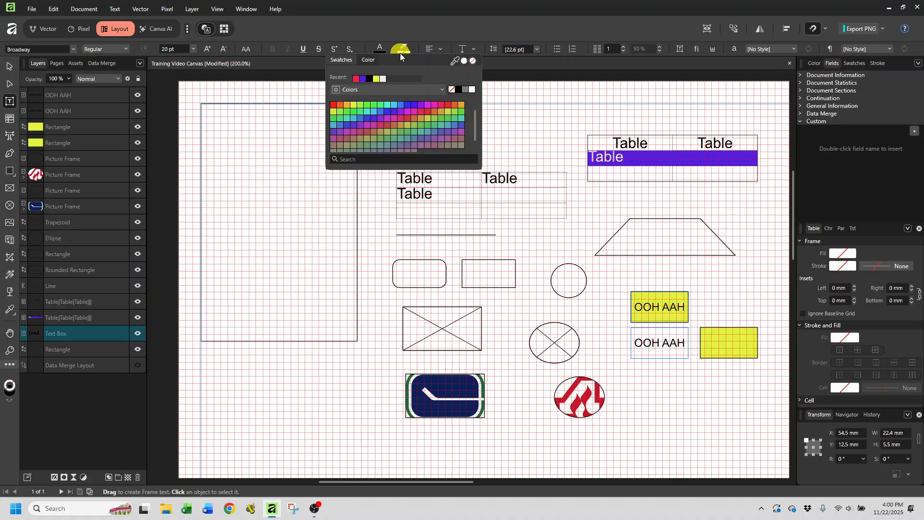
left_click(376, 79)
left_click(542, 119)
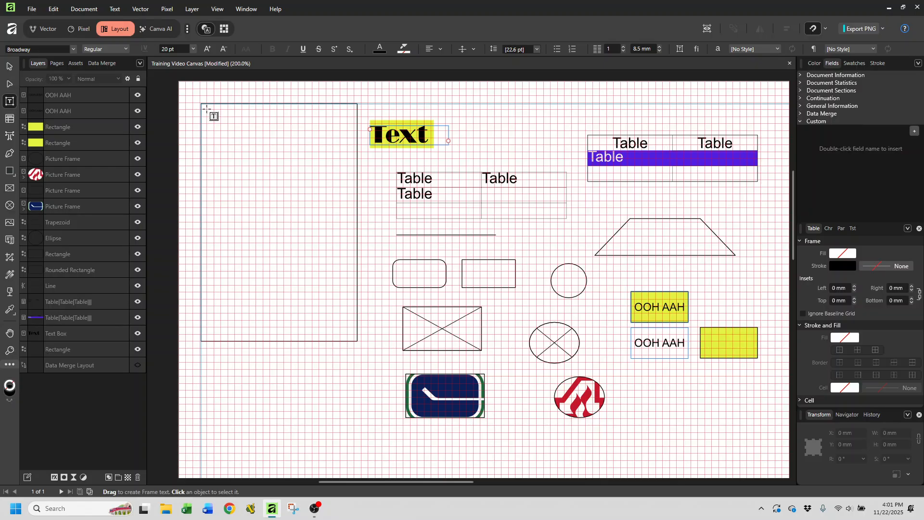
Draw a text frame about 41.3 mm wide inside the top of the large rectangle and set its height to 4 mm.
left_click_drag(206, 108, 352, 126)
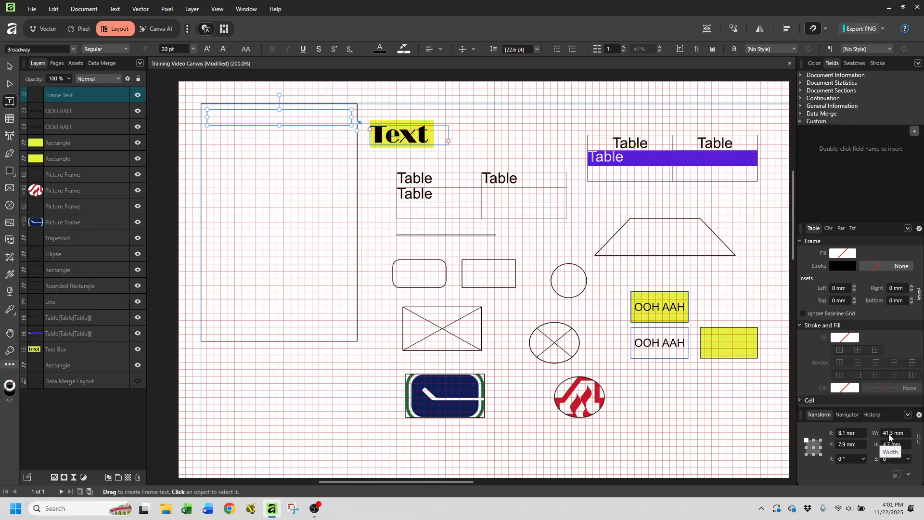
left_click(889, 434)
left_click(891, 444)
type("4")
key("Return")
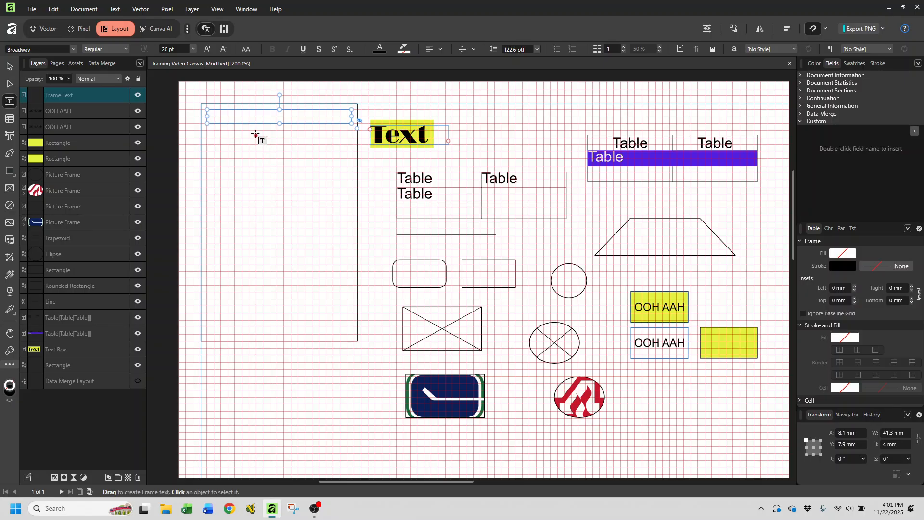
Move the new text frame down inside the large rectangle, to about X 8.7 mm, Y 17.9 mm.
left_click(10, 68)
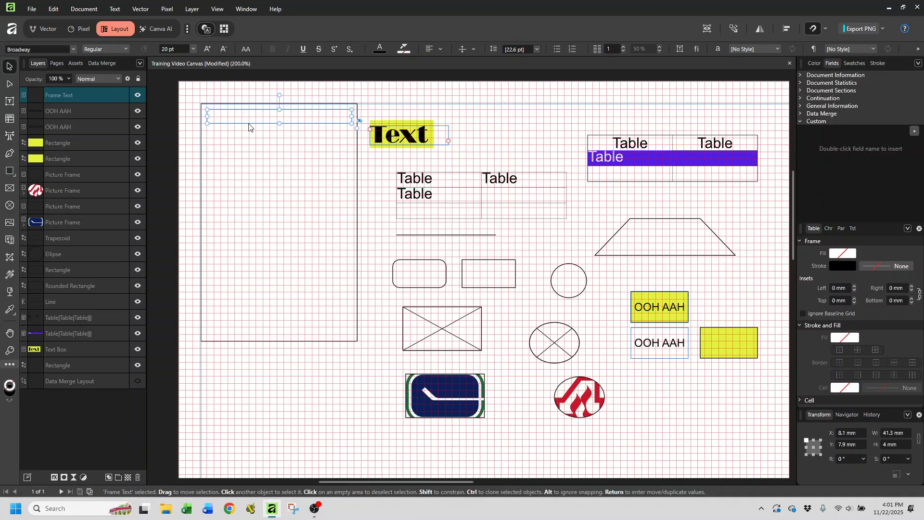
left_click_drag(249, 126, 251, 158)
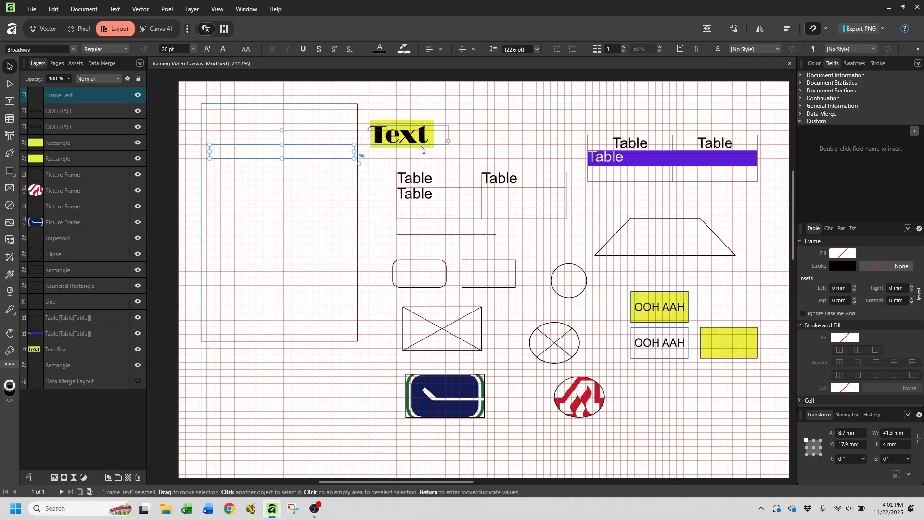
Move the highlighted text box below the yellow shapes and the purple-row table below the blue logo picture, to about X 69.5 mm, Y 98 mm.
left_click_drag(423, 140, 684, 412)
left_click_drag(668, 183, 502, 447)
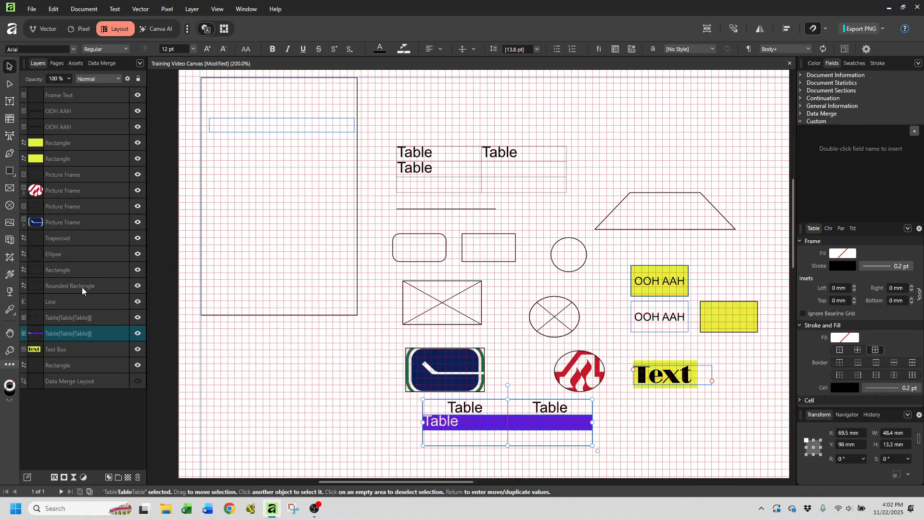
Move the empty text frame to the top of the large rectangle, centered horizontally, at about X 8 mm, Y 7.8 mm.
left_click(65, 368)
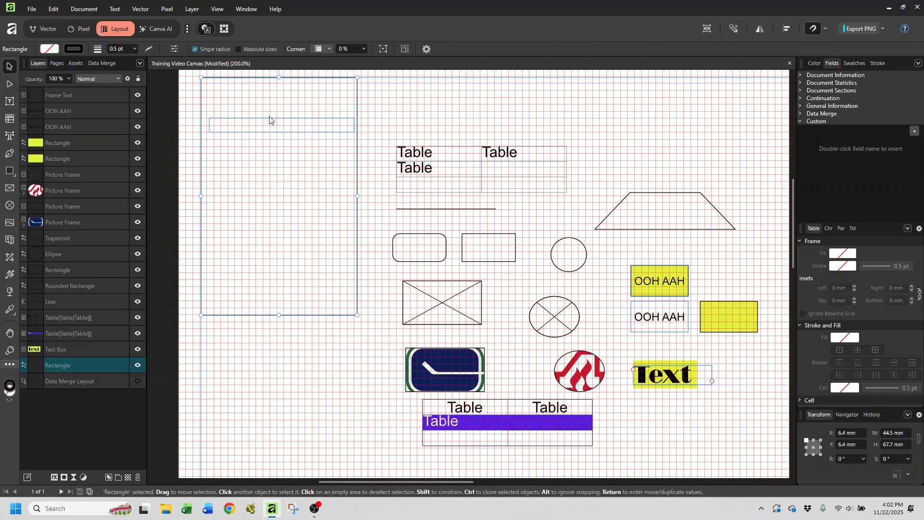
left_click(251, 147)
left_click(70, 95)
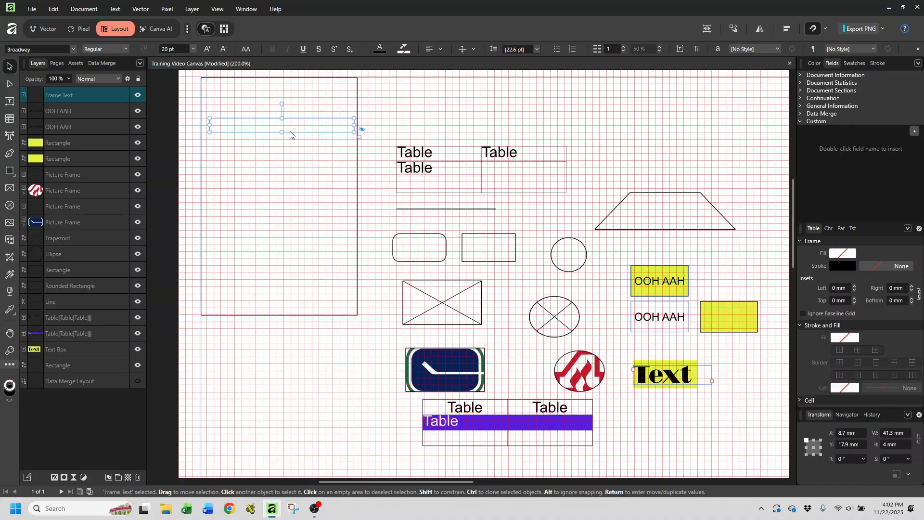
left_click_drag(290, 136, 288, 122)
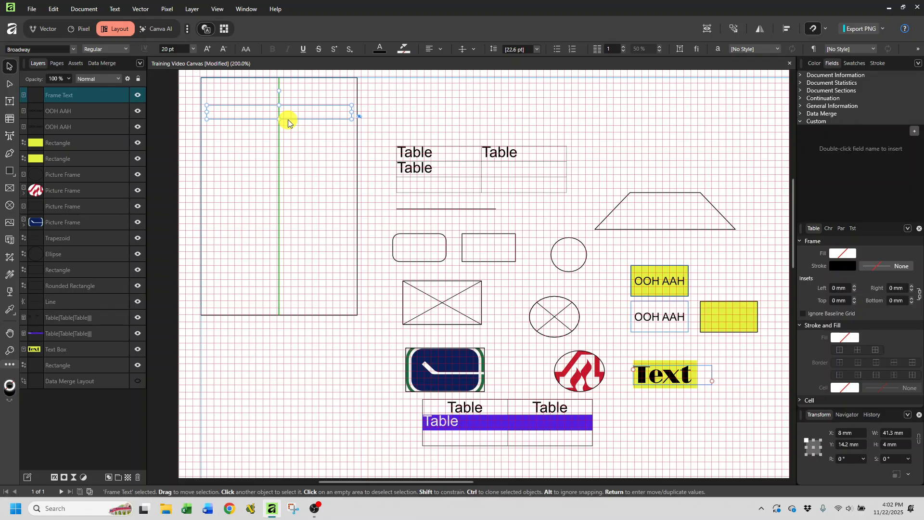
left_click_drag(288, 122, 286, 208)
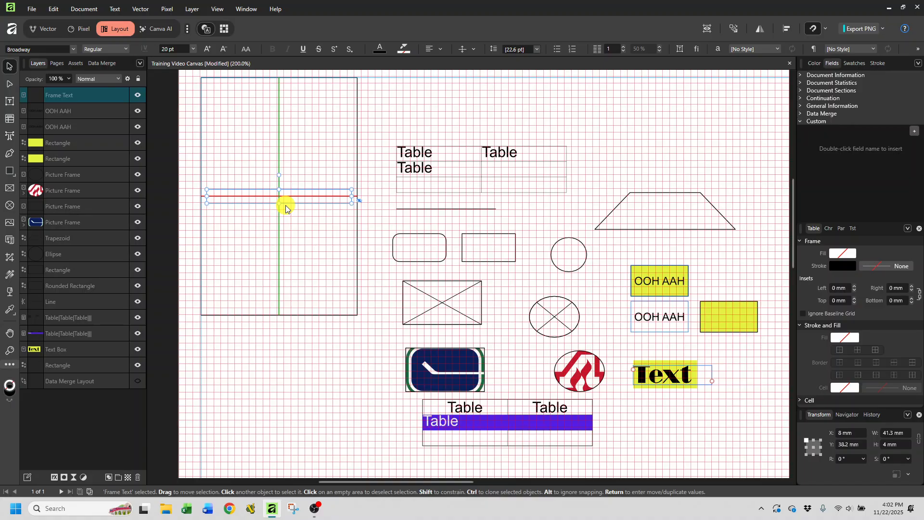
left_click_drag(285, 209, 285, 96)
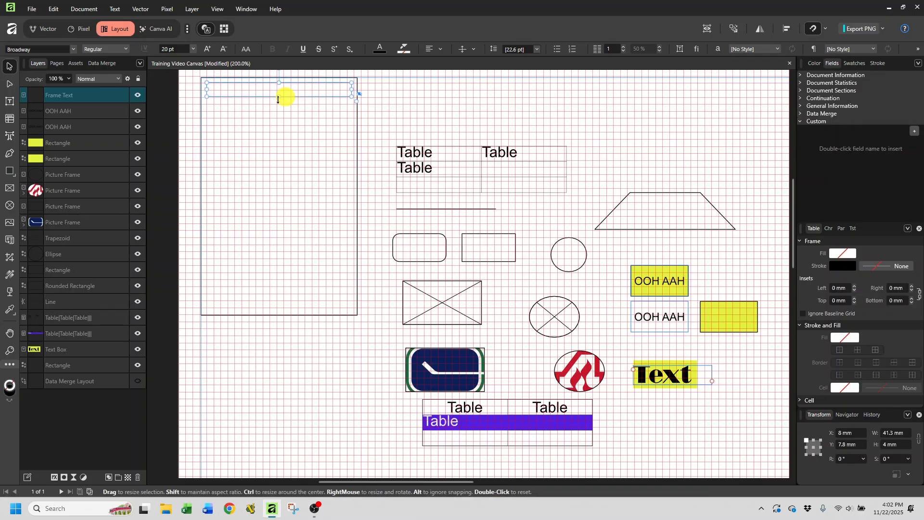
Enter the first letters of the player's first name in the text frame, enlarge the frame to about 18.1 mm high and select the text.
double_click(249, 88)
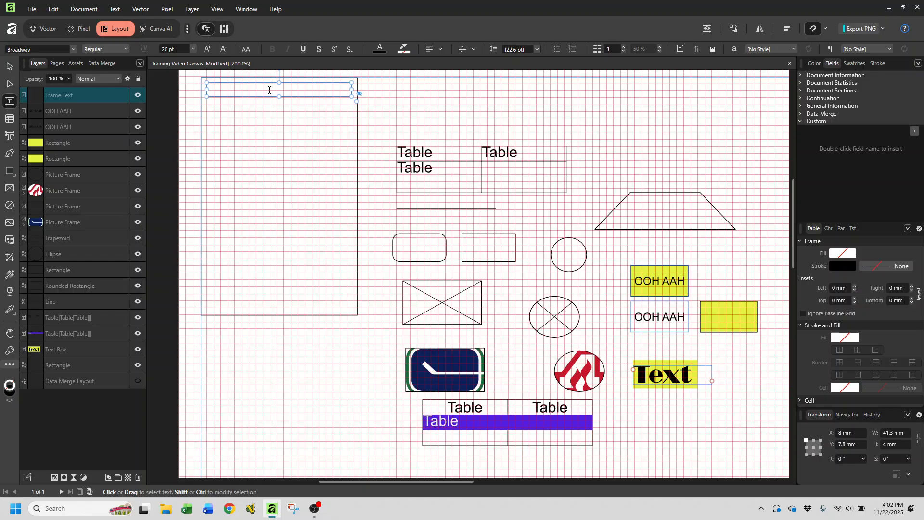
type("Berni")
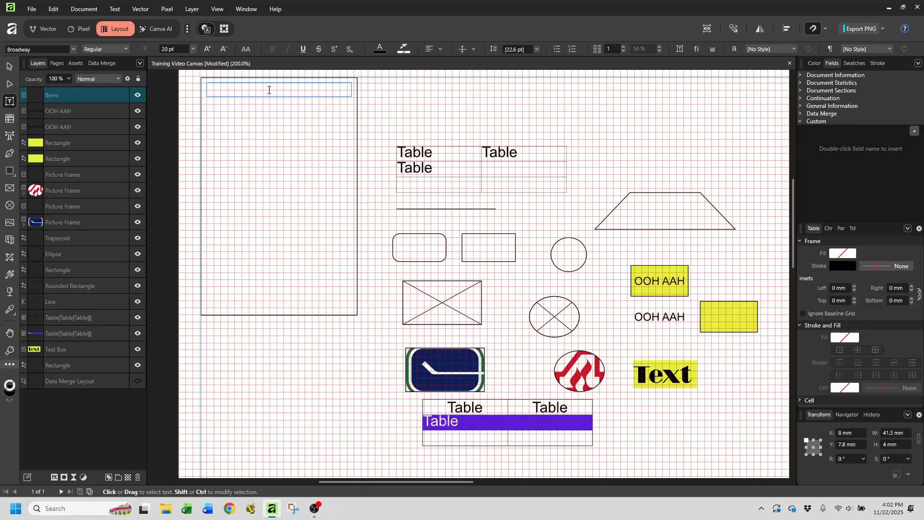
left_click(266, 88)
left_click(265, 91)
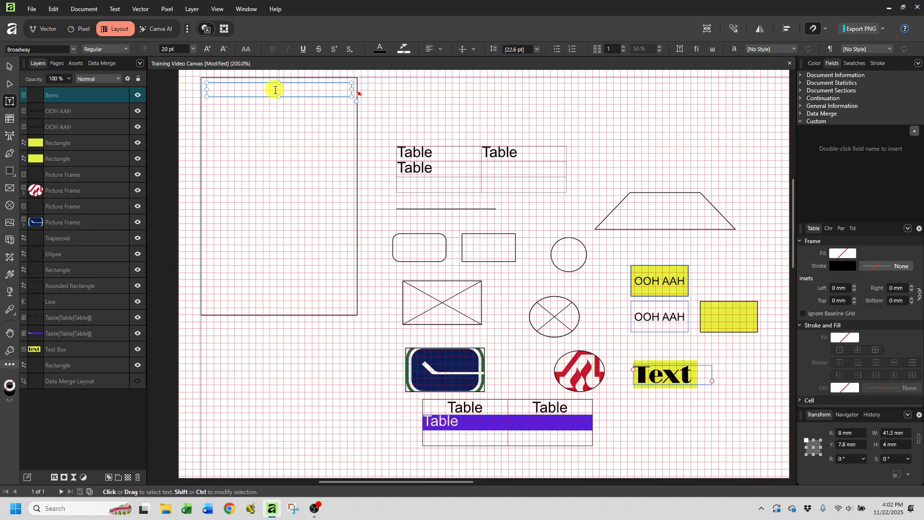
key("ctrl+a")
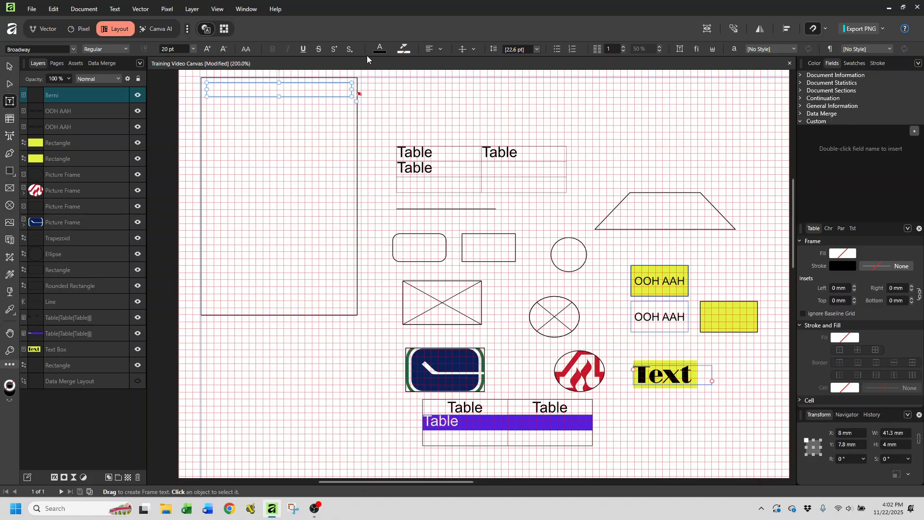
left_click(379, 50)
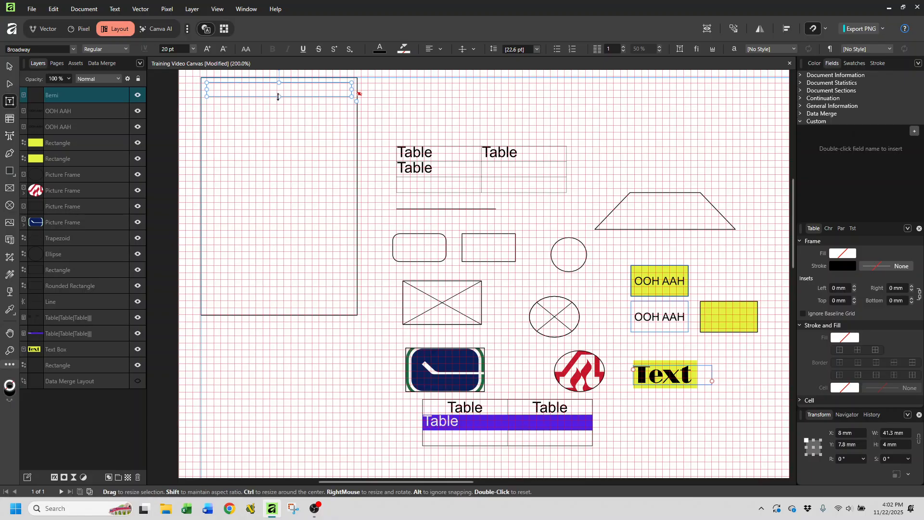
left_click_drag(278, 97, 206, 124)
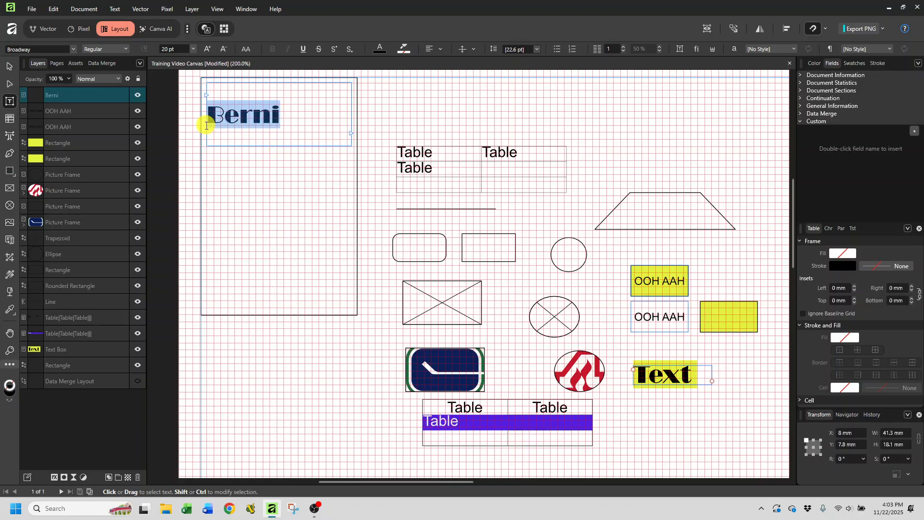
Set the selected text in the frame to the Play font at 10 pt.
left_click(66, 50)
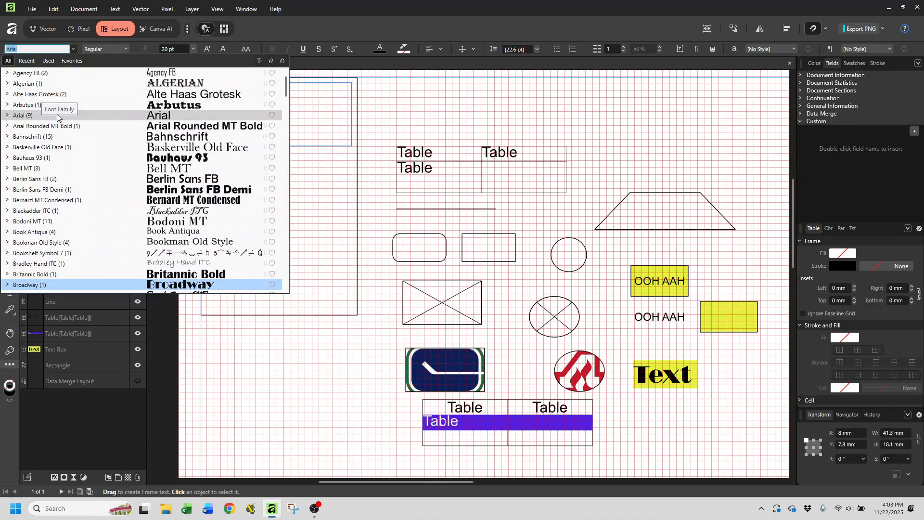
scroll(57, 117, "down", 10)
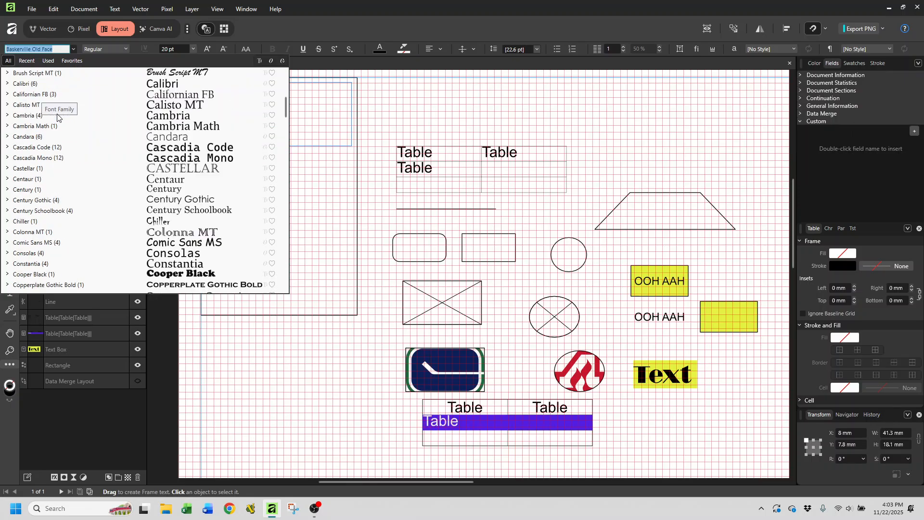
scroll(57, 116, "down", 5)
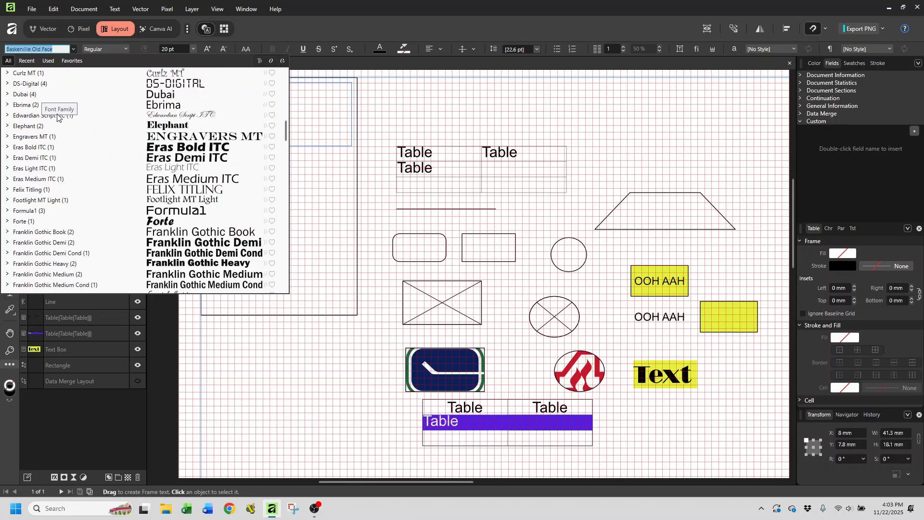
scroll(57, 117, "down", 3)
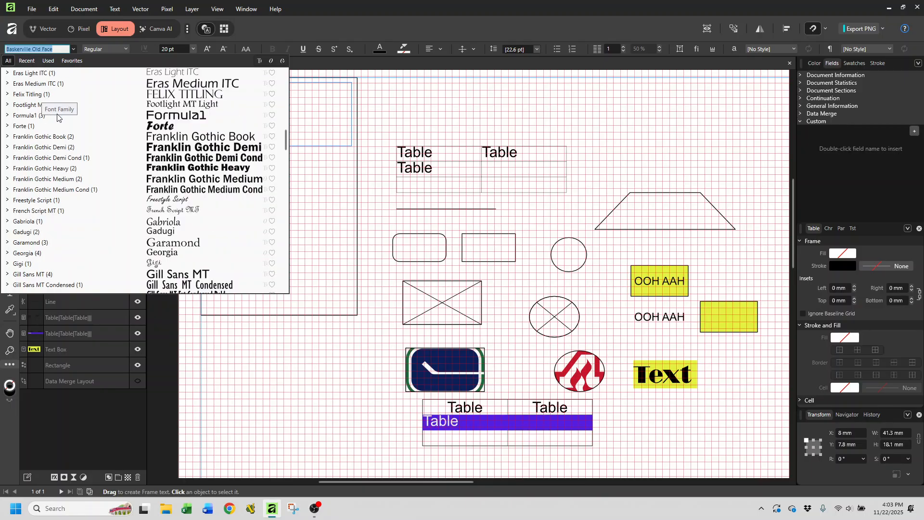
scroll(56, 116, "down", 12)
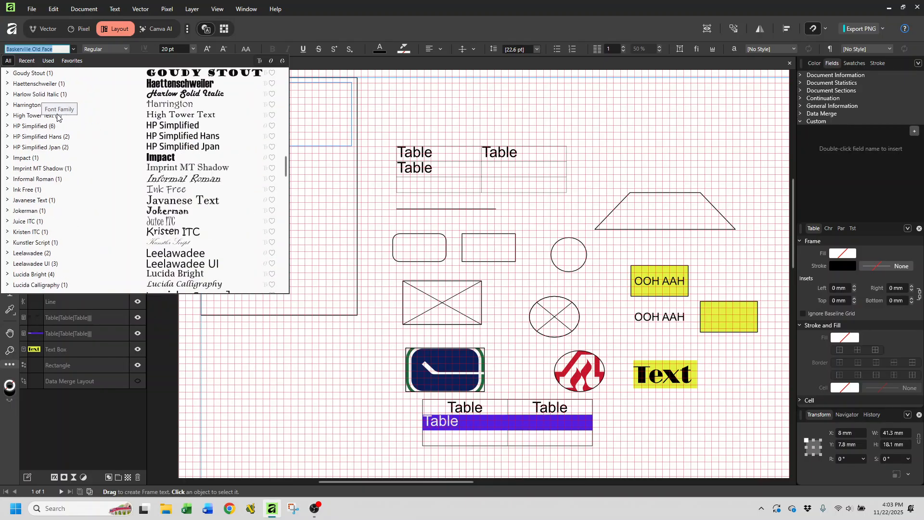
scroll(57, 117, "down", 15)
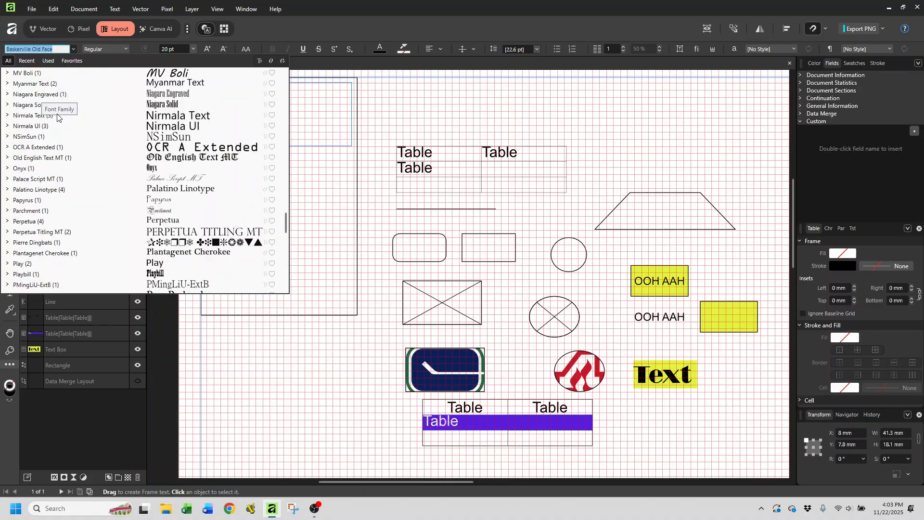
scroll(67, 170, "down", 1)
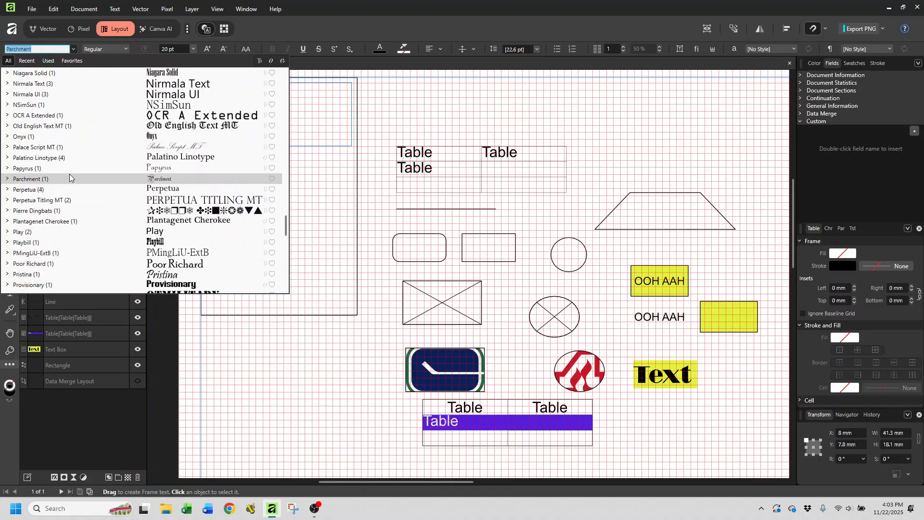
left_click(48, 234)
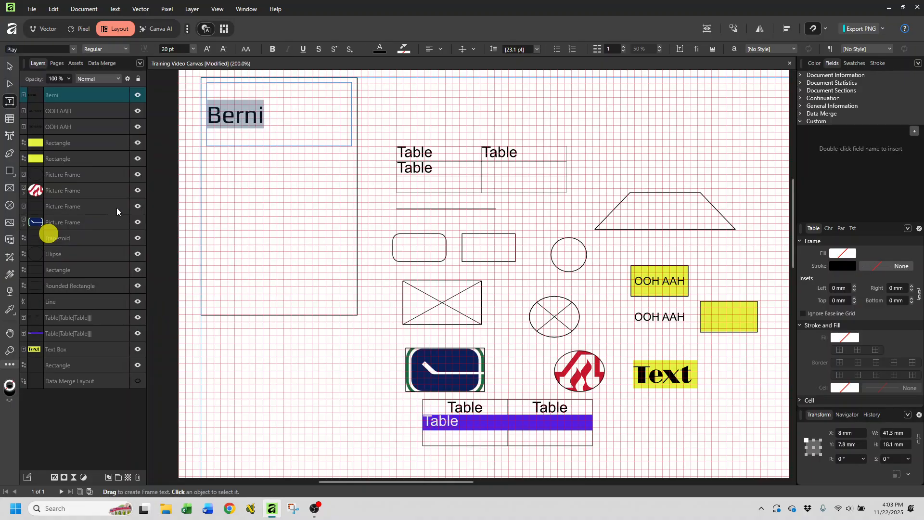
left_click(193, 50)
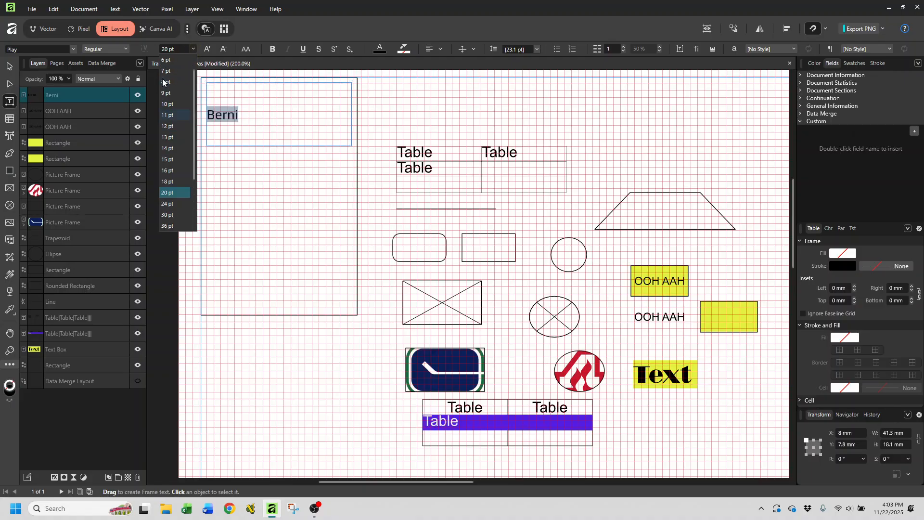
left_click(171, 105)
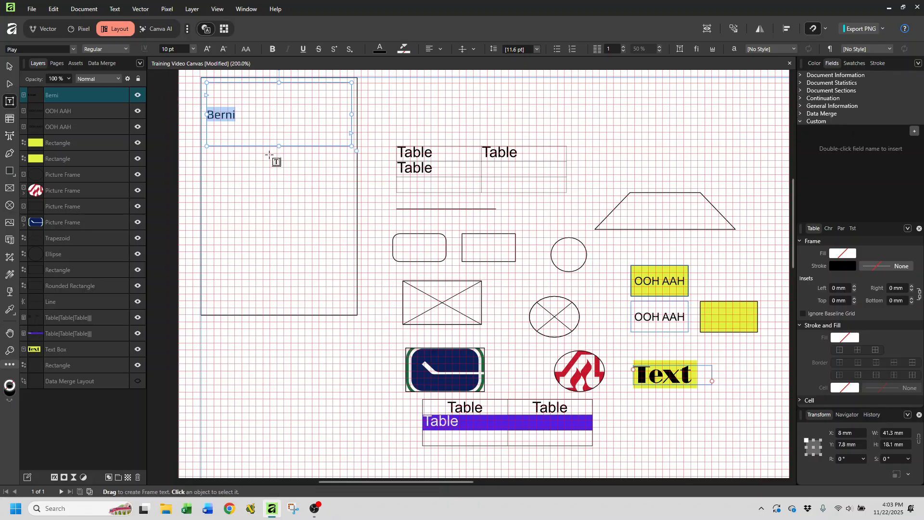
Shrink the text frame to fit its smaller text and set its height to exactly 4 mm.
left_click_drag(278, 146, 279, 102)
left_click_drag(280, 146, 279, 102)
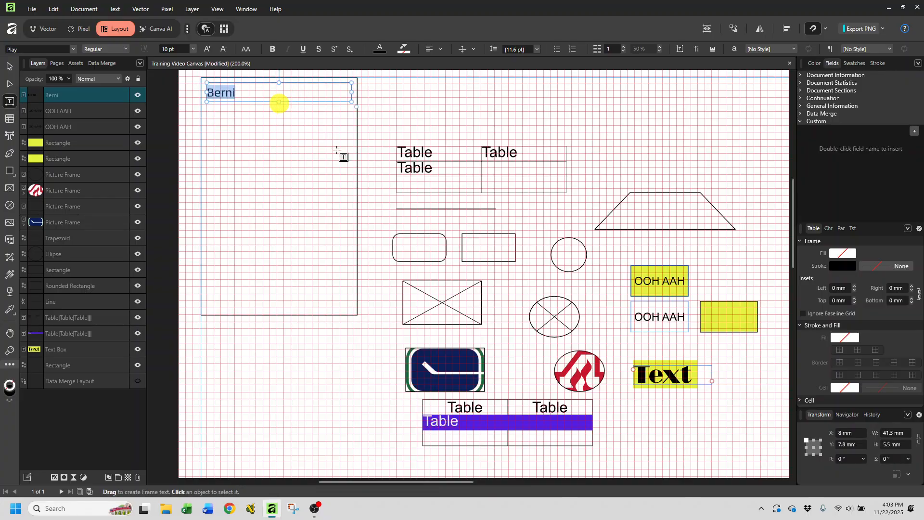
left_click(904, 445)
type("4")
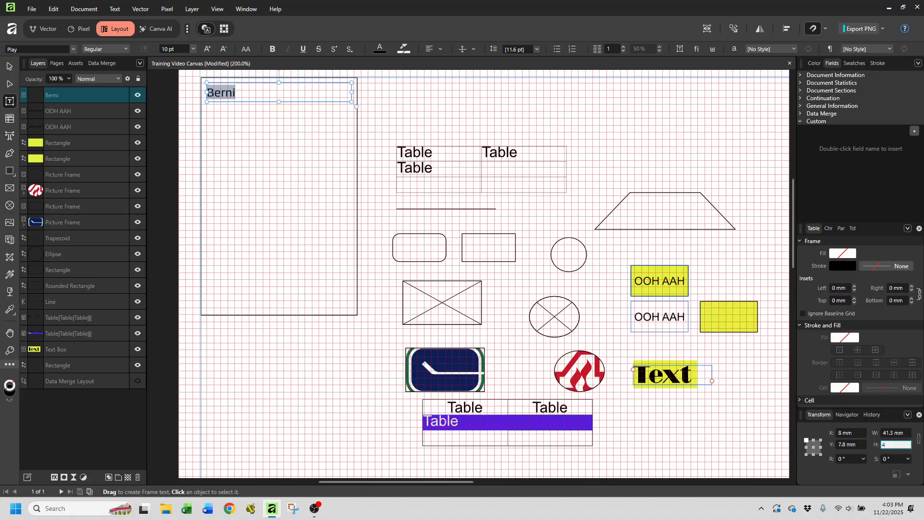
key("Return")
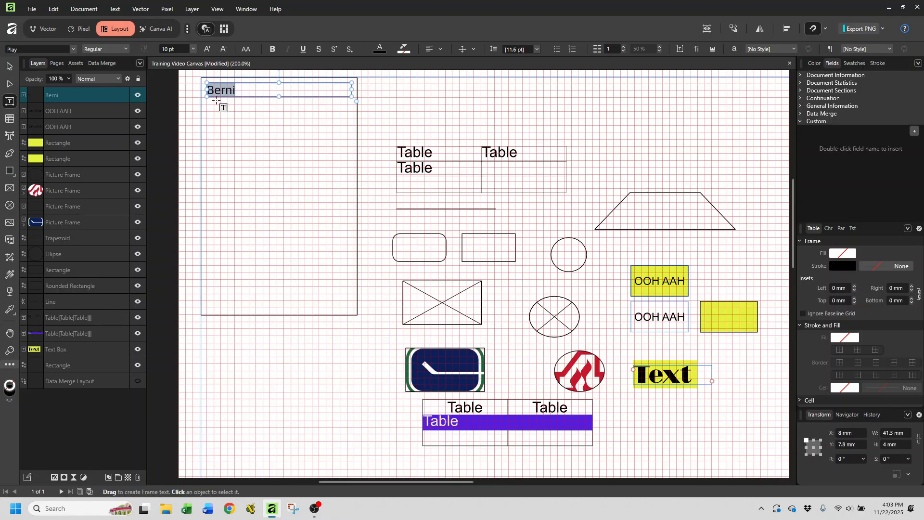
Complete the player's full name in the text frame with the surname in capitals, and deselect the frame.
left_click(233, 91)
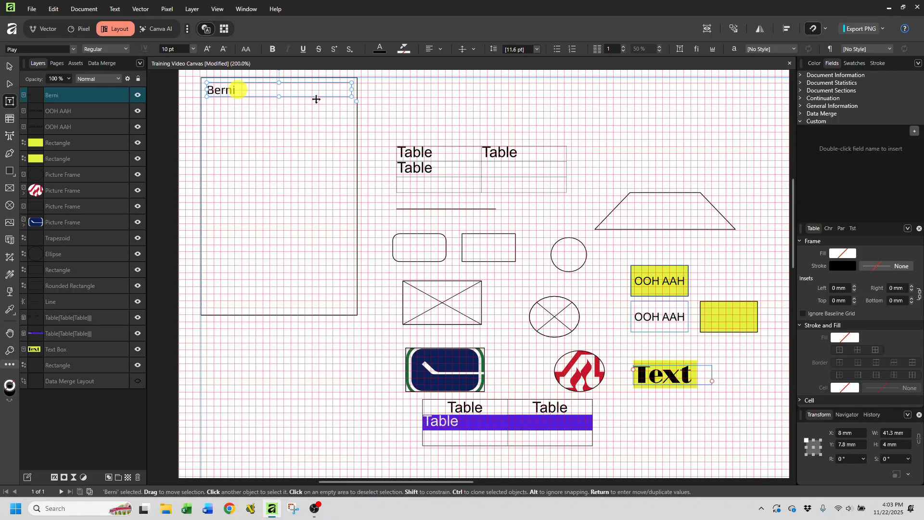
type("e PARENT")
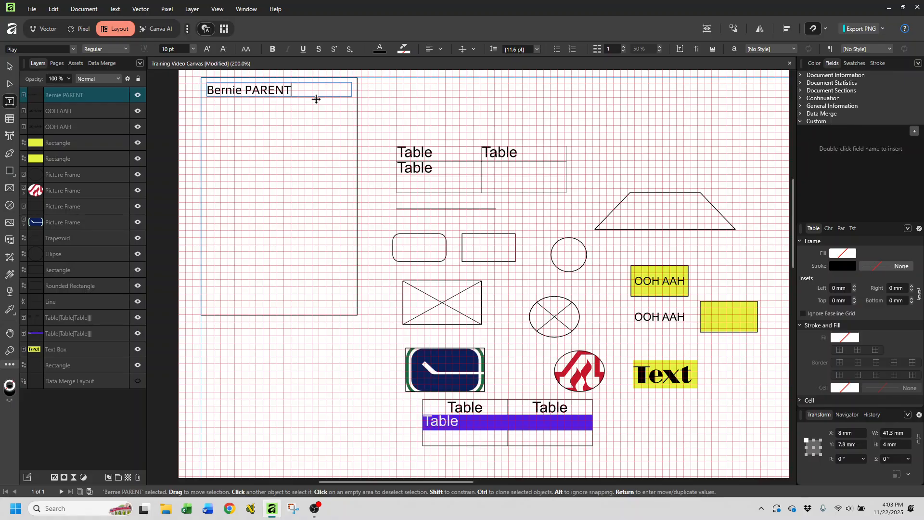
left_click(435, 93)
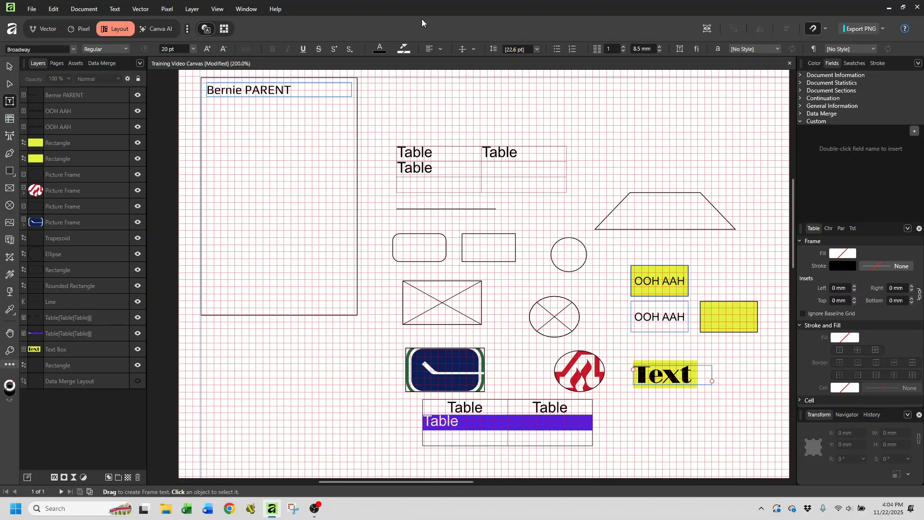
Replace the text in the first cell of the upper, uncolored table with "Speed".
left_click(8, 120)
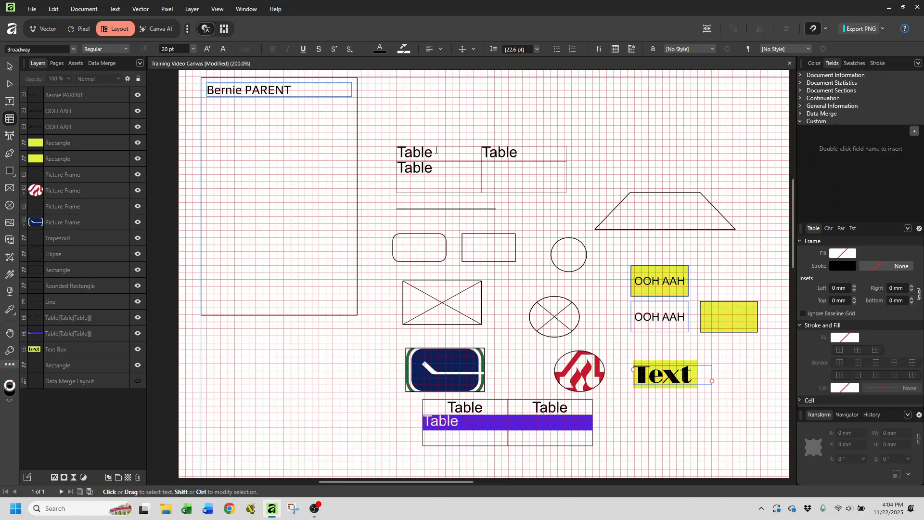
left_click_drag(438, 152, 383, 154)
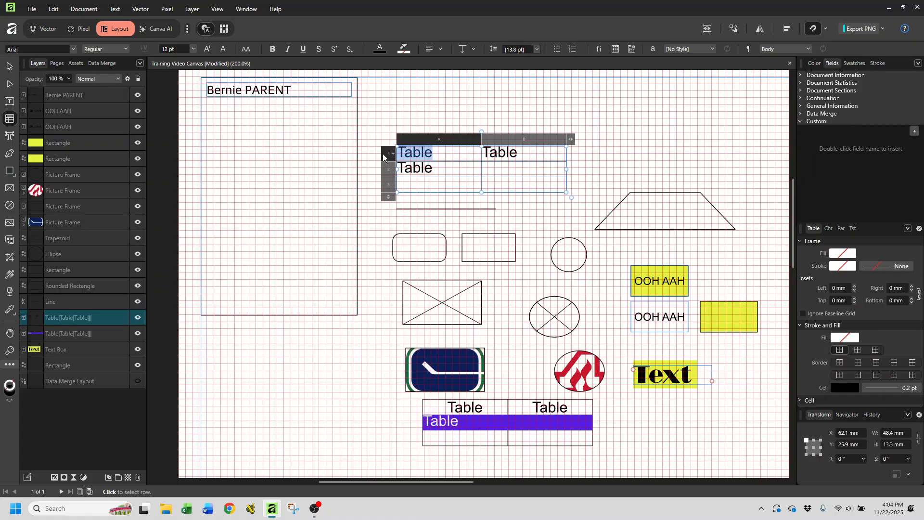
type("Sk")
key("BackSpace")
key("BackSpace")
type("Sp")
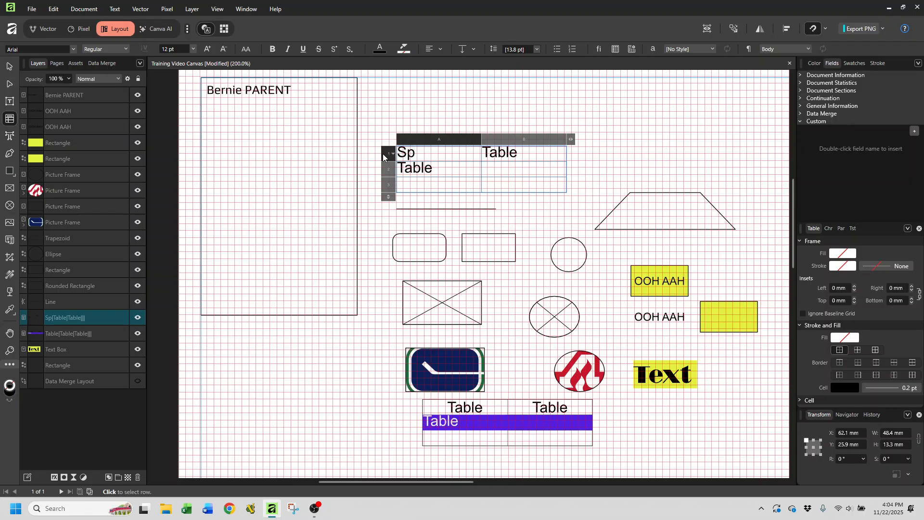
type("eed")
key("Tab")
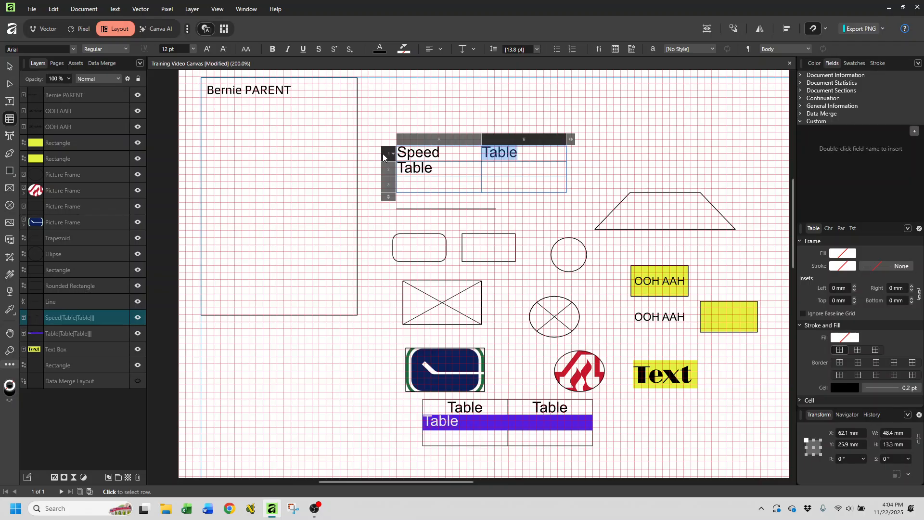
Enter "Hit" in the second cell of the table's first row and "Skill" in the first cell of its second row.
type("Hit")
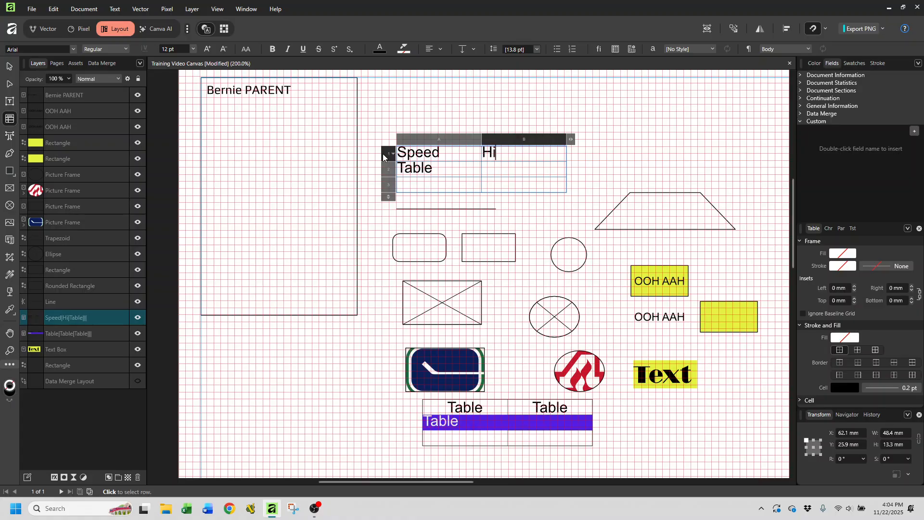
key("Tab")
type("Skill")
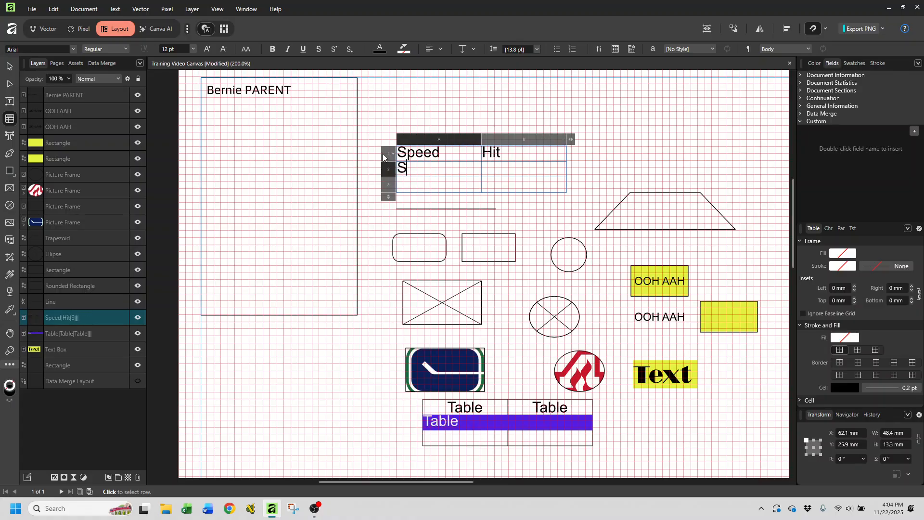
key("Tab")
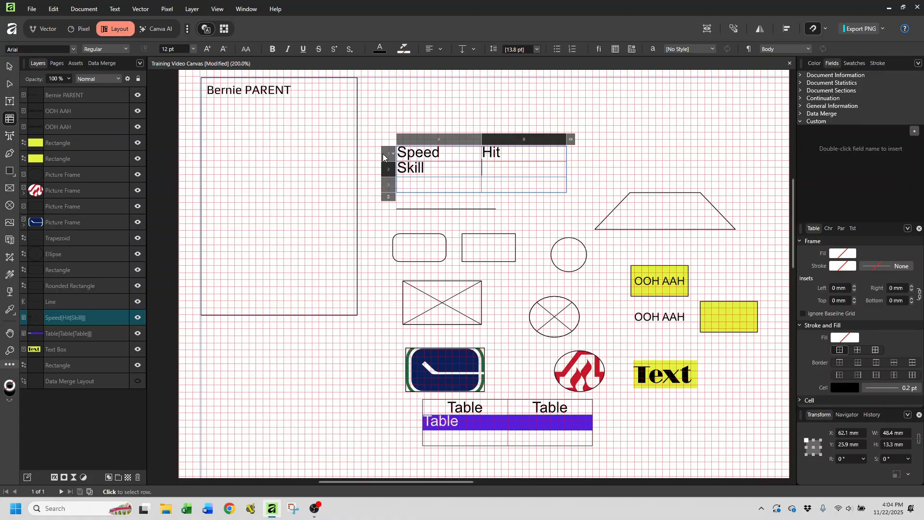
Enter "Power" in the first cell and "Star" in the second cell of the table's third row.
key("Tab")
type("Power")
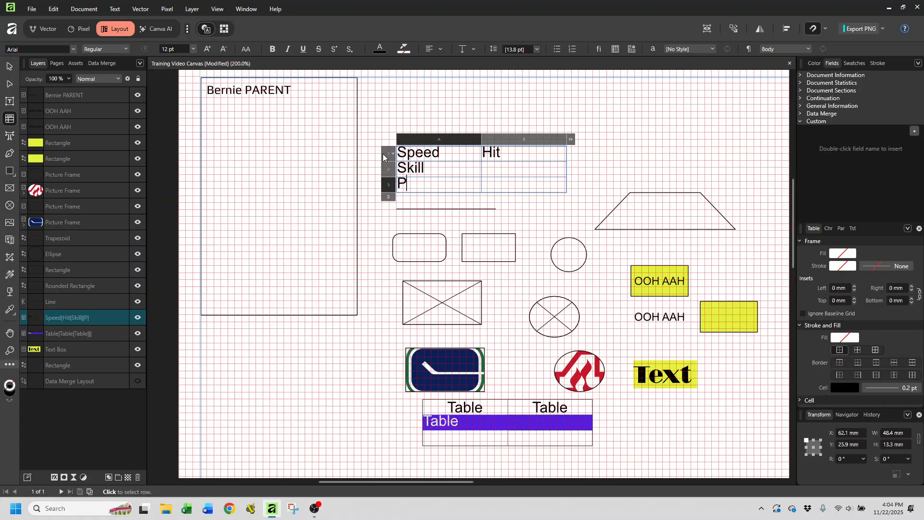
key("Tab")
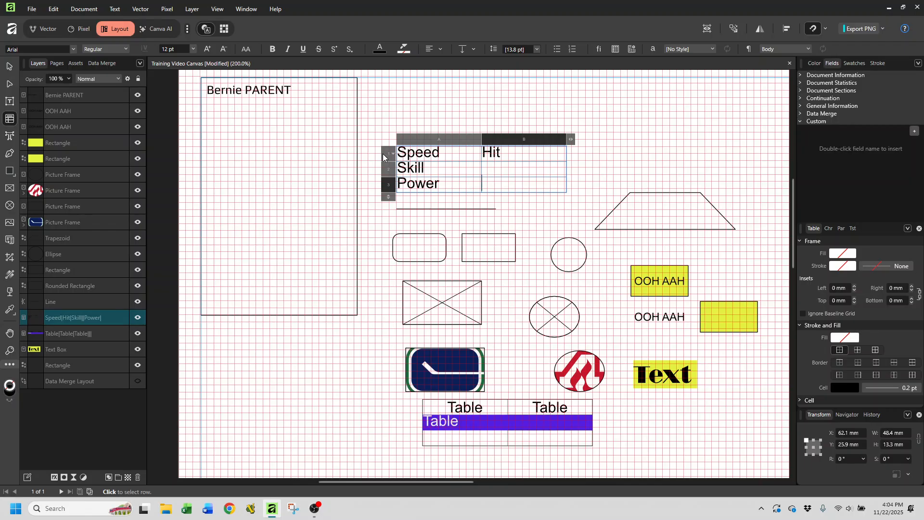
type("Star")
Try right alignment on the text in the table's second column and return it to left alignment.
left_click_drag(484, 153, 507, 186)
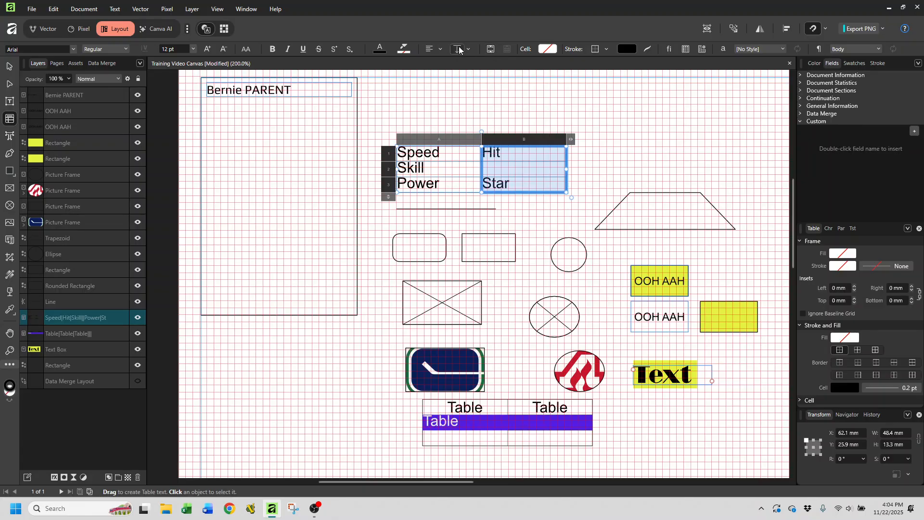
left_click(442, 50)
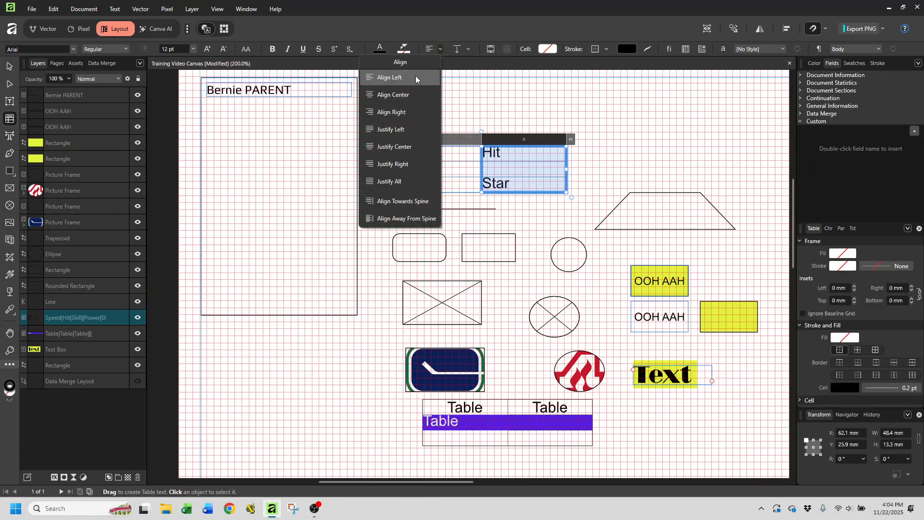
left_click(397, 112)
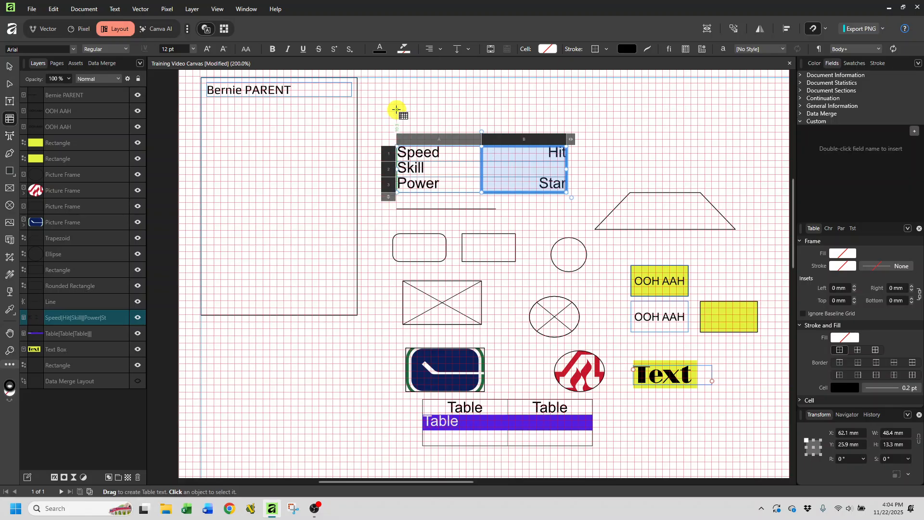
left_click(426, 52)
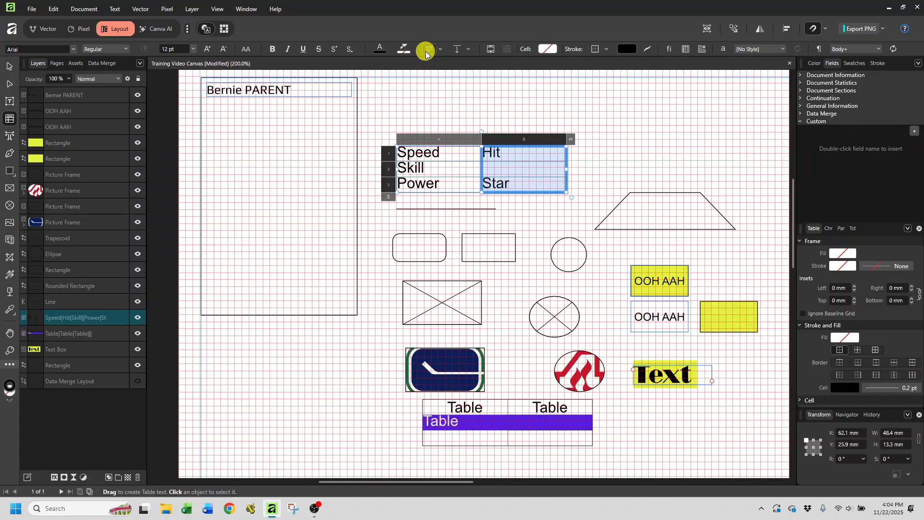
Center the text vertically in all cells of the Speed/Skill/Power table.
left_click(457, 50)
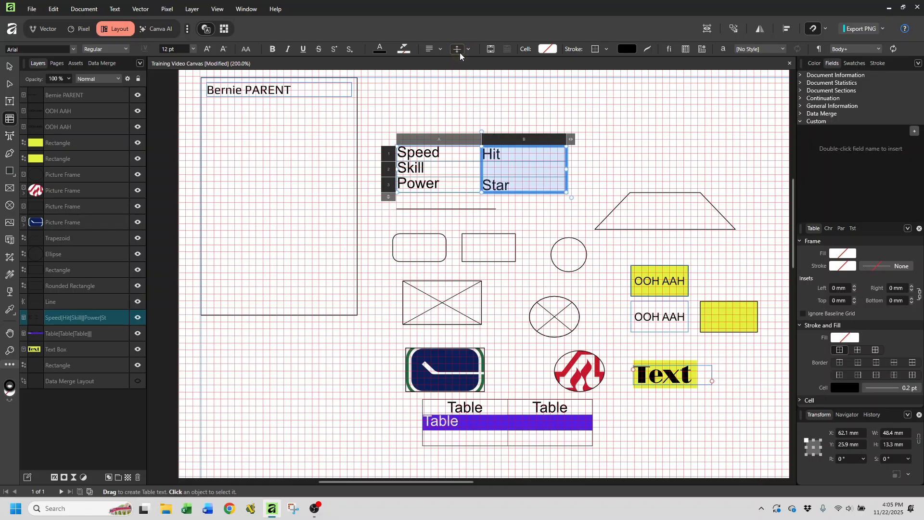
left_click(393, 159)
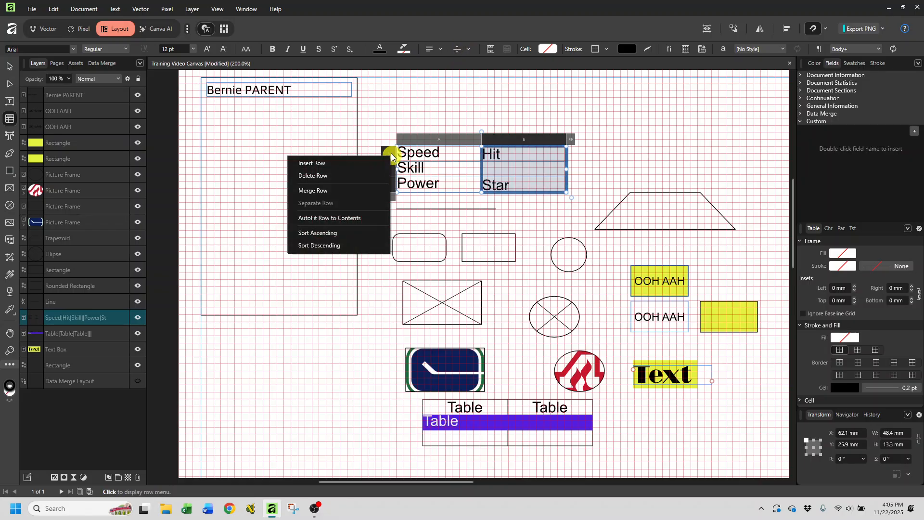
left_click(421, 143)
left_click_drag(420, 146, 505, 161)
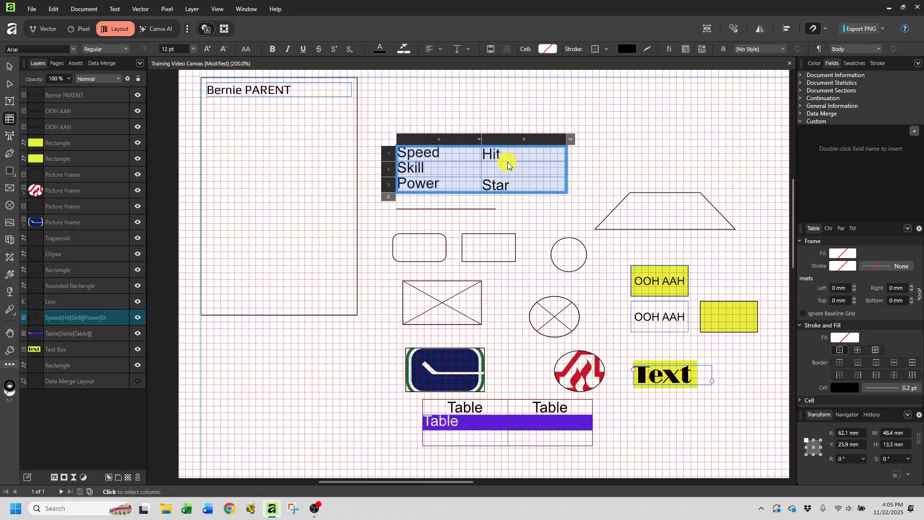
left_click(469, 49)
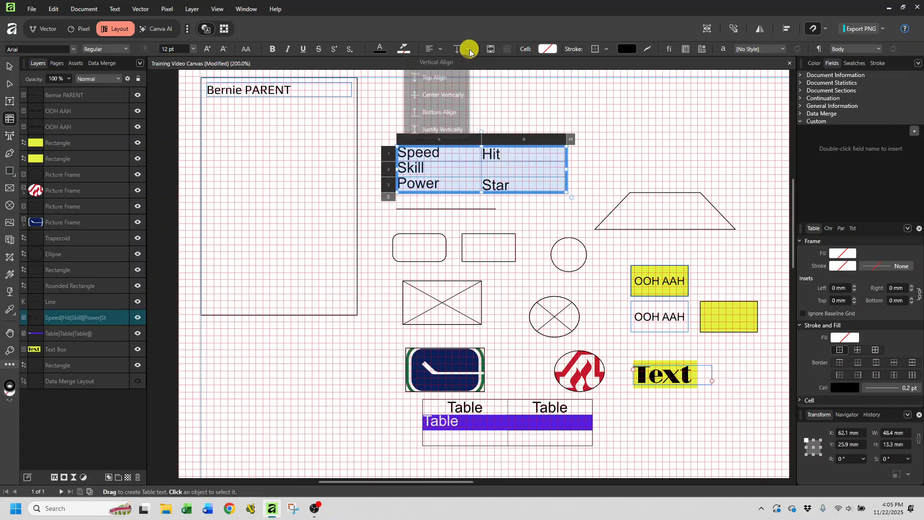
left_click(437, 94)
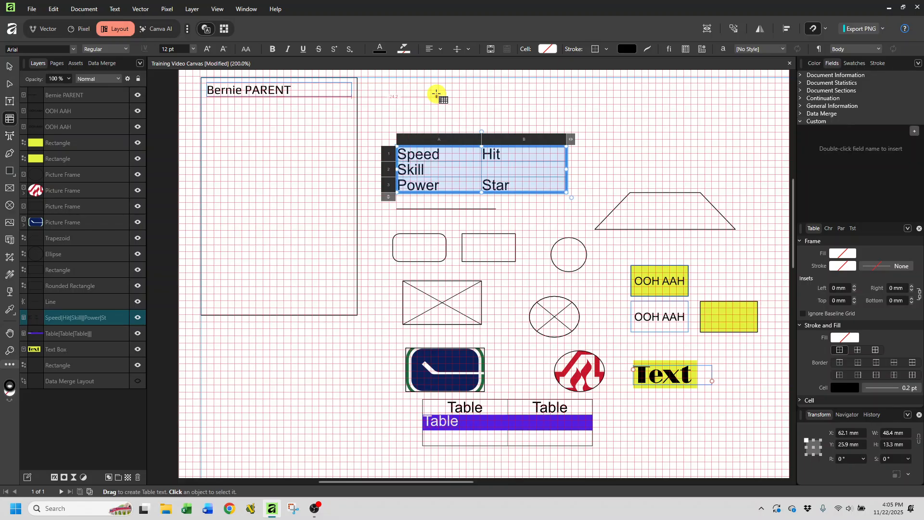
Right-align the text in the table's second column and deselect the table.
left_click(498, 144)
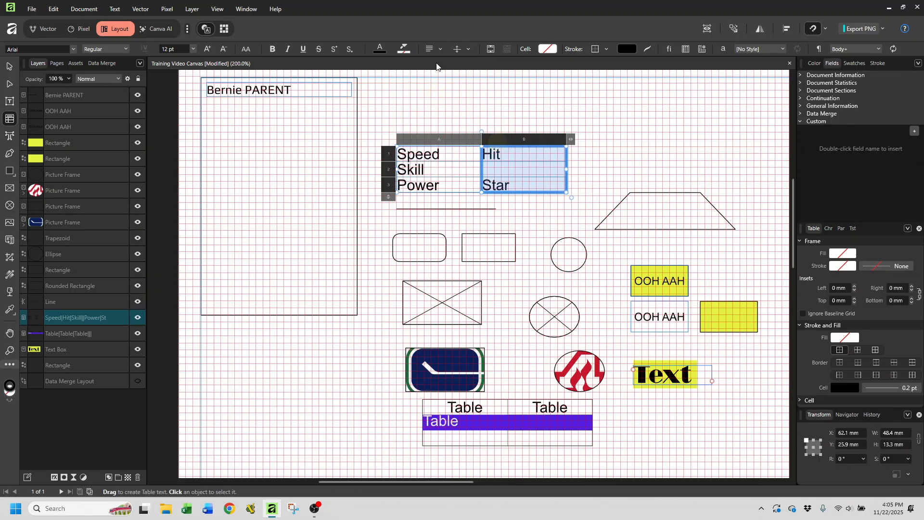
left_click(443, 50)
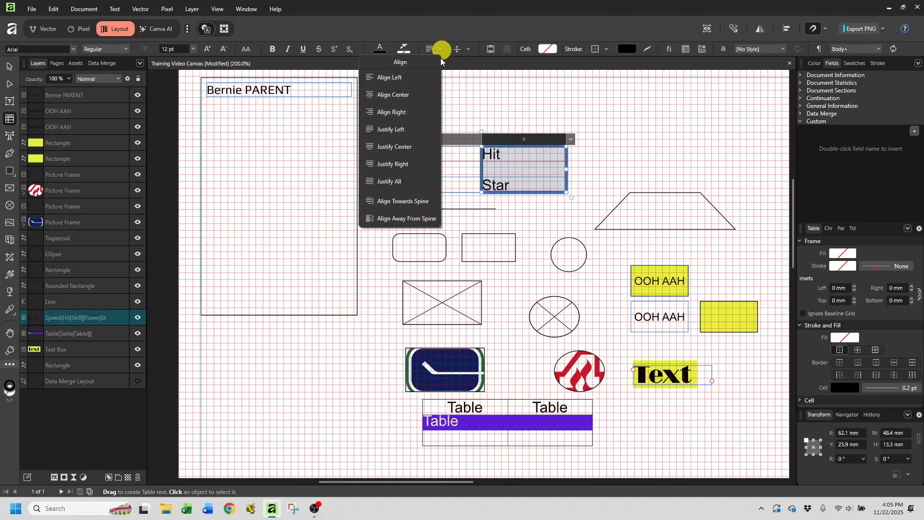
left_click(400, 109)
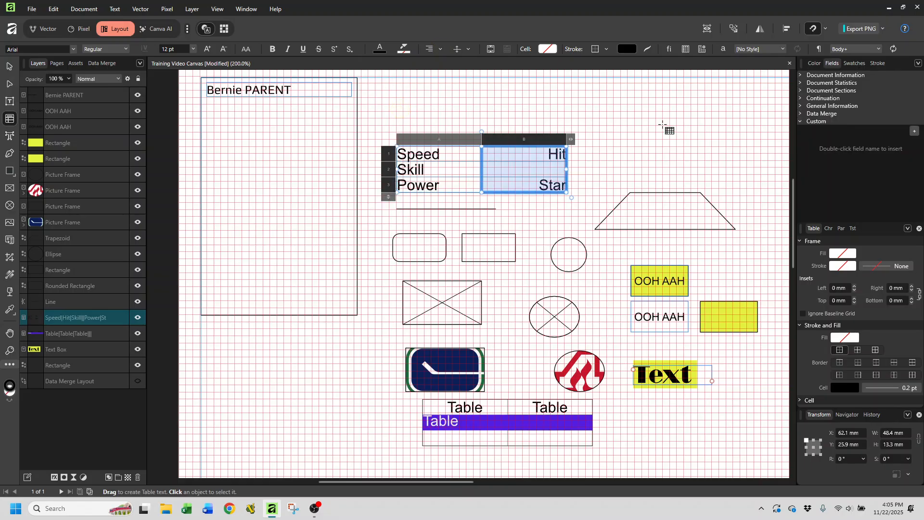
left_click(663, 125)
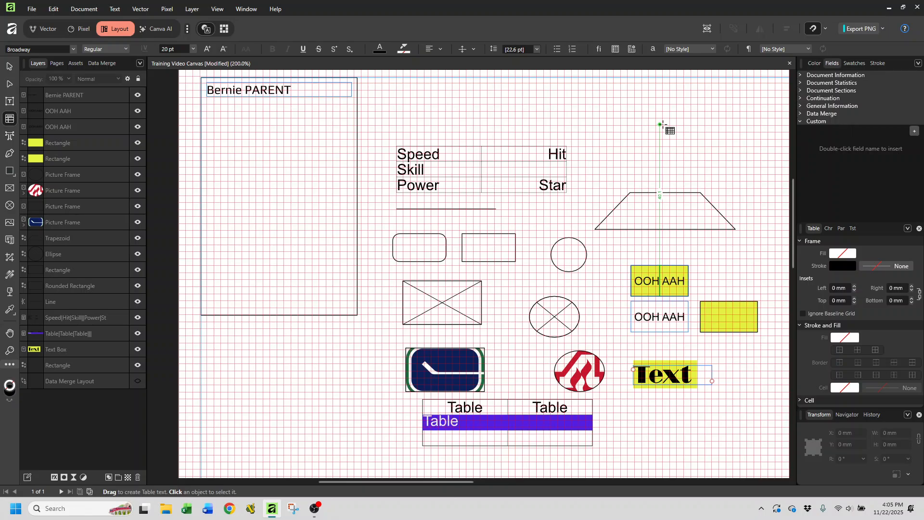
Change the font of all cells in the Speed/Skill/Power table to Play.
left_click(402, 154)
left_click_drag(412, 155, 548, 188)
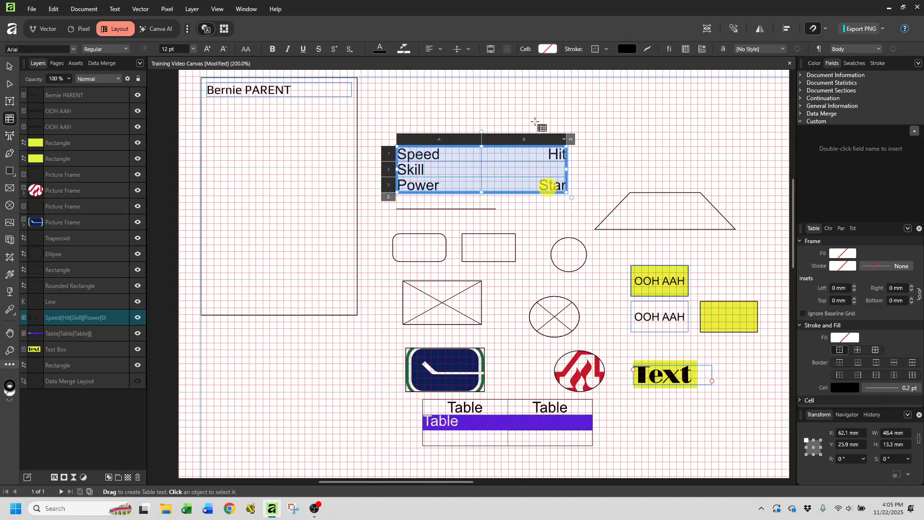
left_click(51, 51)
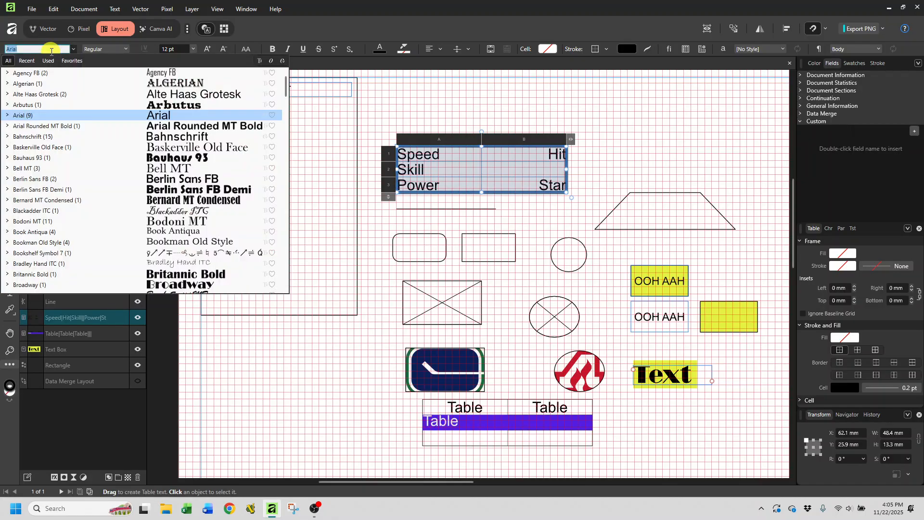
type("clay")
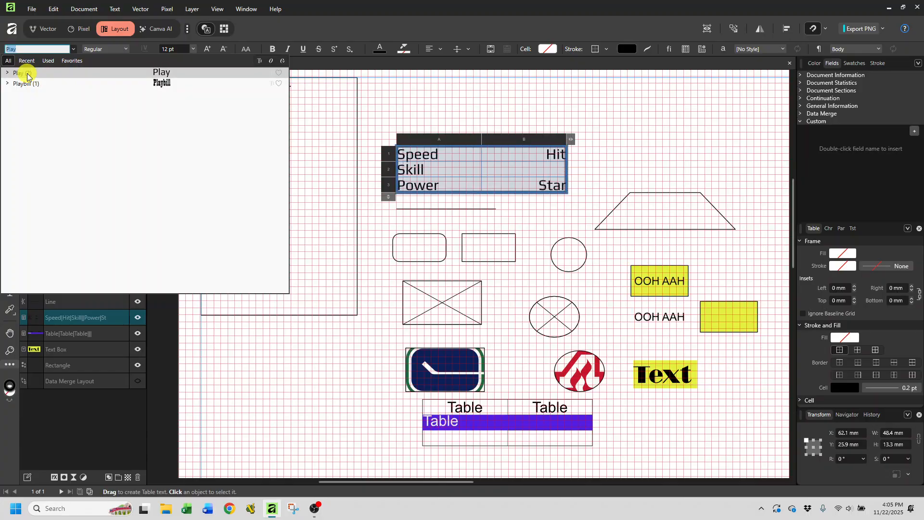
left_click(24, 73)
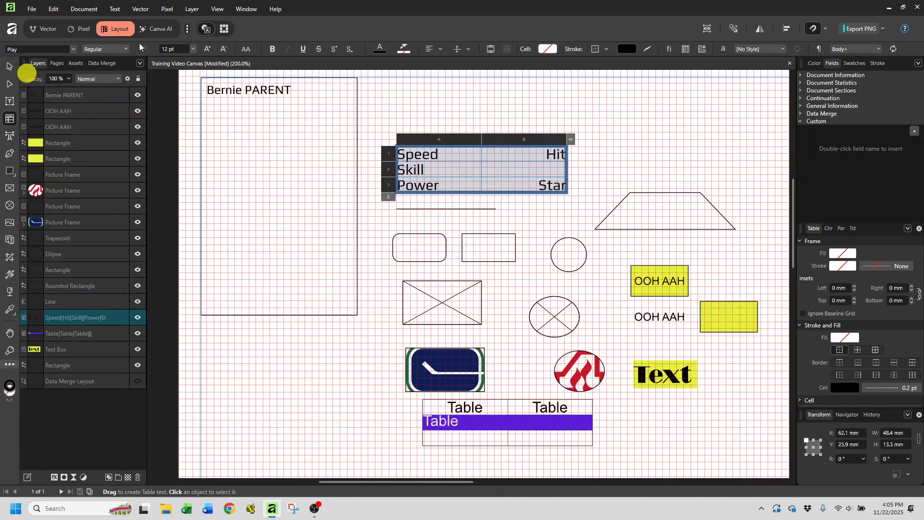
Set the text size of all the table's cells to 10 pt.
left_click(193, 50)
left_click(192, 58)
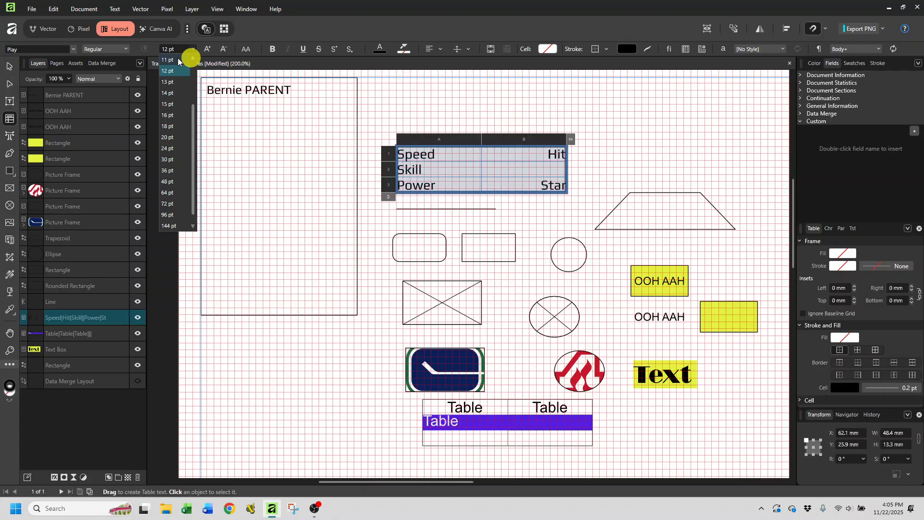
left_click(192, 57)
left_click(168, 60)
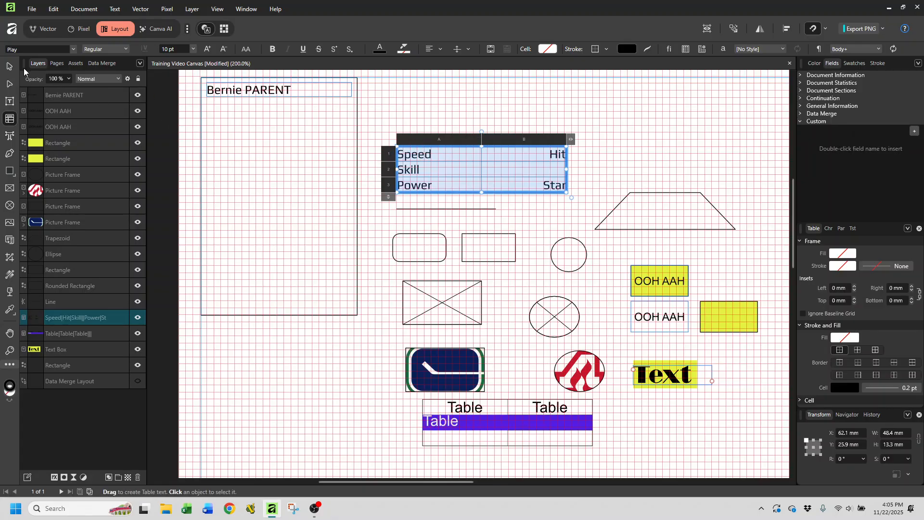
Move the table into the large rectangle below the name and resize it to about 41.3 mm wide, matching the name frame's edges.
left_click(9, 66)
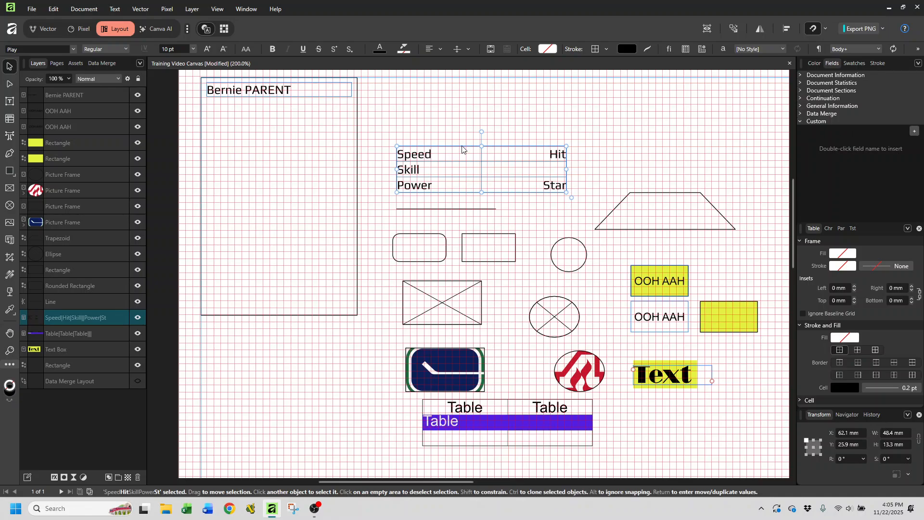
left_click_drag(461, 145, 258, 176)
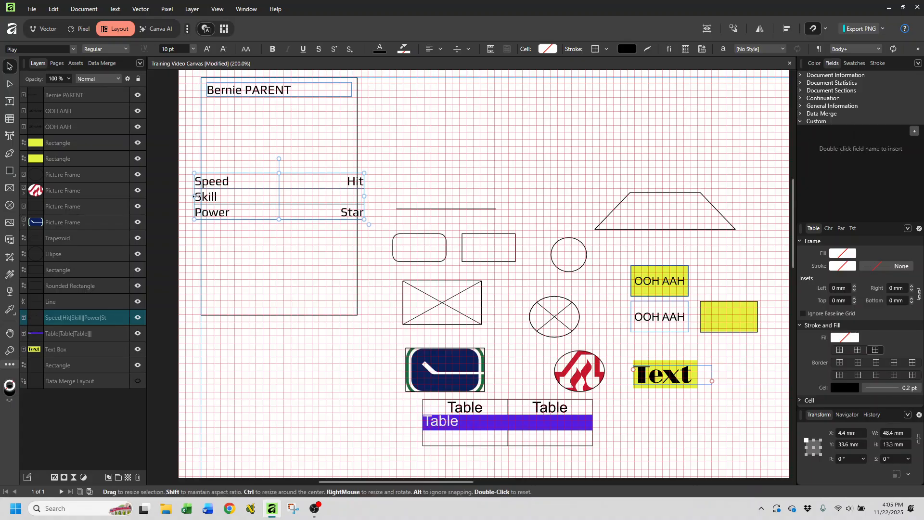
left_click_drag(193, 197, 207, 197)
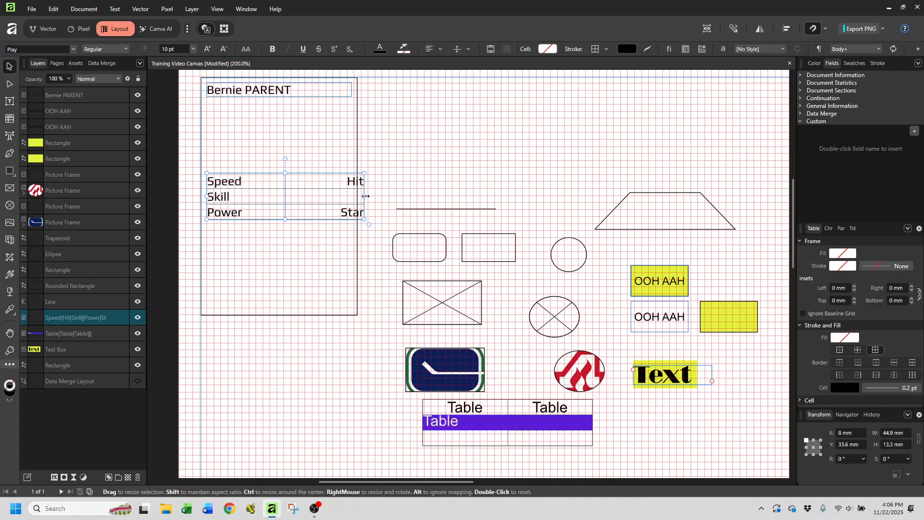
left_click_drag(363, 196, 351, 200)
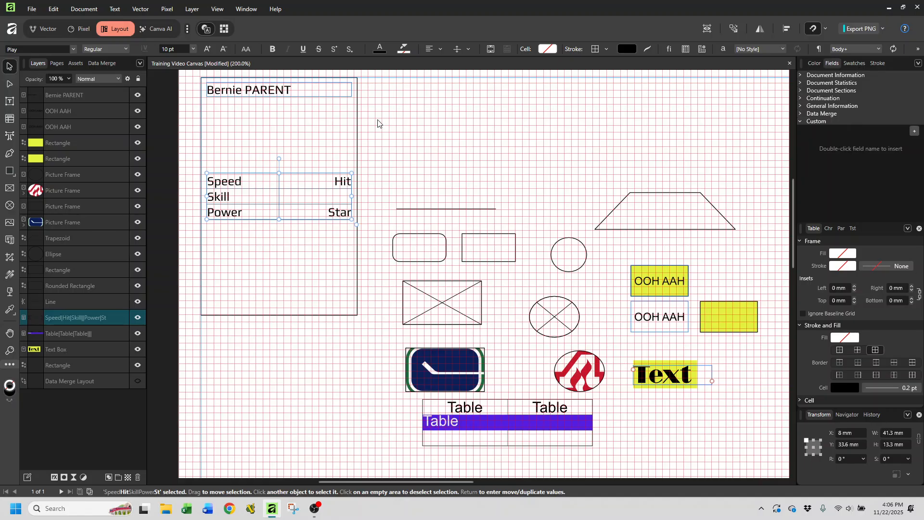
mouse_move(300, 173)
left_mouse_down()
mouse_move(300, 183)
mouse_move(301, 172)
left_mouse_up()
left_click(412, 141)
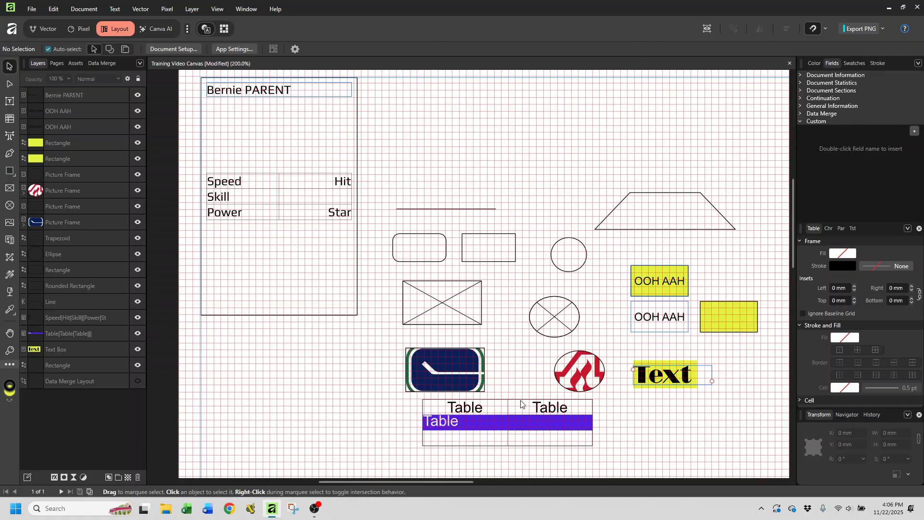
Move the colored table to the empty area above the horizontal line, about X 67.2 mm and Y 15.8 mm, and set its cell stroke to none.
left_click_drag(522, 404, 512, 112)
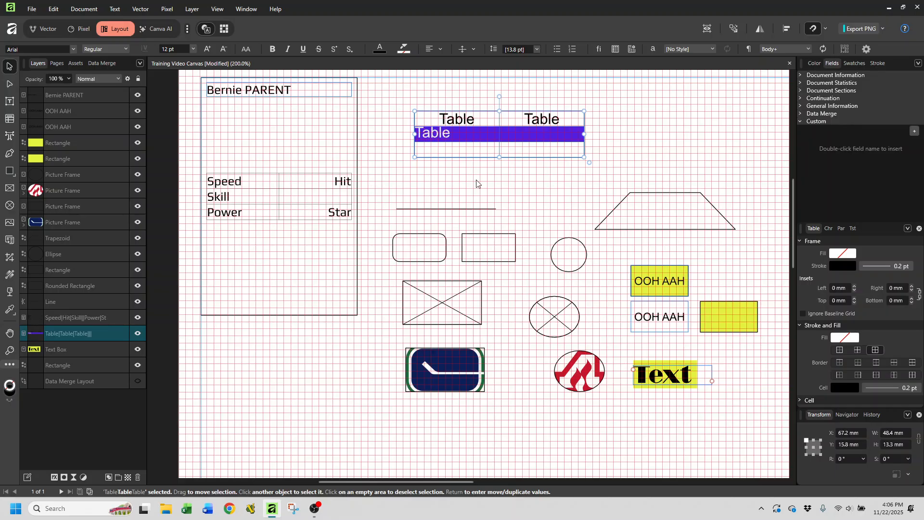
left_click(817, 230)
left_click(815, 228)
left_click(815, 326)
left_click(815, 326)
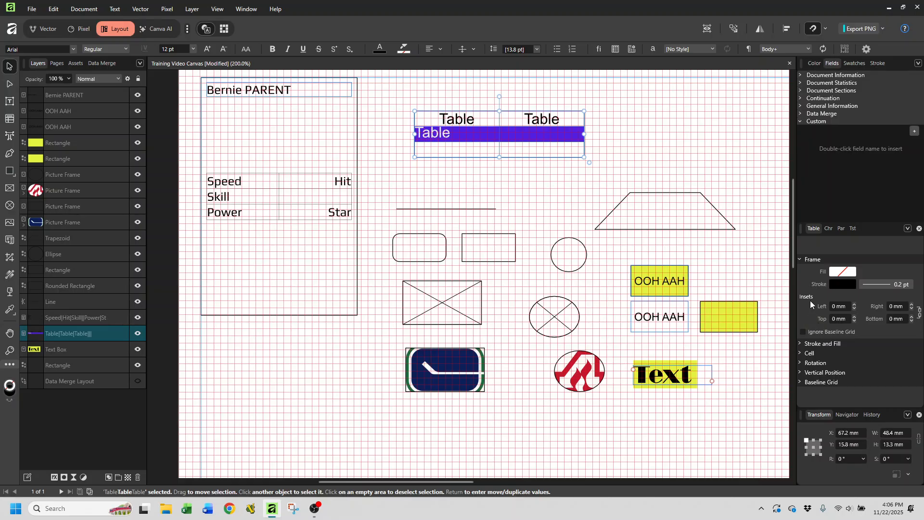
left_click(800, 343)
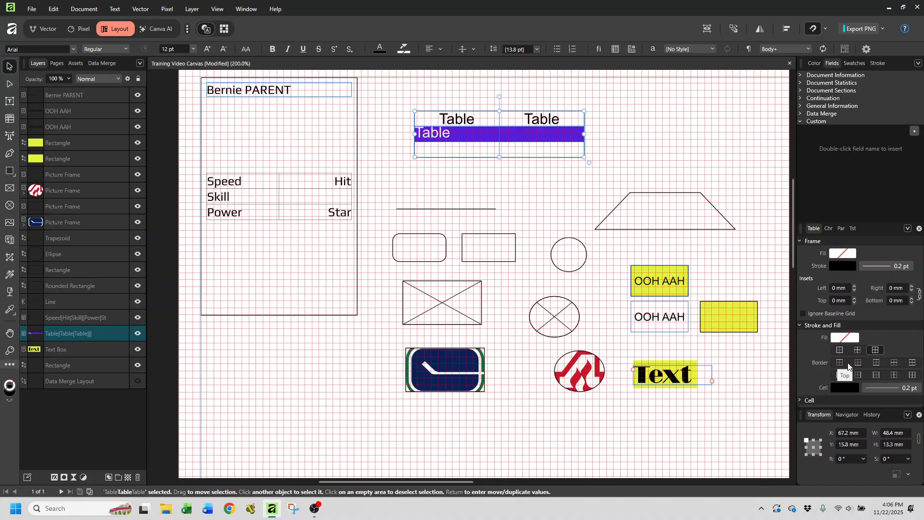
left_click(843, 388)
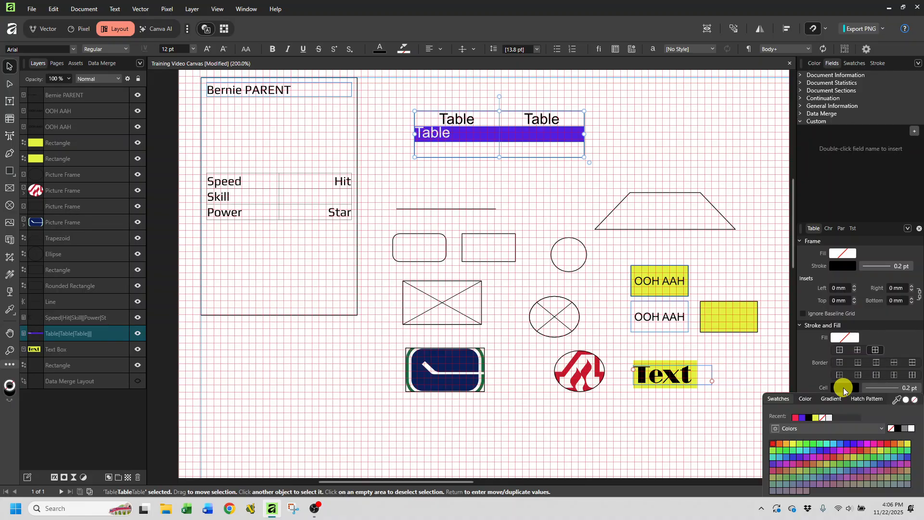
left_click(824, 418)
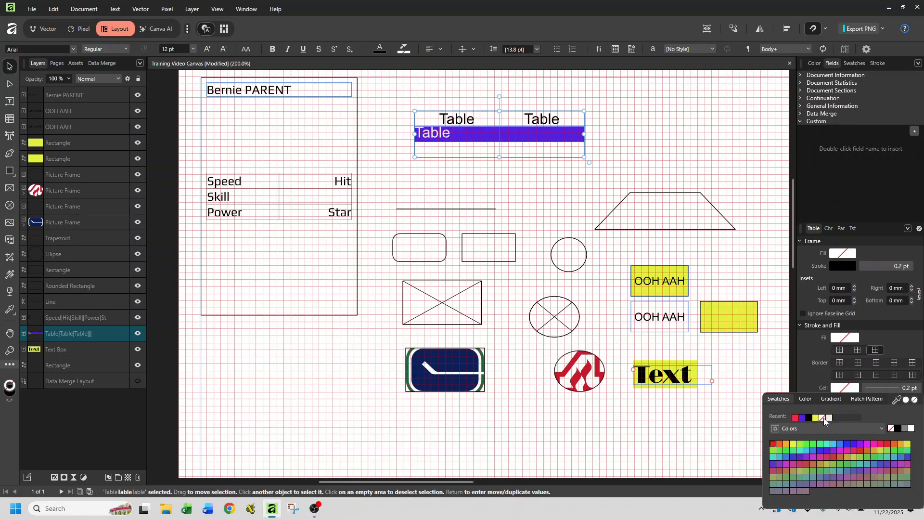
left_click(853, 338)
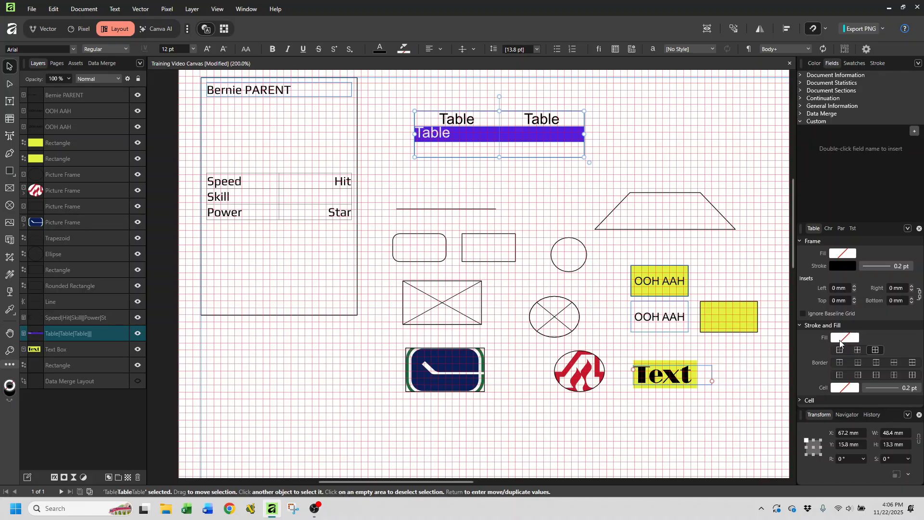
Fill the empty bottom row of the colored table with red.
double_click(429, 149)
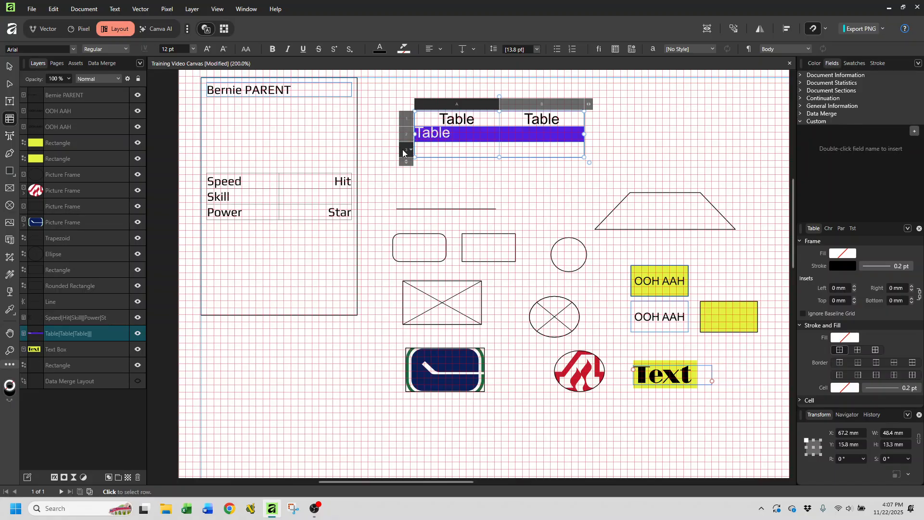
left_click(404, 150)
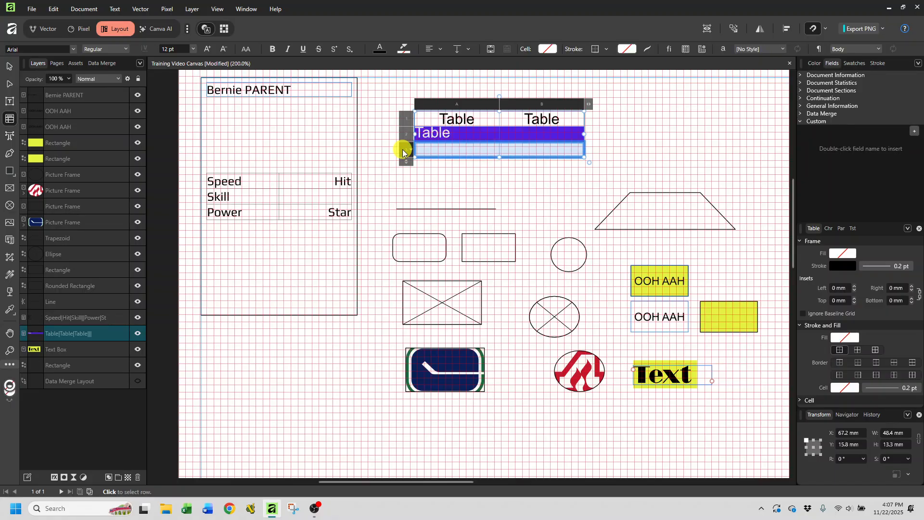
left_click(845, 337)
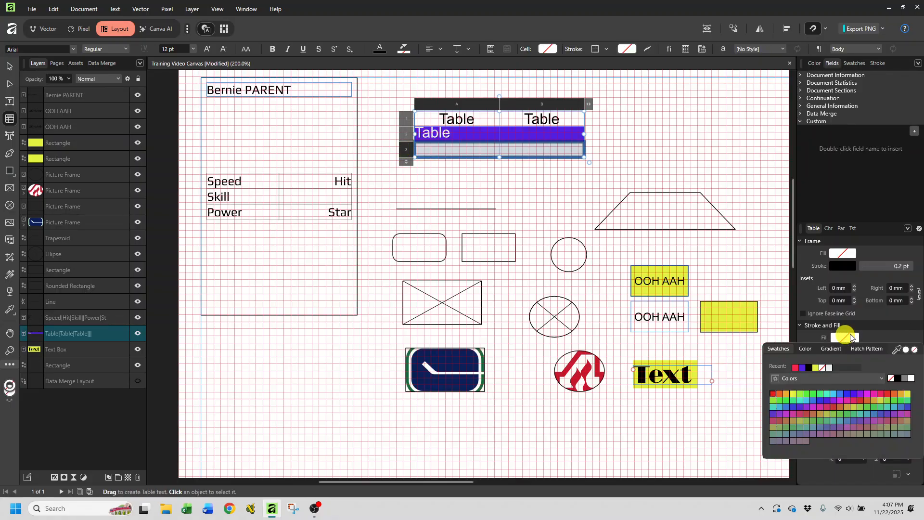
left_click(795, 367)
left_click(569, 184)
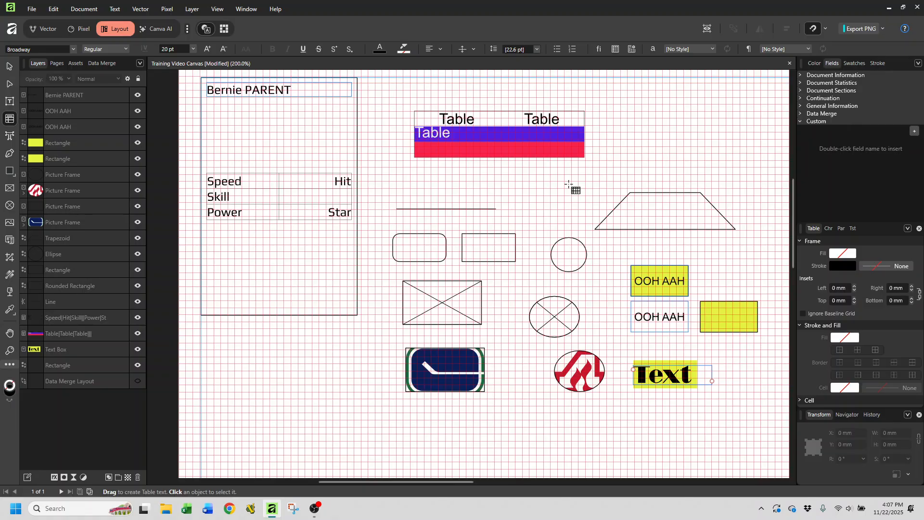
Fill the top row of the colored table with light green.
left_click(414, 117)
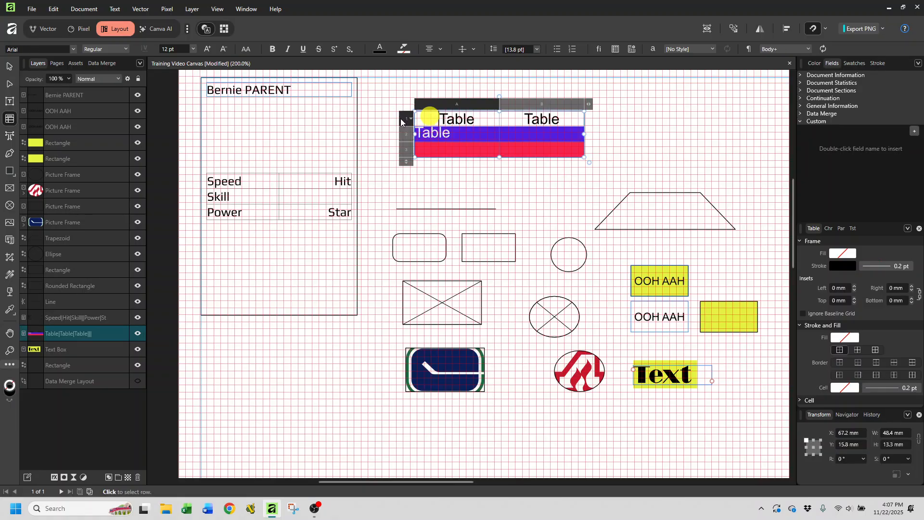
left_click(401, 119)
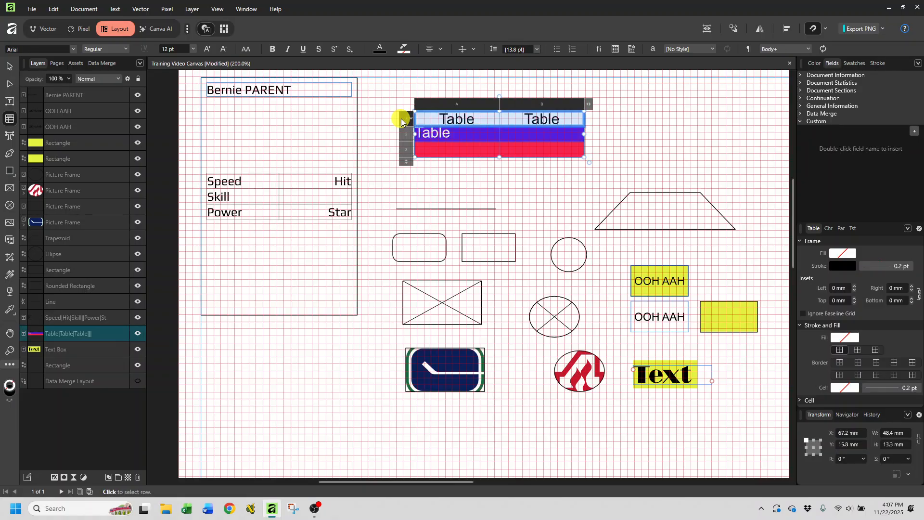
left_click(833, 337)
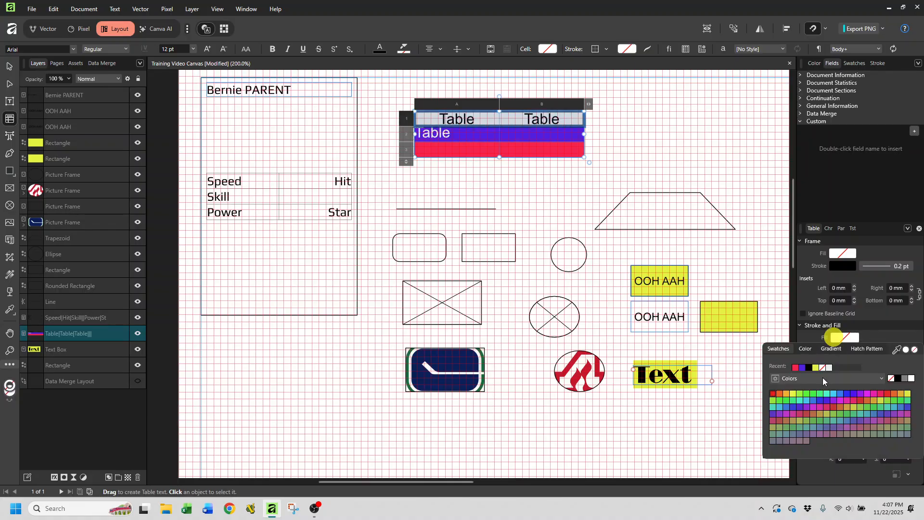
left_click(773, 401)
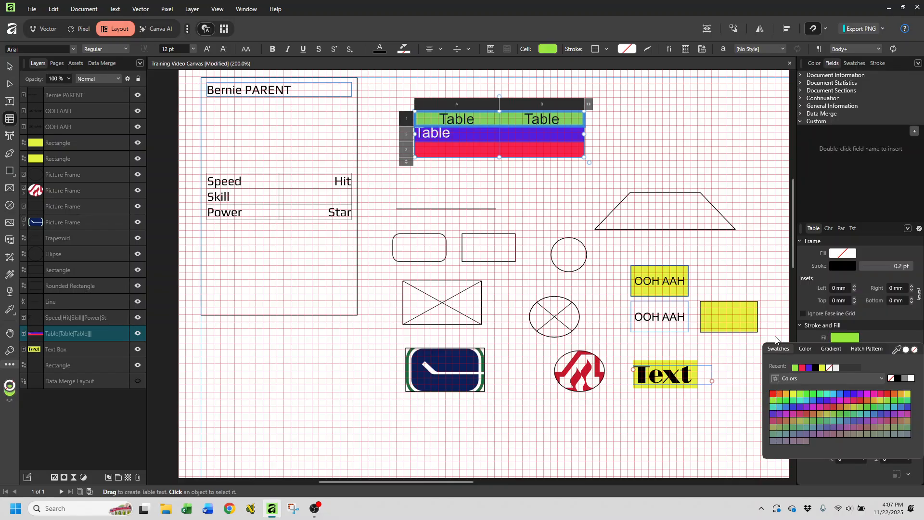
left_click(551, 113)
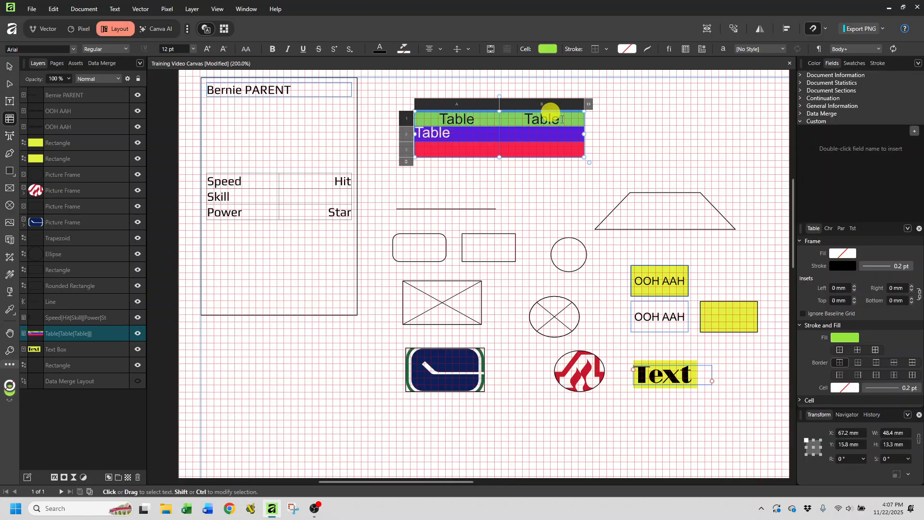
Change the text color of both cells in the table's green top row to yellow.
left_click_drag(564, 122, 423, 118)
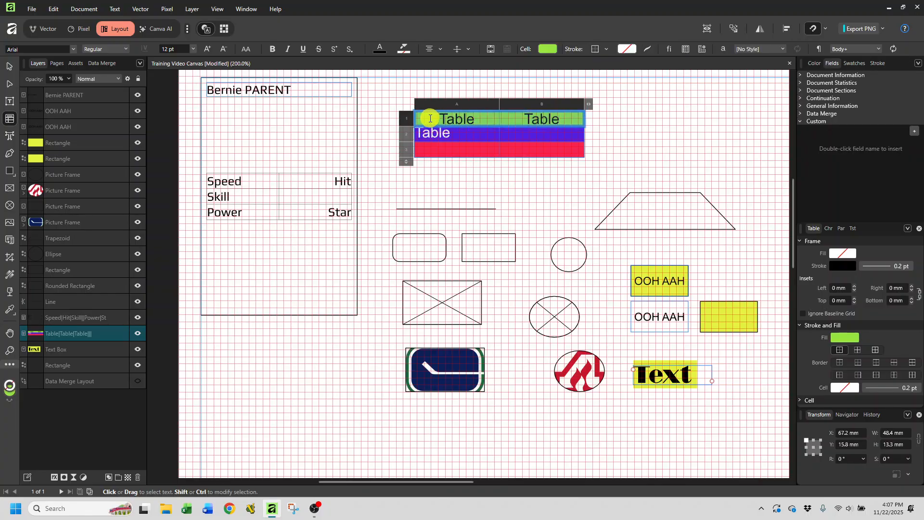
left_click(380, 50)
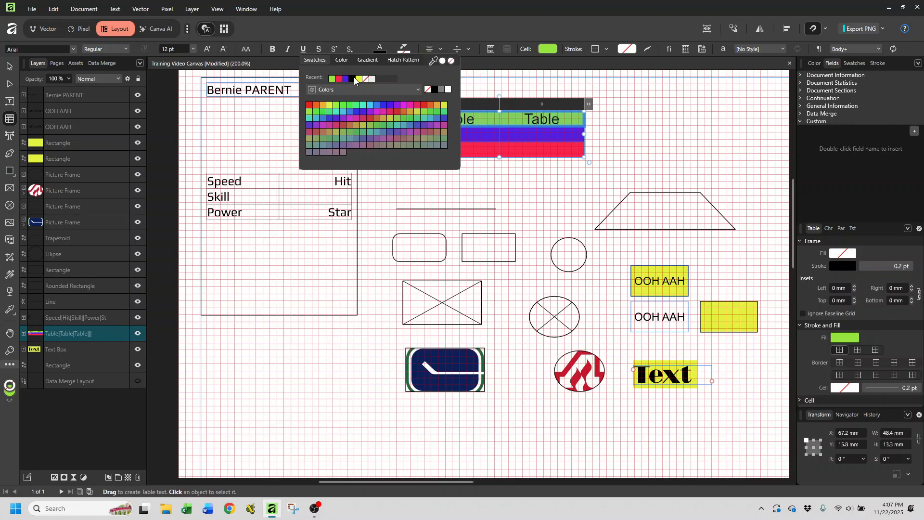
left_click(327, 108)
left_click(533, 200)
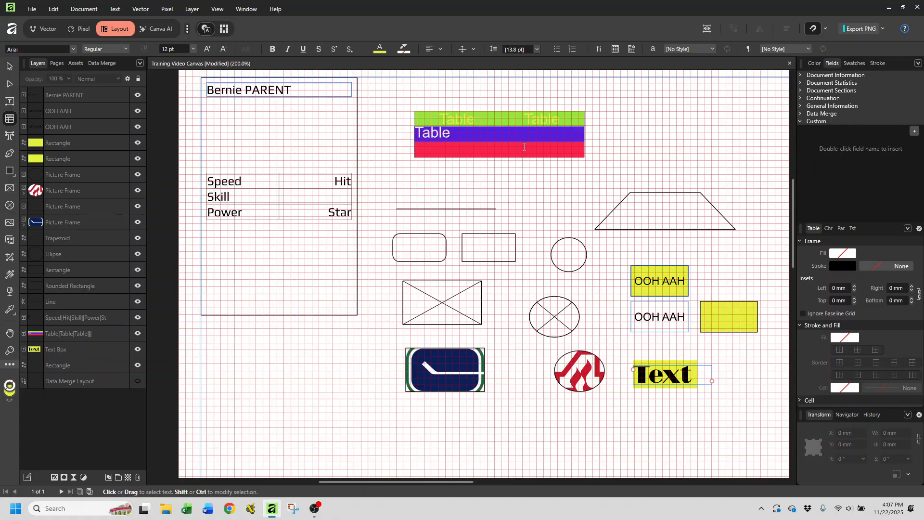
Change the font of the table's green and purple rows to Bauhaus 93.
left_click_drag(464, 133, 568, 131)
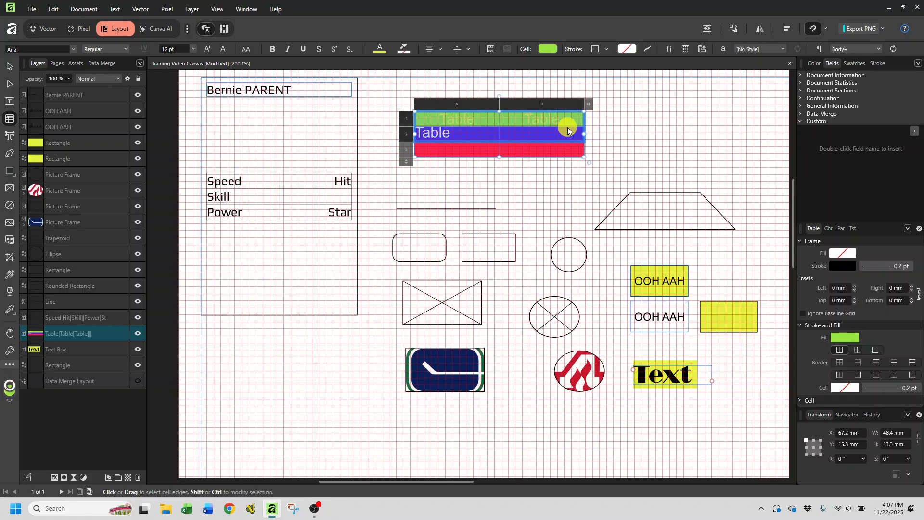
left_click(70, 48)
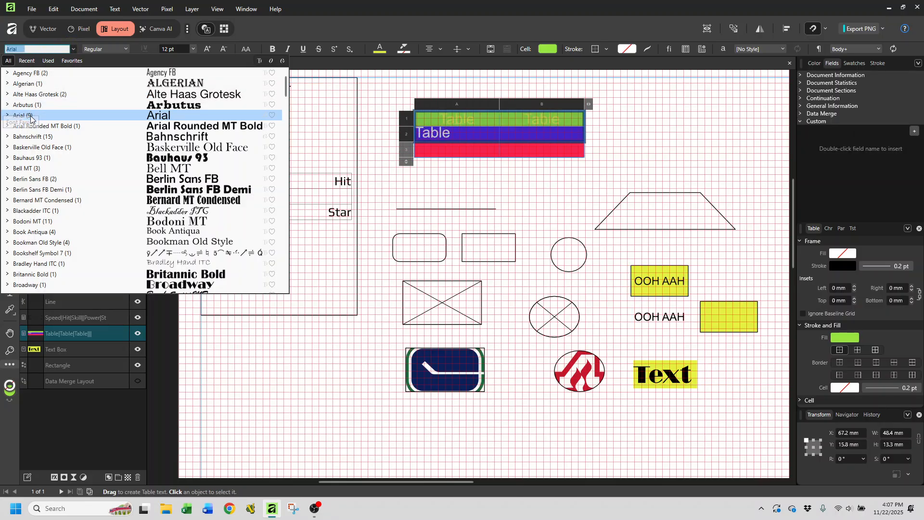
left_click(29, 157)
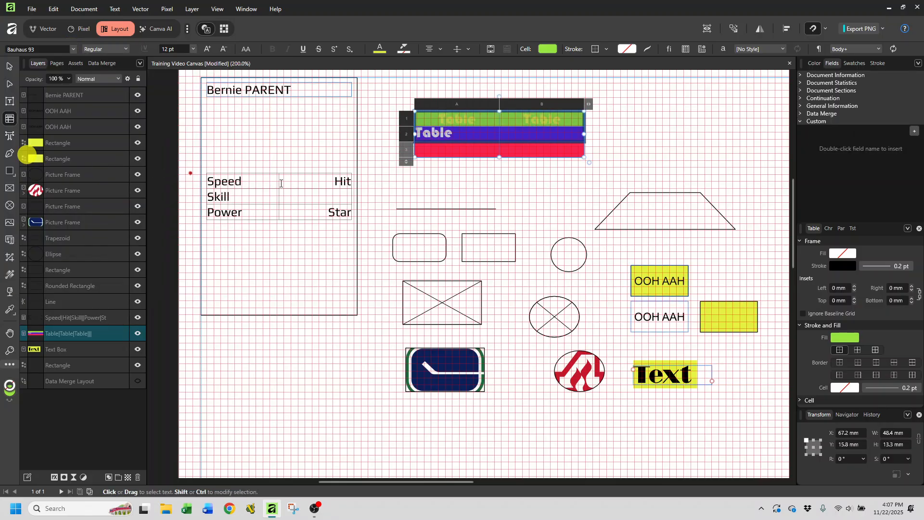
left_click(529, 181)
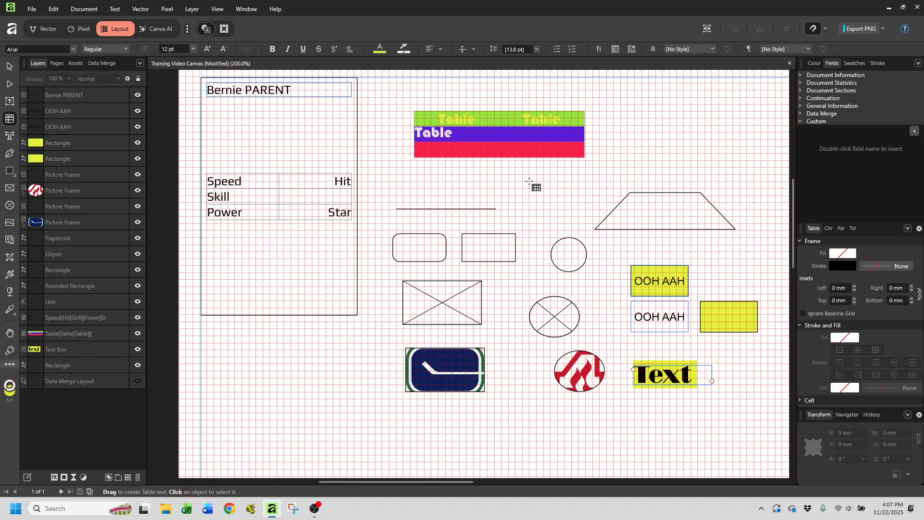
left_click(9, 139)
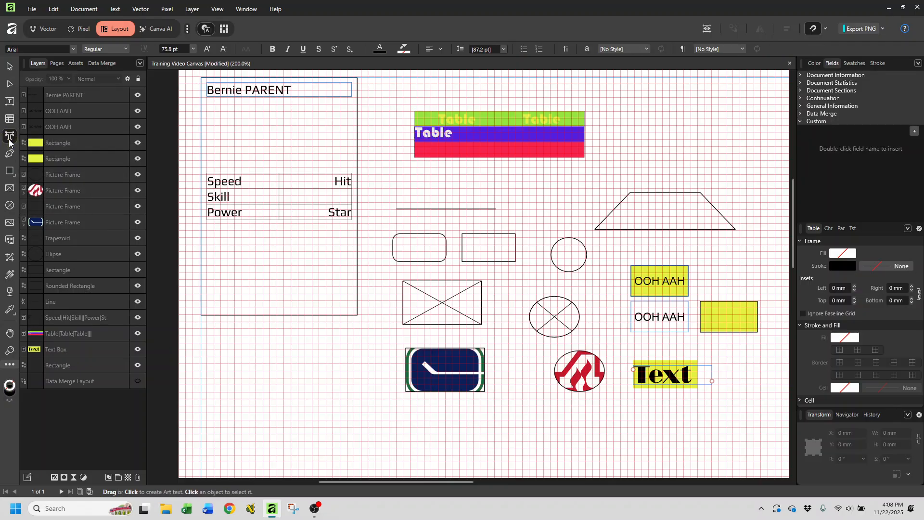
left_click(9, 140)
left_click(9, 140)
With the Pen tool in line mode, draw a slightly slanted line about 41.3 mm wide just below the name, spanning the name frame.
left_click(9, 156)
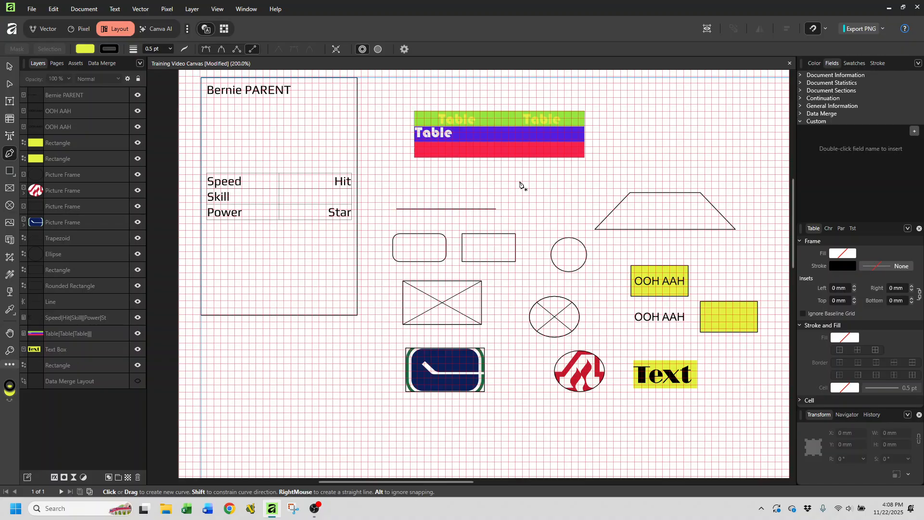
left_click(203, 51)
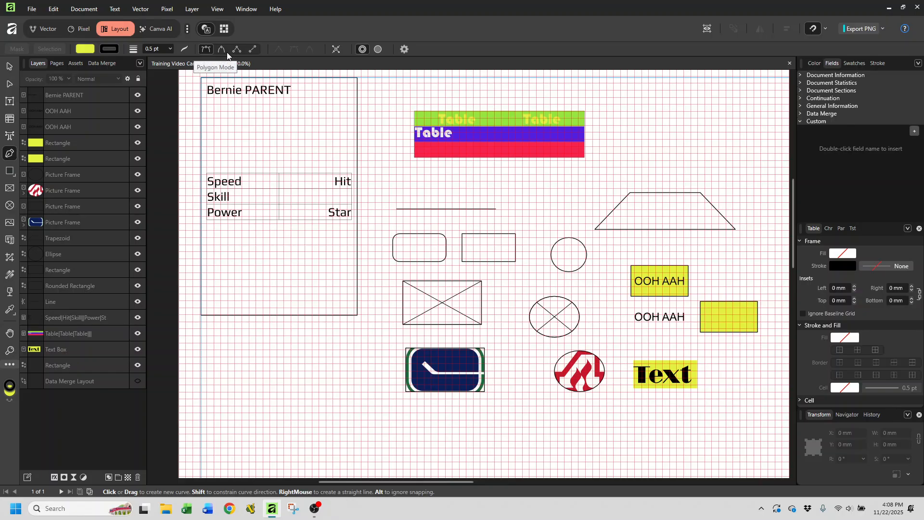
left_click(220, 50)
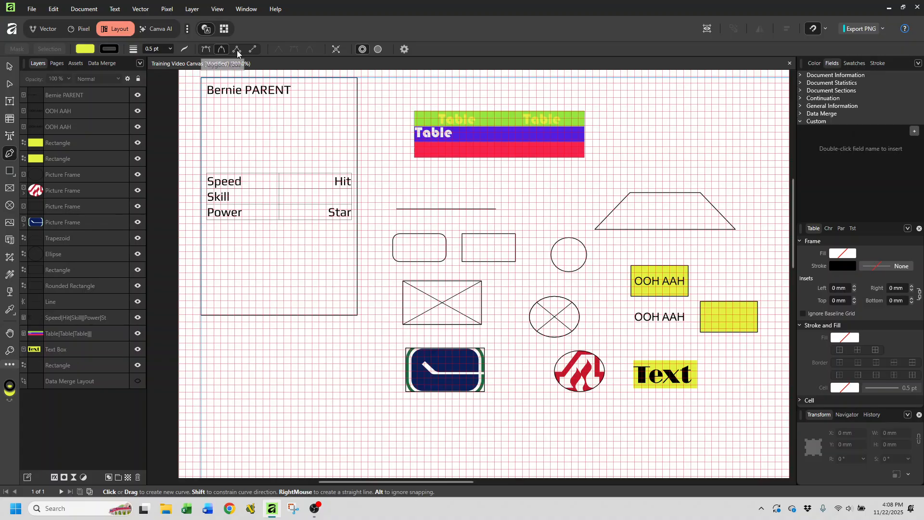
left_click(237, 50)
left_click(256, 50)
left_click(208, 168)
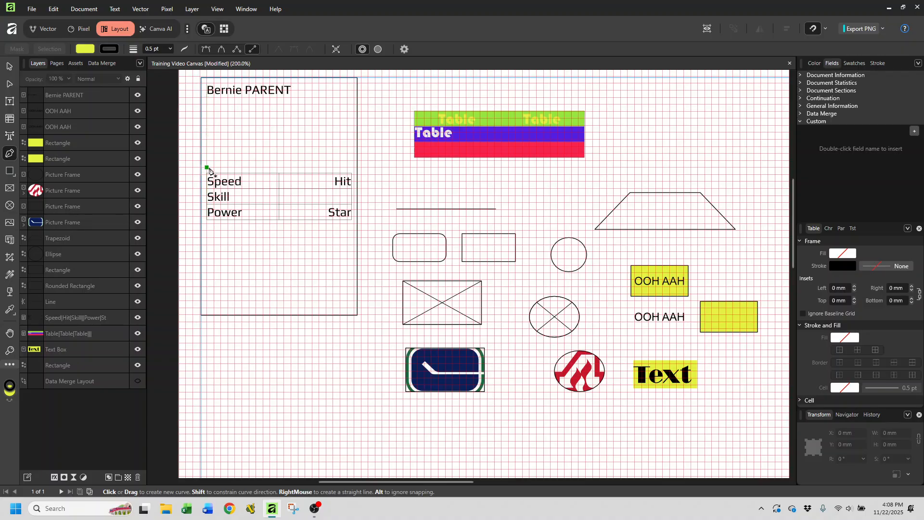
left_click(207, 97)
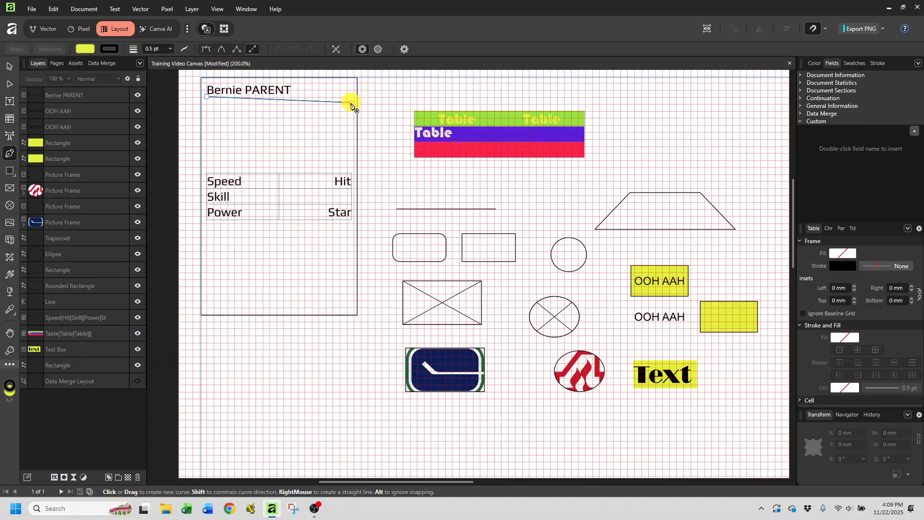
left_click(351, 102)
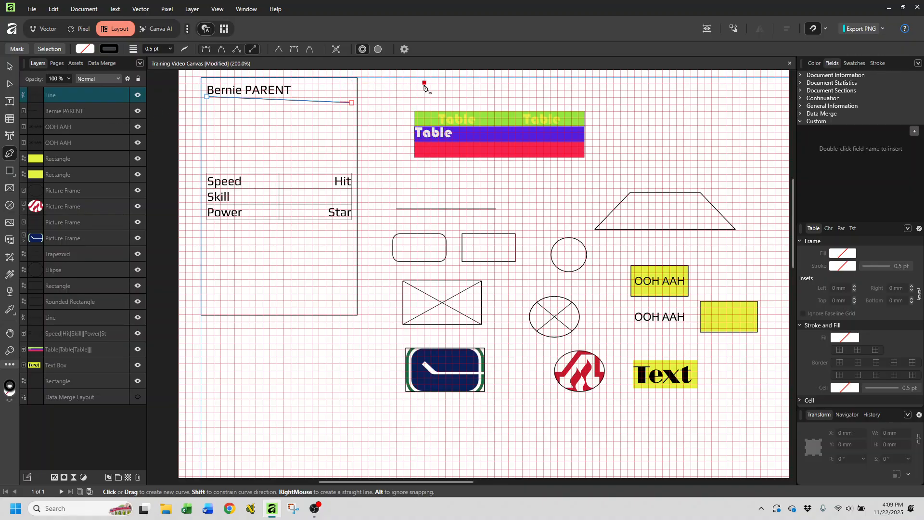
Straighten the new line under the name by setting its rotation to 0°.
left_click(9, 67)
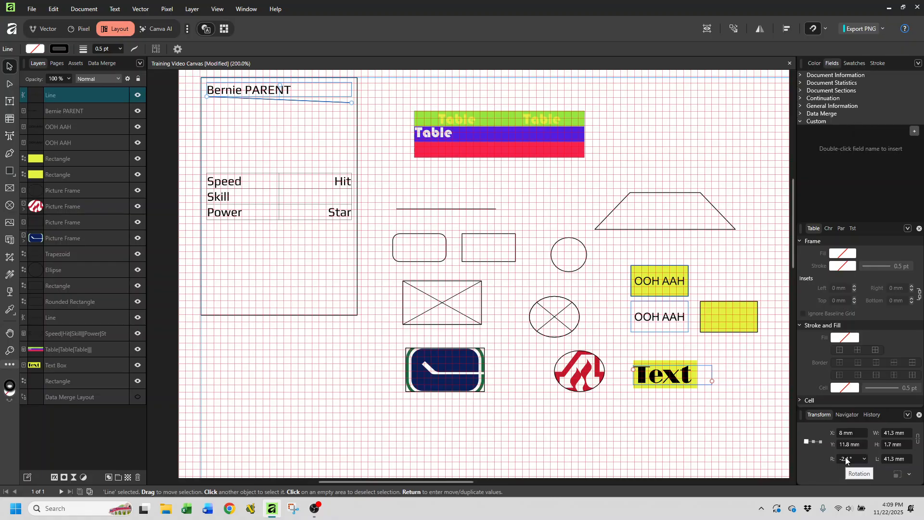
type("0")
key("Return")
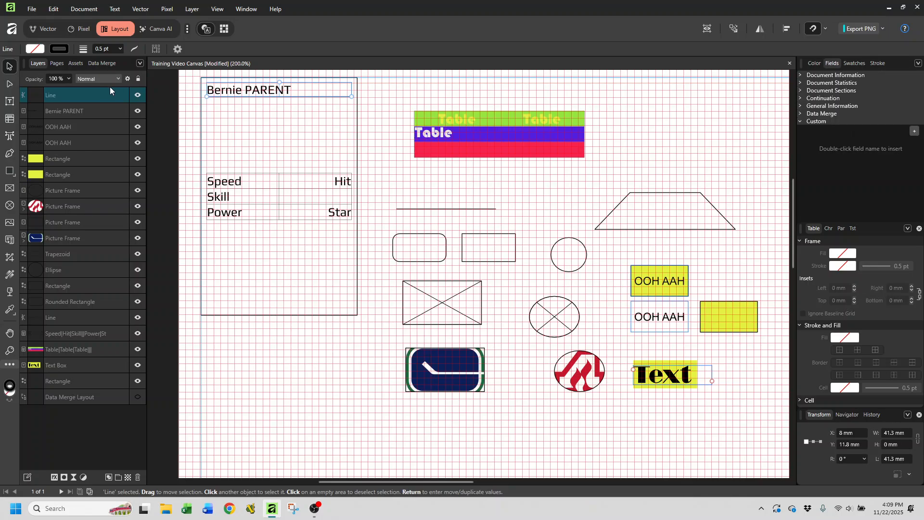
left_click(54, 115)
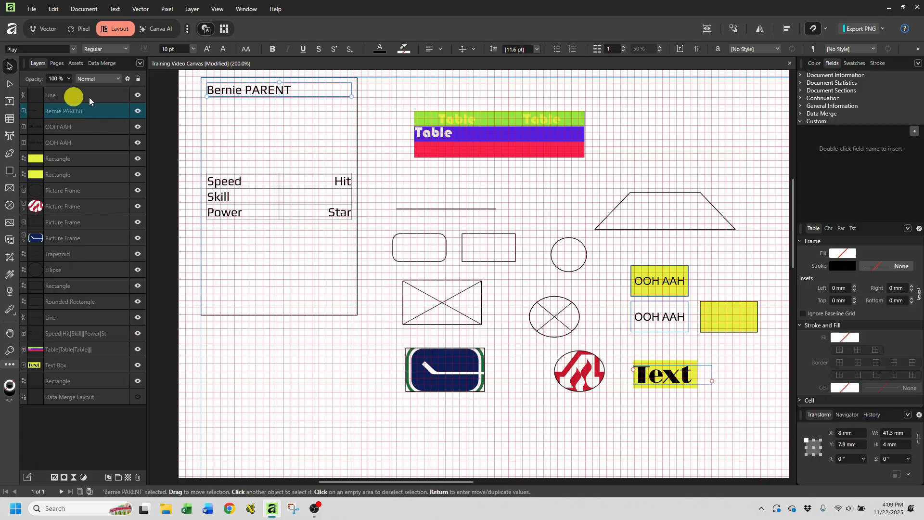
left_click(478, 76)
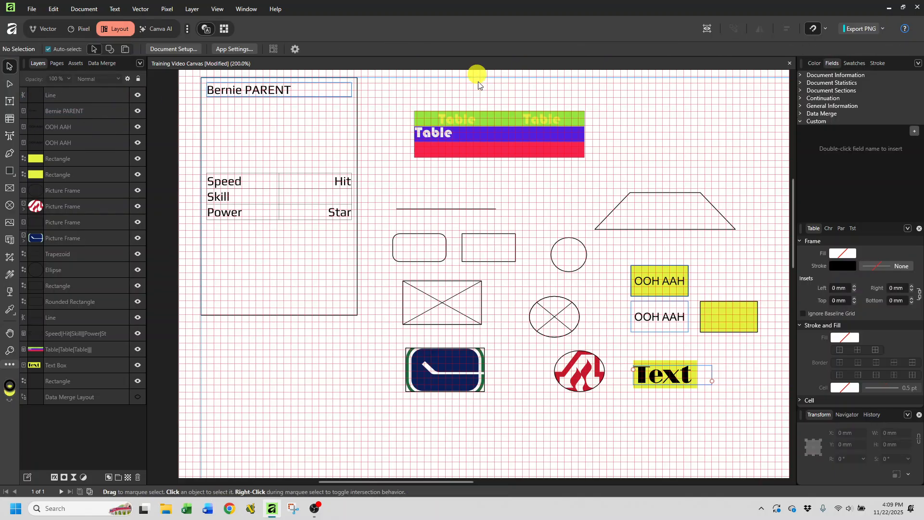
Set the stroke width of the line under the name to 2 pt.
left_click(277, 97)
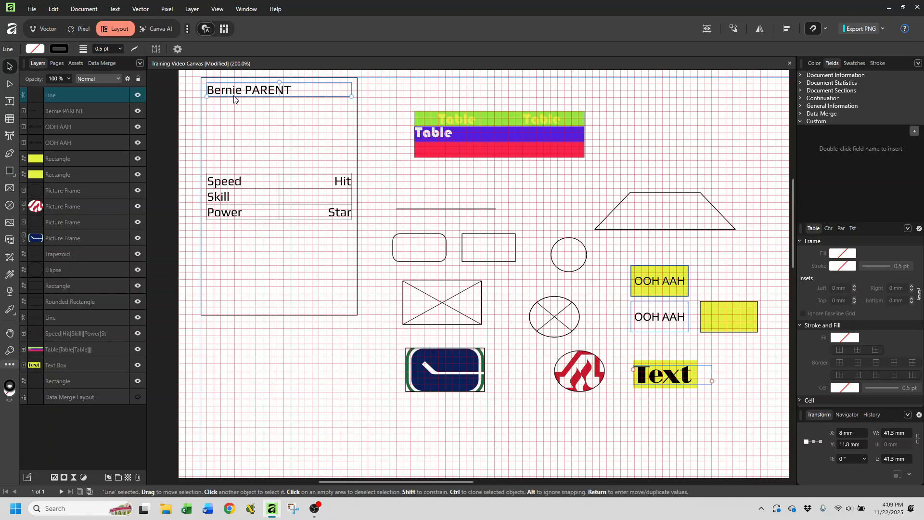
double_click(57, 95)
left_click(30, 100)
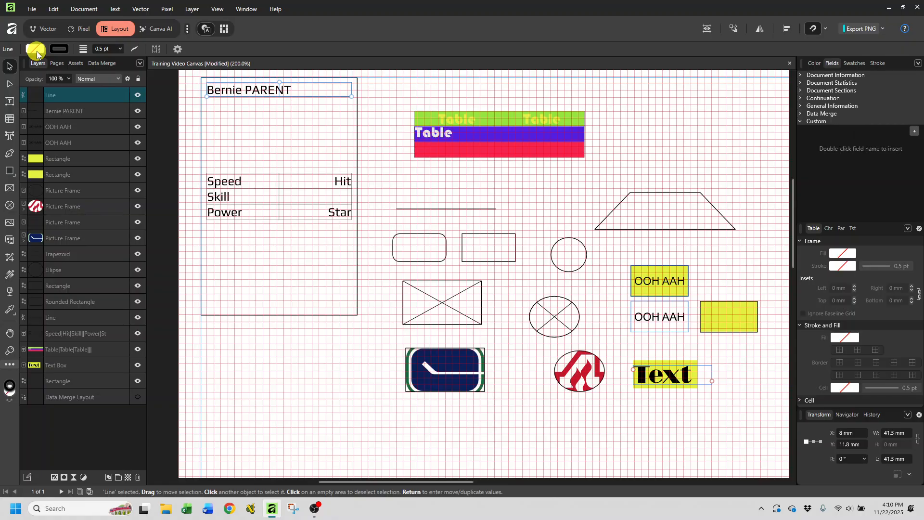
left_click(121, 50)
left_click(110, 53)
left_click(103, 50)
type("2")
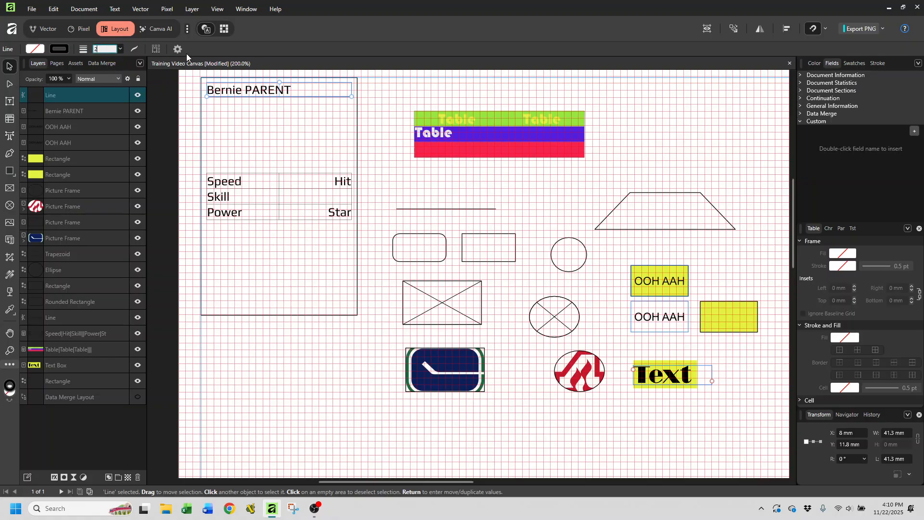
key("Return")
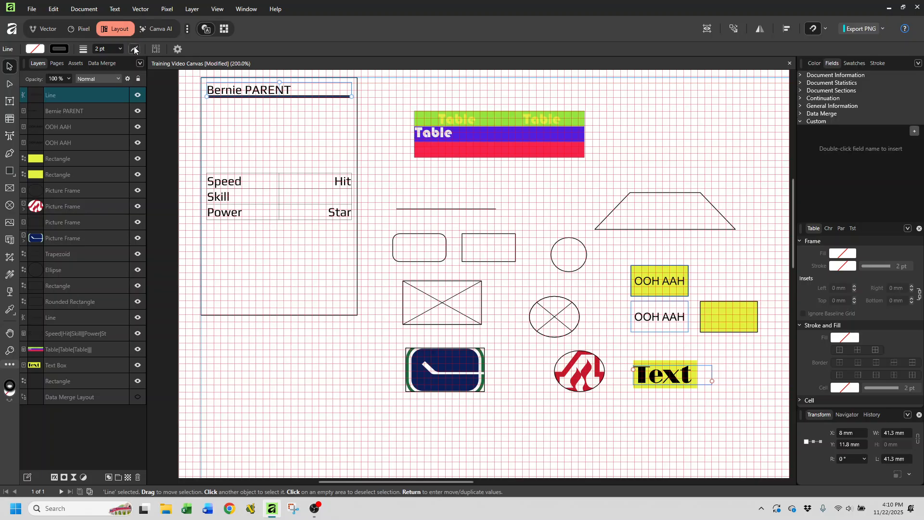
Change the stroke color of the line under the name to a golden orange.
left_click(59, 49)
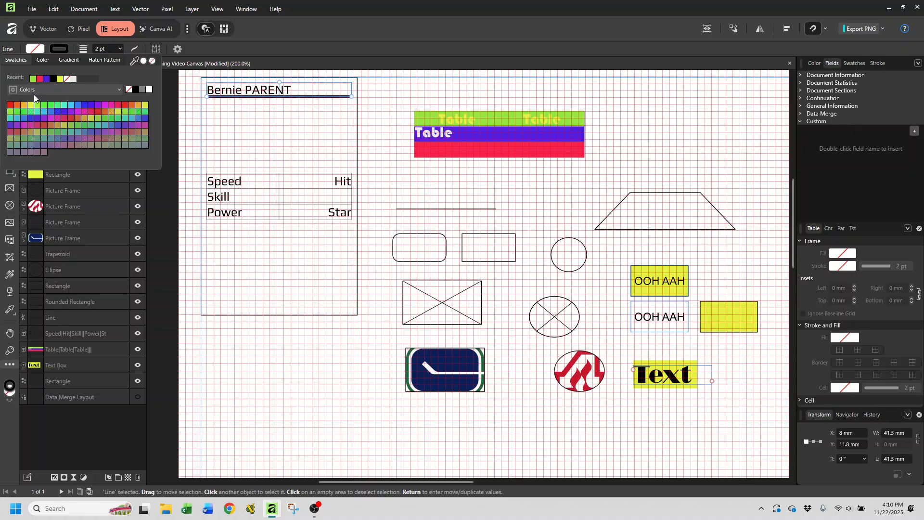
left_click(137, 105)
left_click(456, 84)
left_click(456, 85)
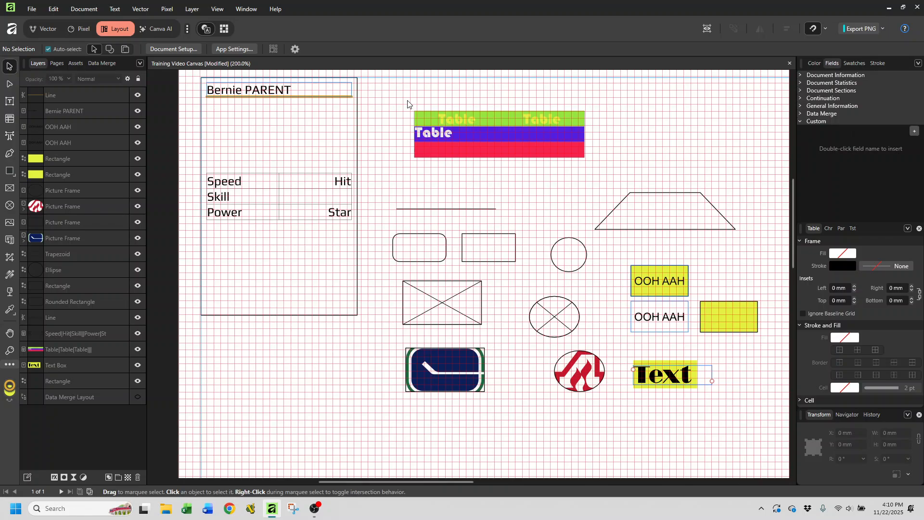
Duplicate the golden line under the name and move the copy straight up to the name frame's upper edge, at about Y 7.8 mm.
left_click(78, 98)
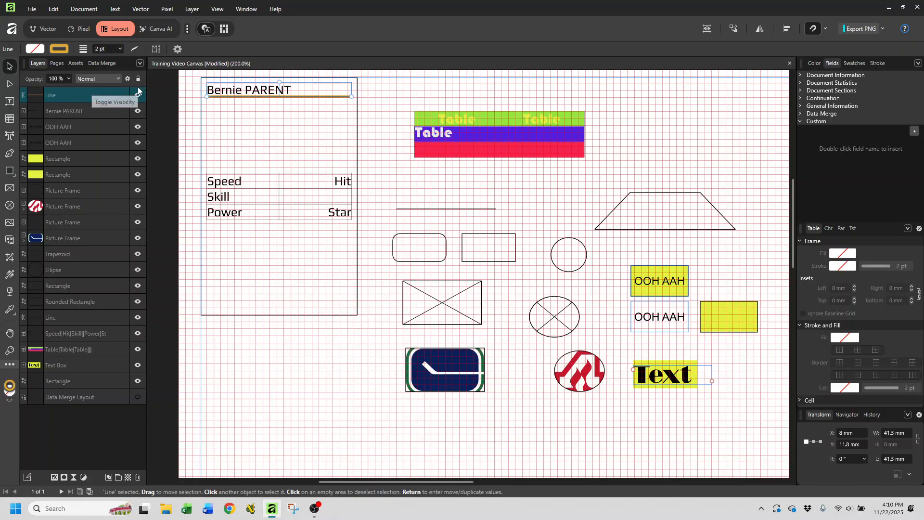
right_click(94, 94)
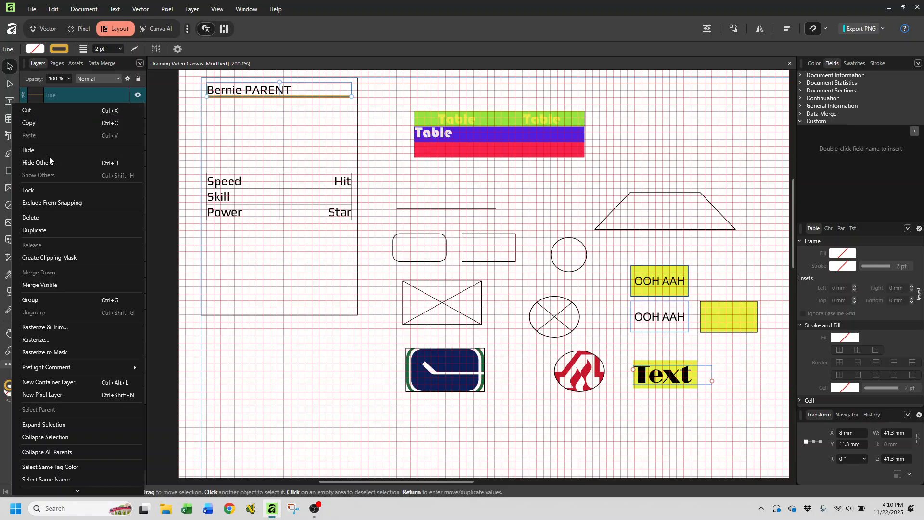
left_click(36, 229)
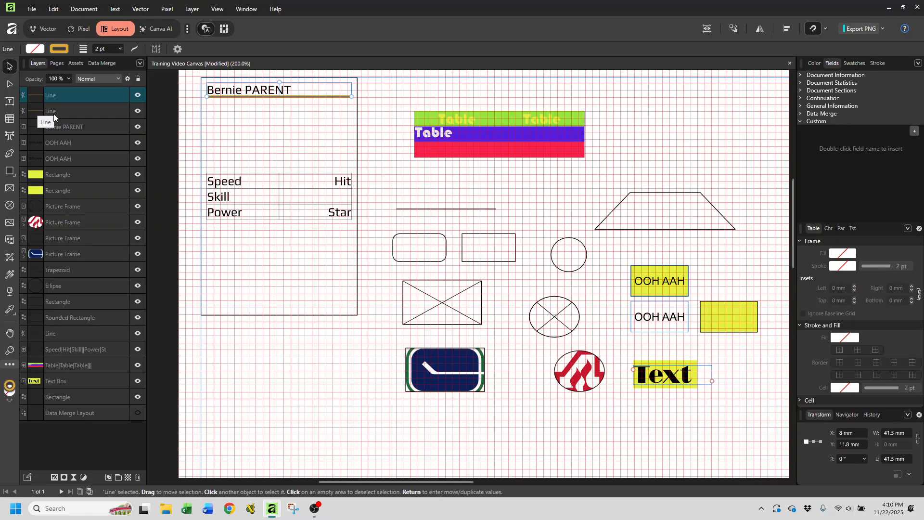
left_click(54, 112)
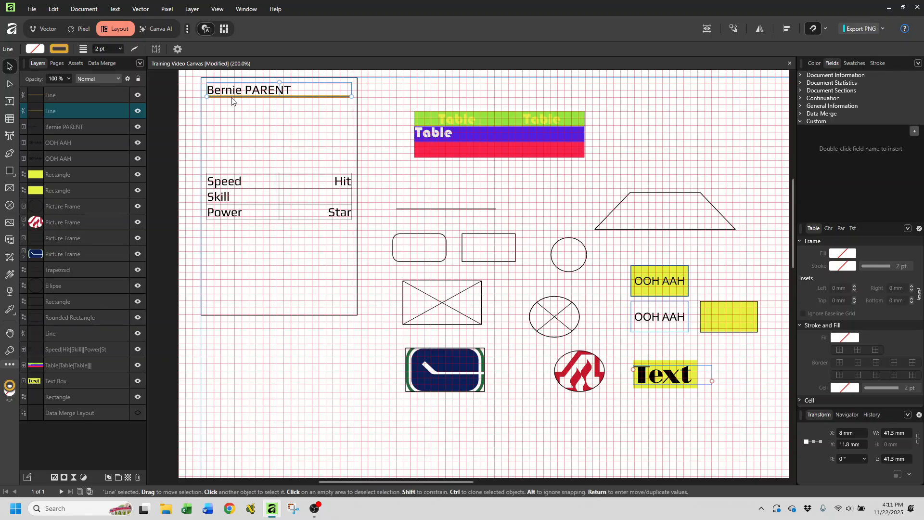
left_click(253, 100)
left_click_drag(253, 99, 285, 85)
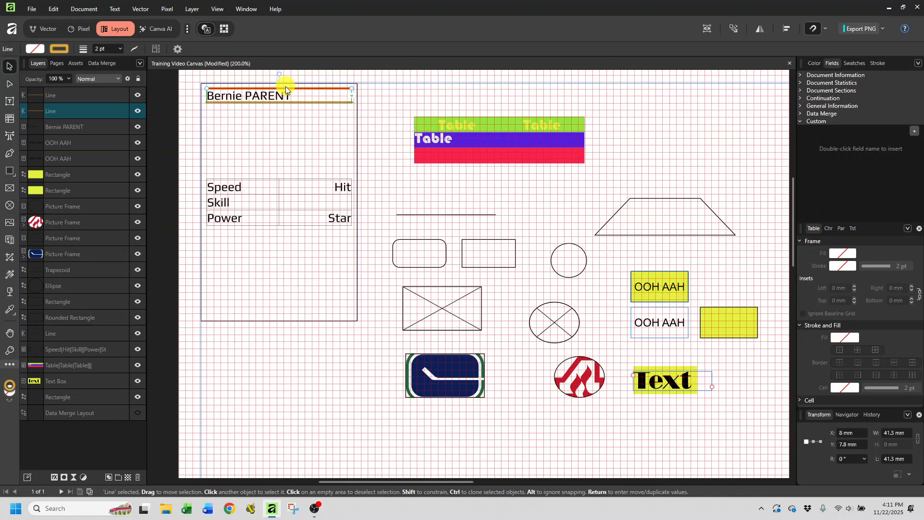
left_click(413, 108)
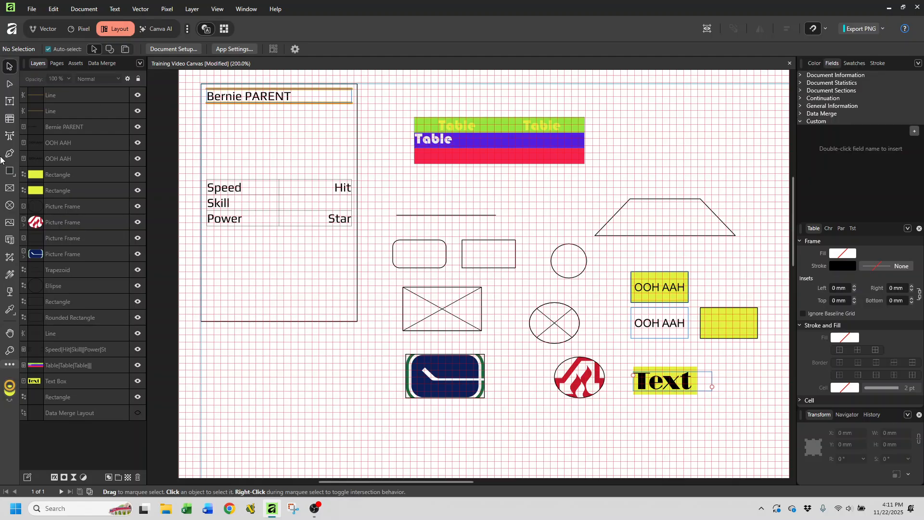
Draw a rounded rectangle about 41.3 × 4.9 mm a little below the name, matching the golden lines' width.
left_click(8, 172)
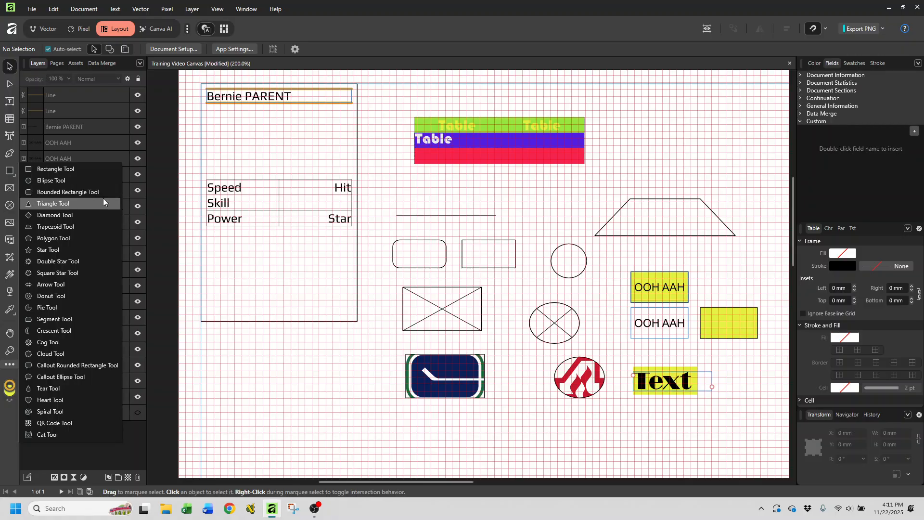
left_click(414, 265)
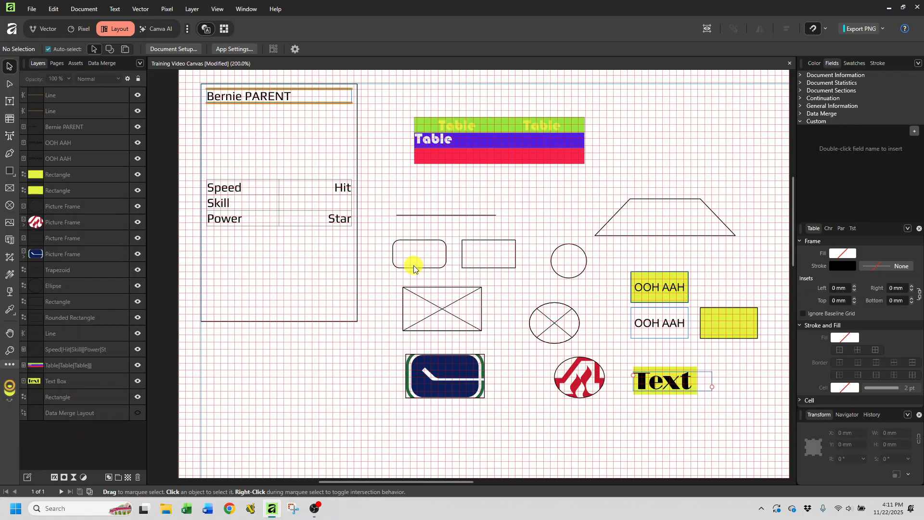
mouse_move(418, 242)
left_mouse_down()
mouse_move(408, 257)
mouse_move(418, 225)
mouse_move(412, 243)
left_mouse_up()
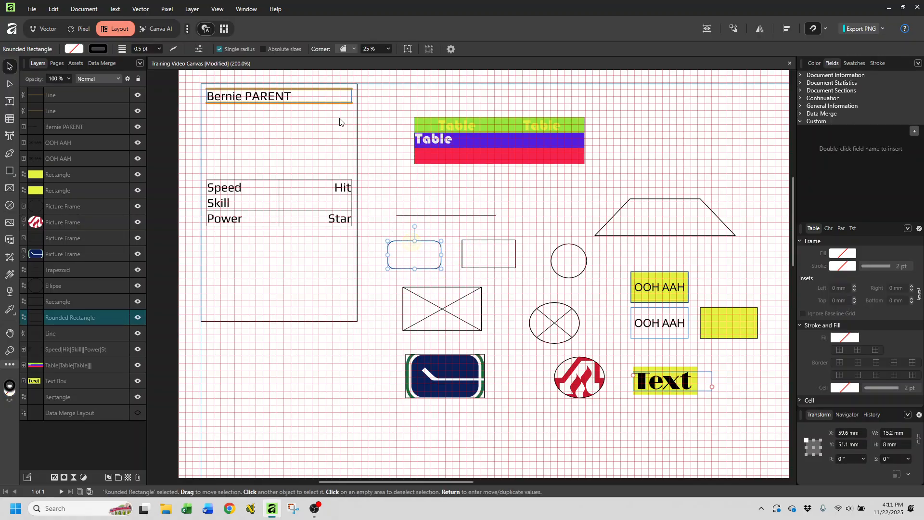
left_click(8, 174)
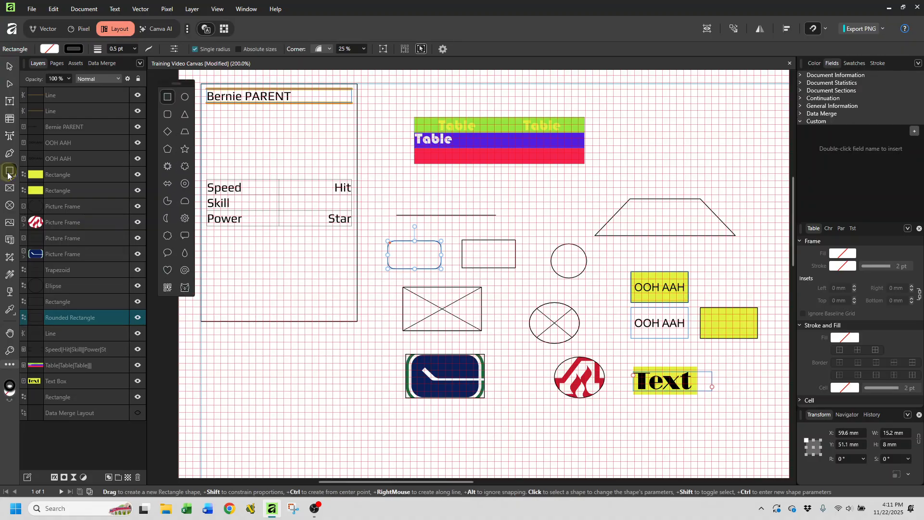
left_click(166, 114)
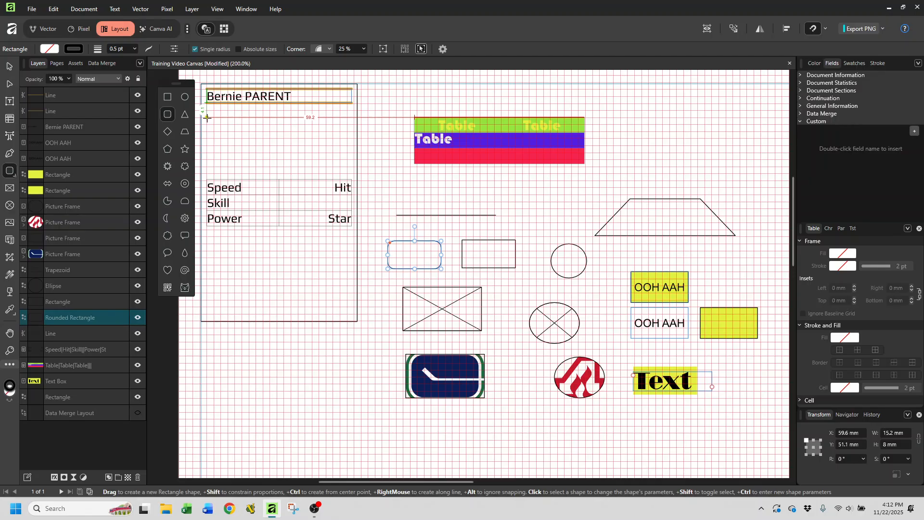
left_click_drag(206, 117, 347, 134)
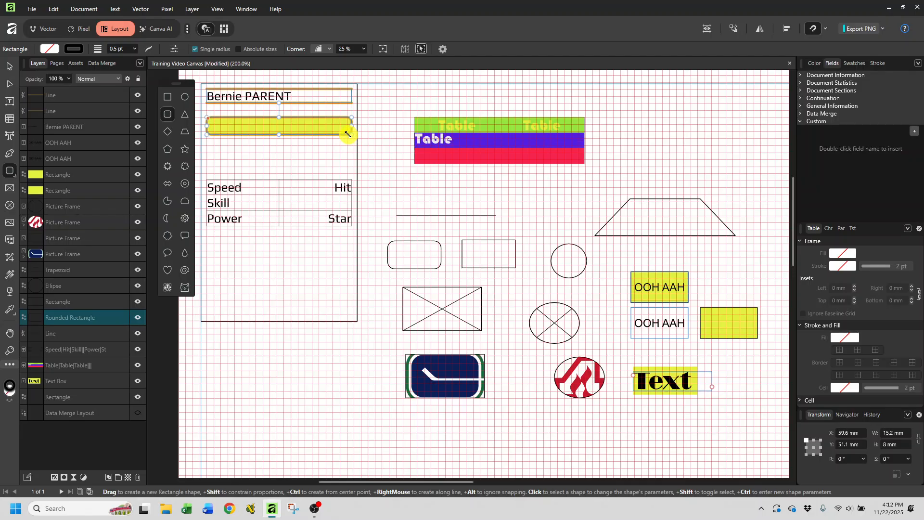
Set the new rounded rectangle's stroke width to 0.5 pt and its stroke color to black.
left_click(116, 51)
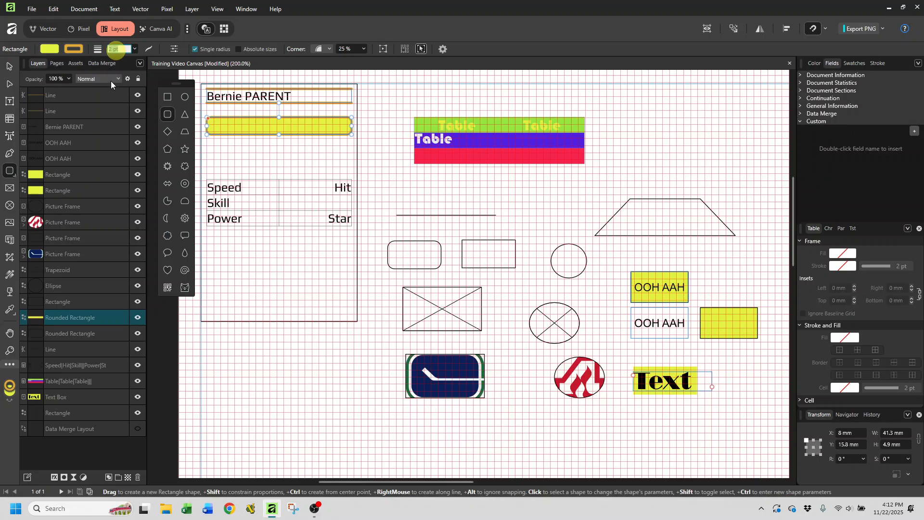
type(".5")
key("Return")
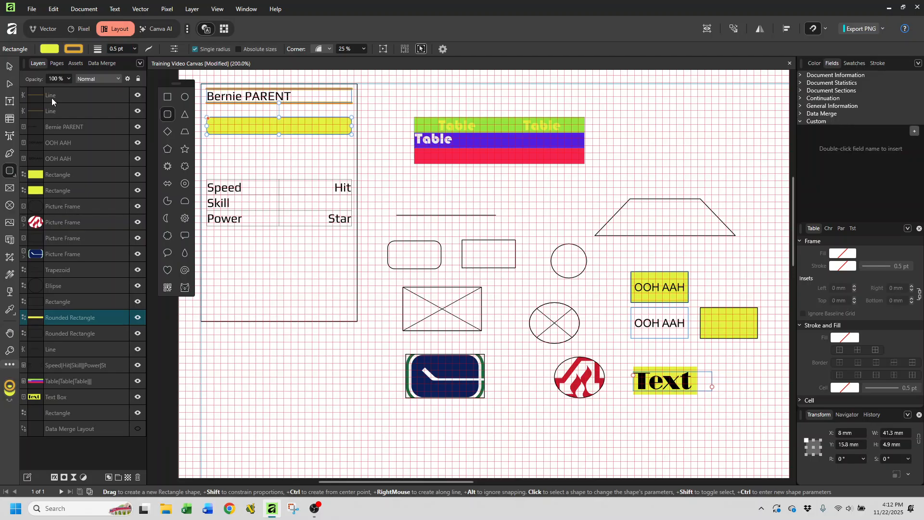
left_click(74, 50)
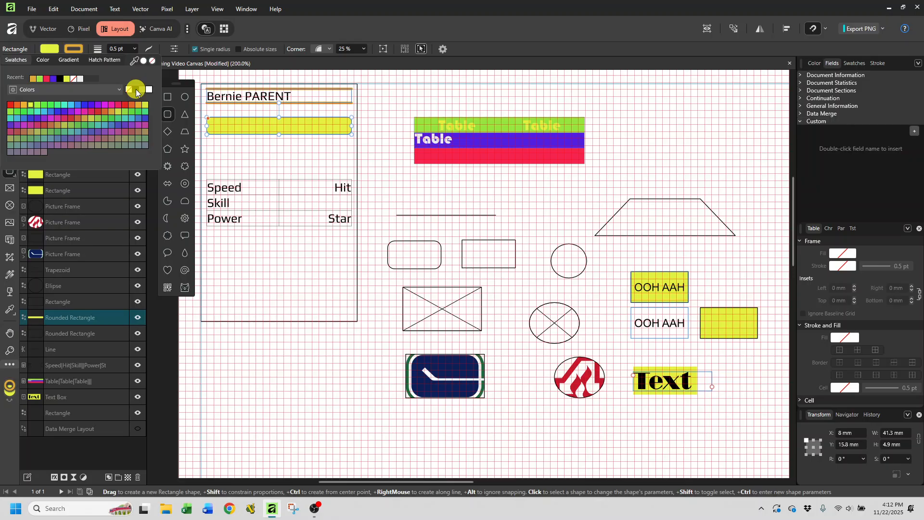
left_click(136, 91)
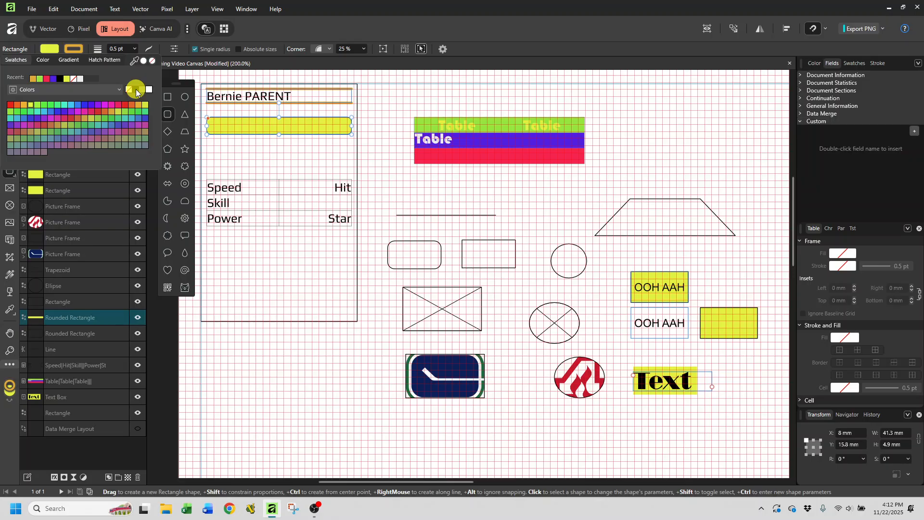
Remove the yellow fill from the new rounded rectangle, leaving it with no fill.
left_click(42, 49)
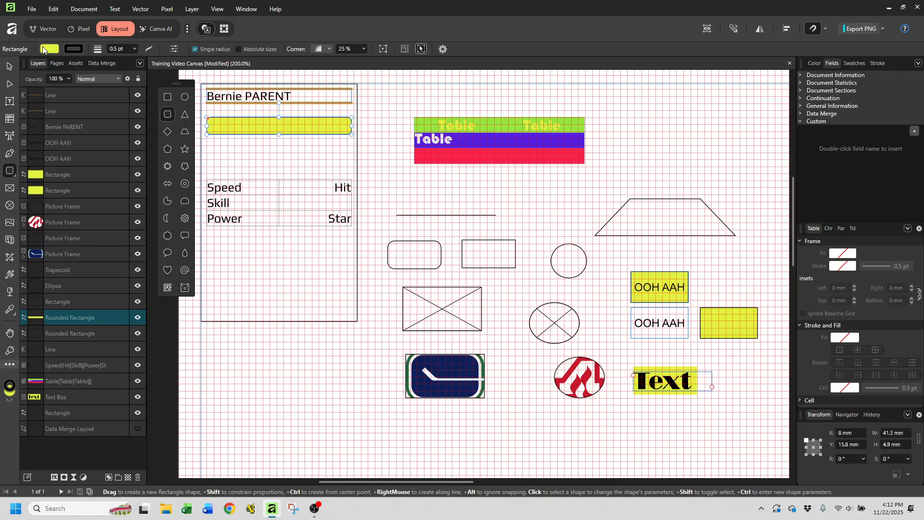
left_click(43, 50)
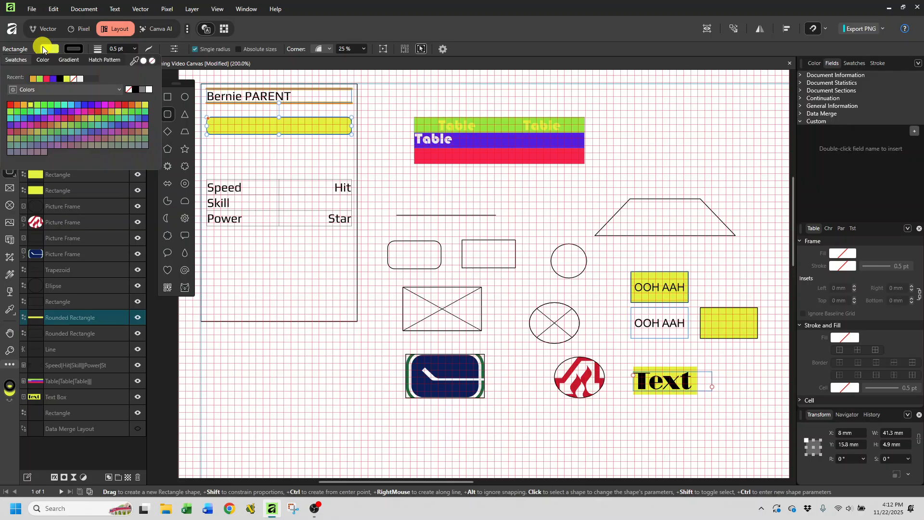
left_click(73, 79)
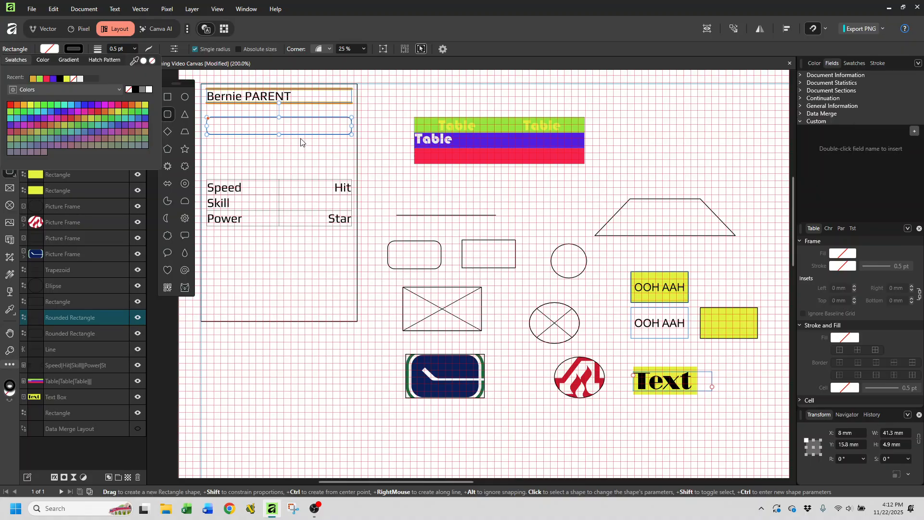
left_click(377, 94)
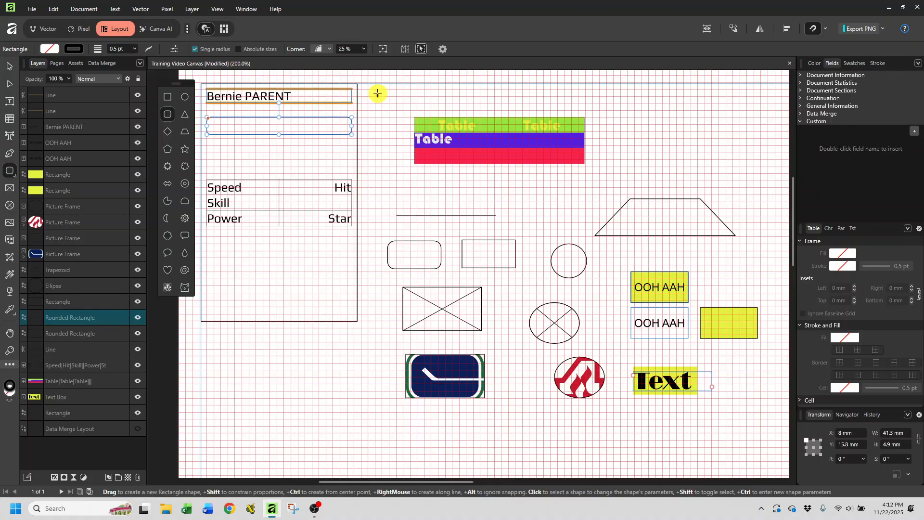
left_click(376, 94)
Move the rounded rectangle up over the name and fit it to the name frame, about 41.3 × 4 mm.
left_click(10, 66)
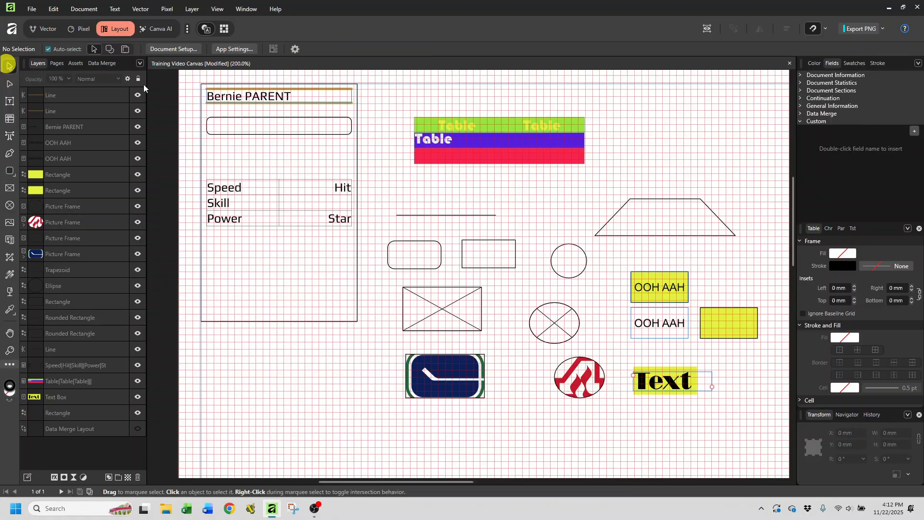
left_click(252, 129)
left_click_drag(252, 129, 278, 103)
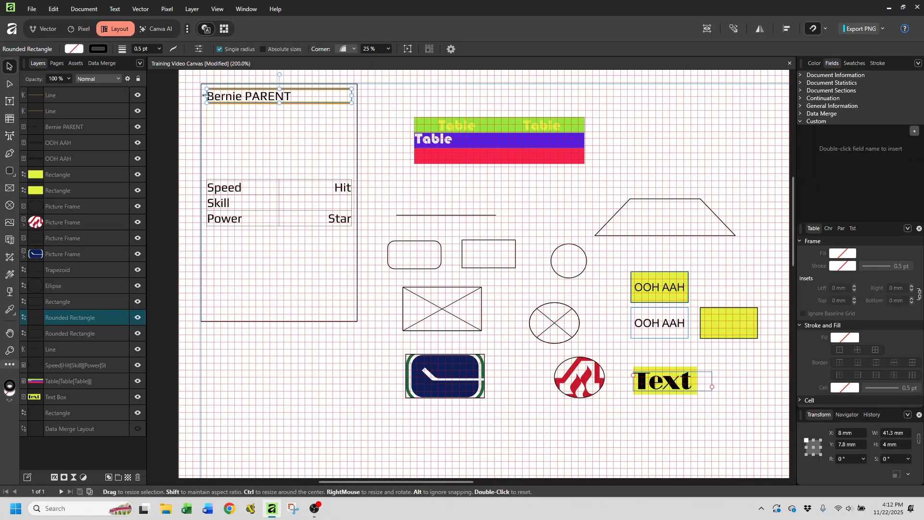
left_click_drag(203, 96, 204, 96)
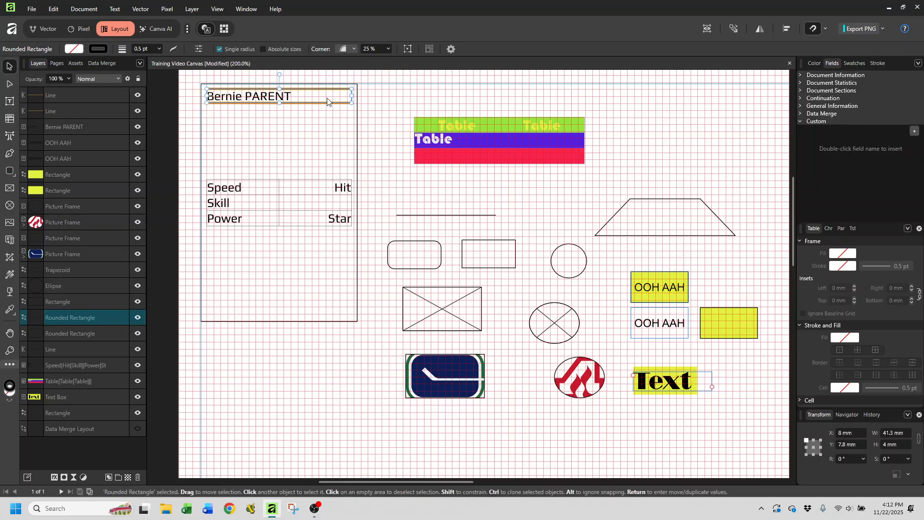
left_click_drag(353, 96, 355, 94)
left_click(411, 94)
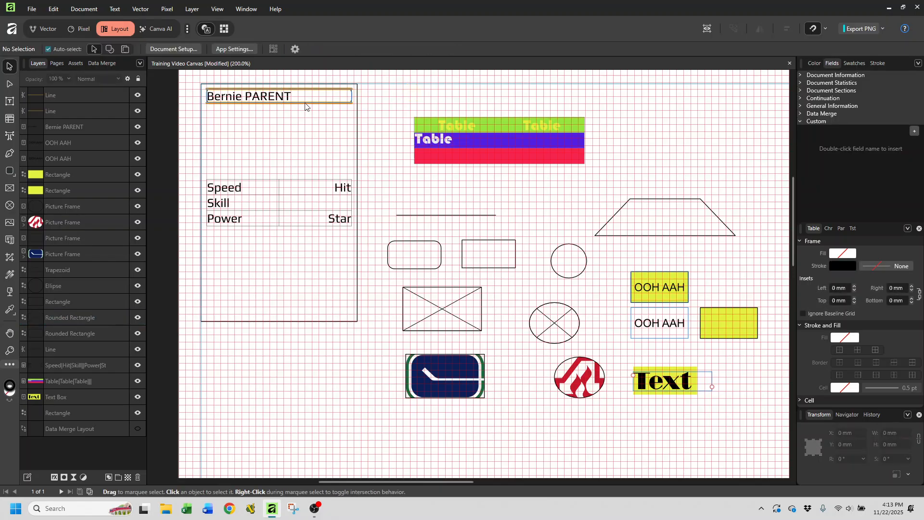
Select the rounded rectangle around the name and reduce its height to 3.8 mm, then to 3.5 mm.
left_click(69, 128)
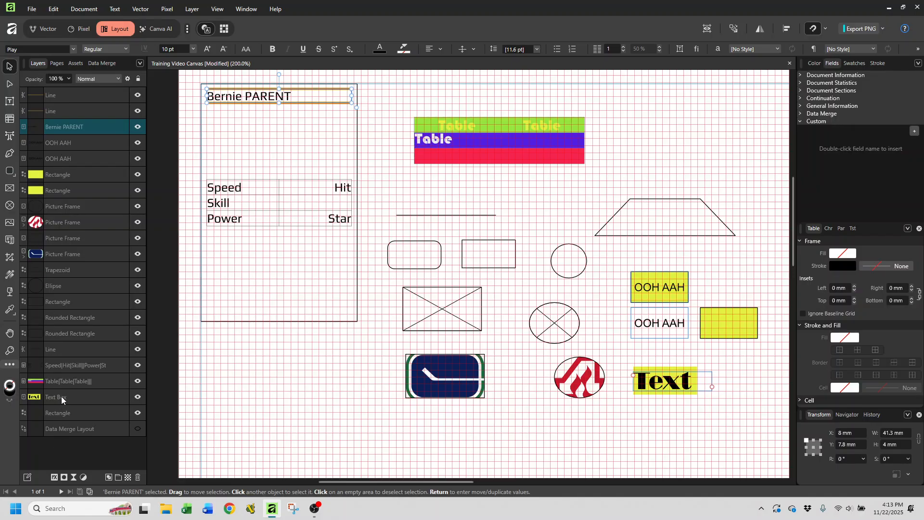
left_click(71, 319)
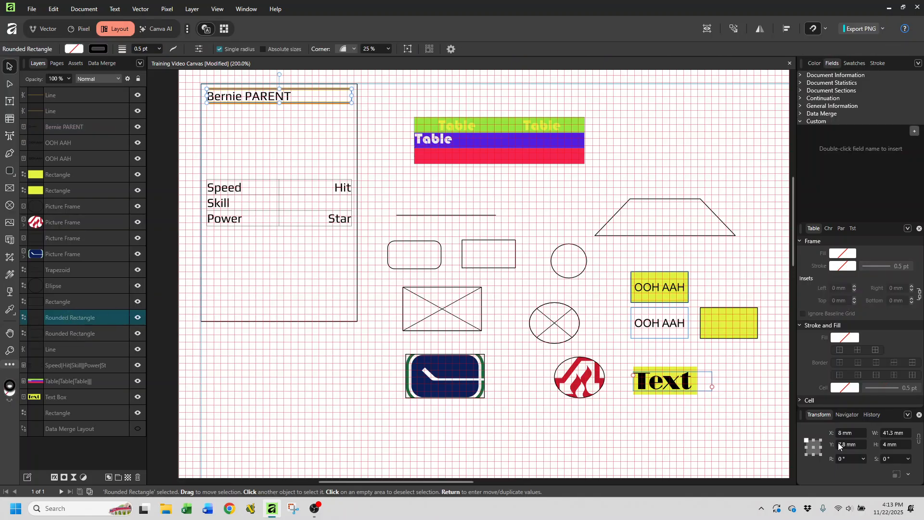
left_click(895, 445)
type("3.8")
key("Return")
left_click(901, 450)
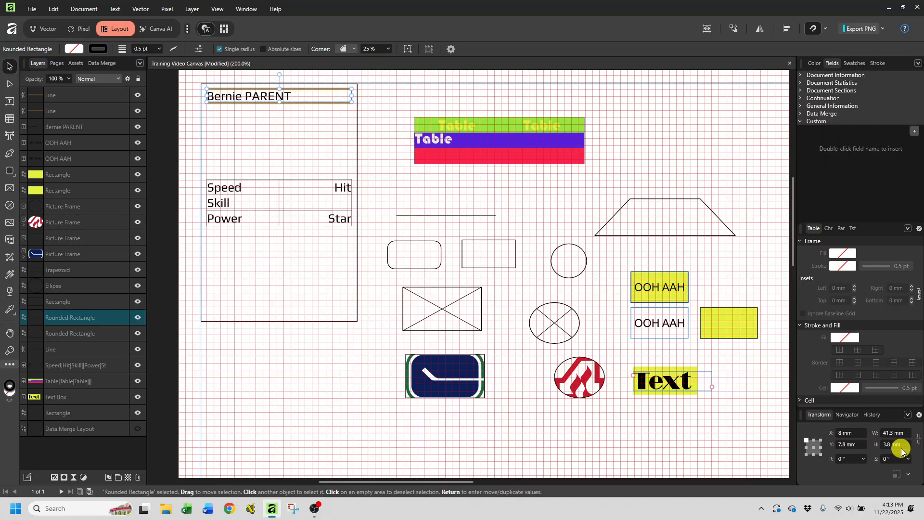
type("3.5")
key("Return")
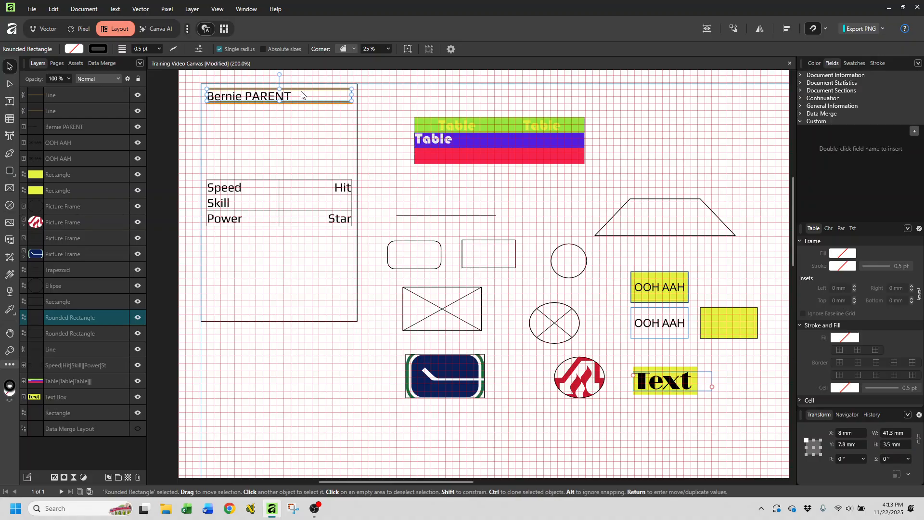
Set the rounded rectangle's height to 3 mm and move it down between the two golden lines, to about Y 8.3 mm.
left_click_drag(280, 89, 282, 95)
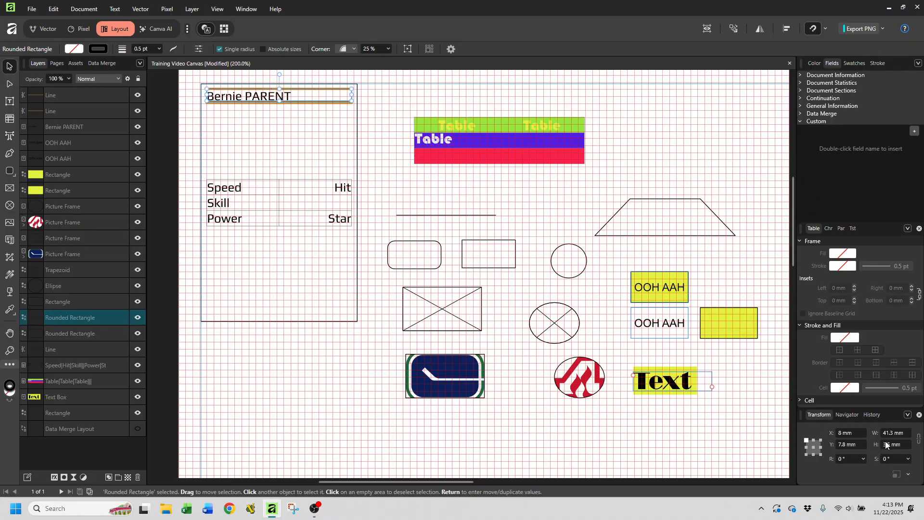
type("3")
key("Return")
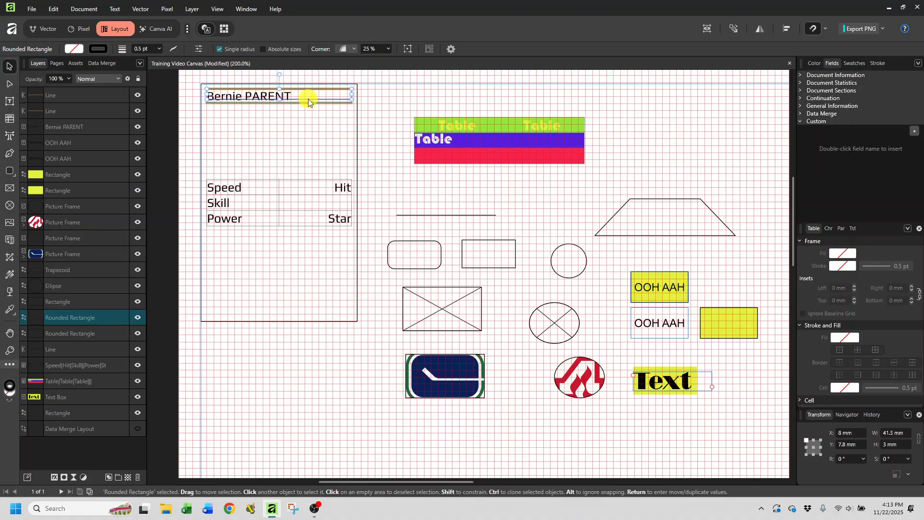
left_click_drag(308, 99, 307, 101)
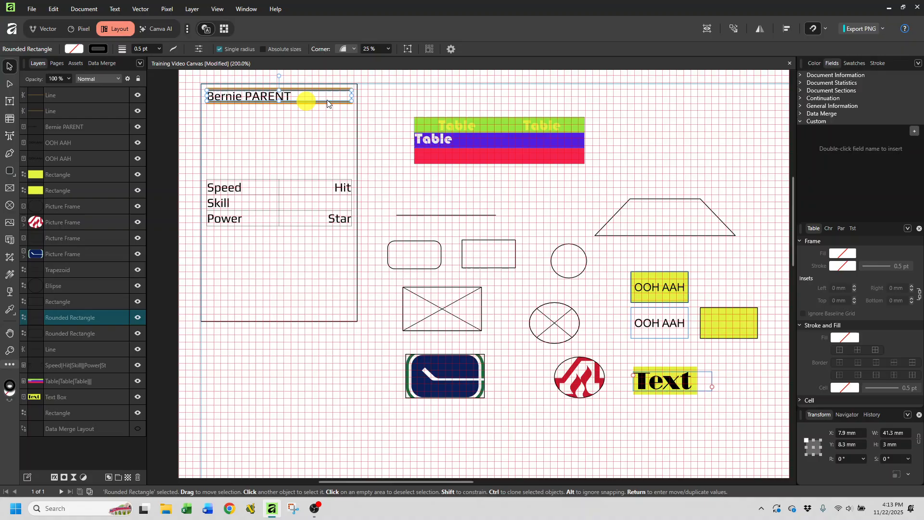
left_click(438, 109)
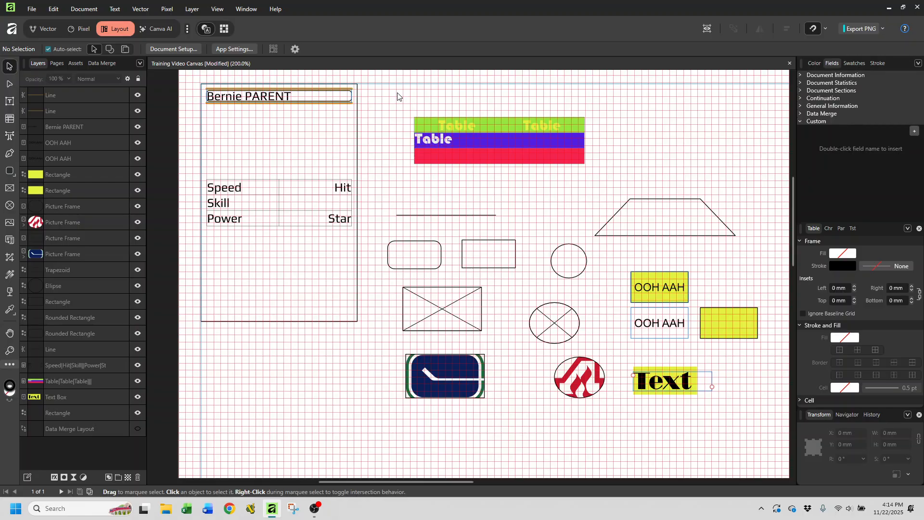
Draw an ellipse to the right of the coloured table and shrink it to about 11.2 × 5.9 mm.
left_click(11, 173)
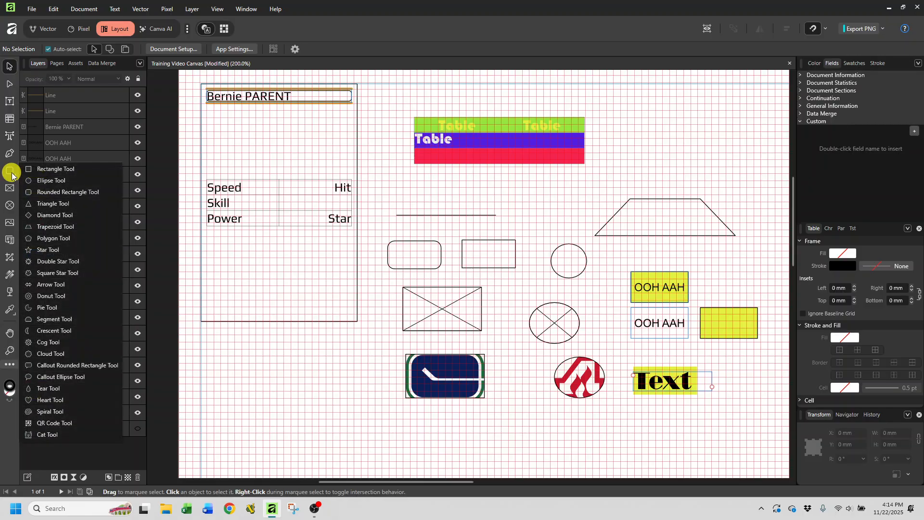
left_click(552, 260)
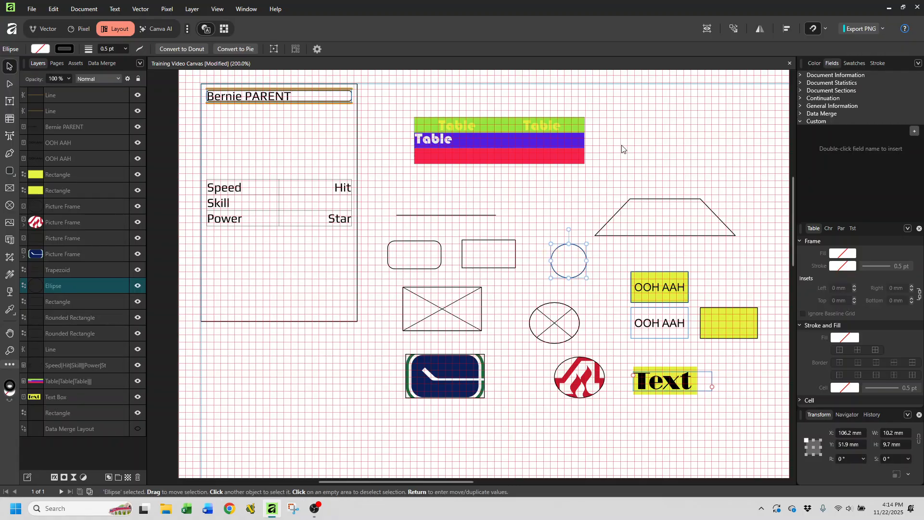
left_click(10, 171)
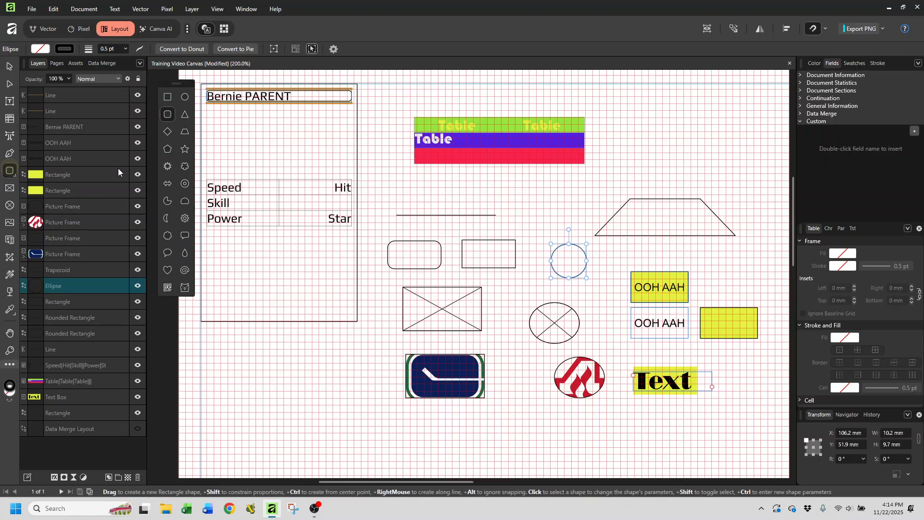
left_click(184, 99)
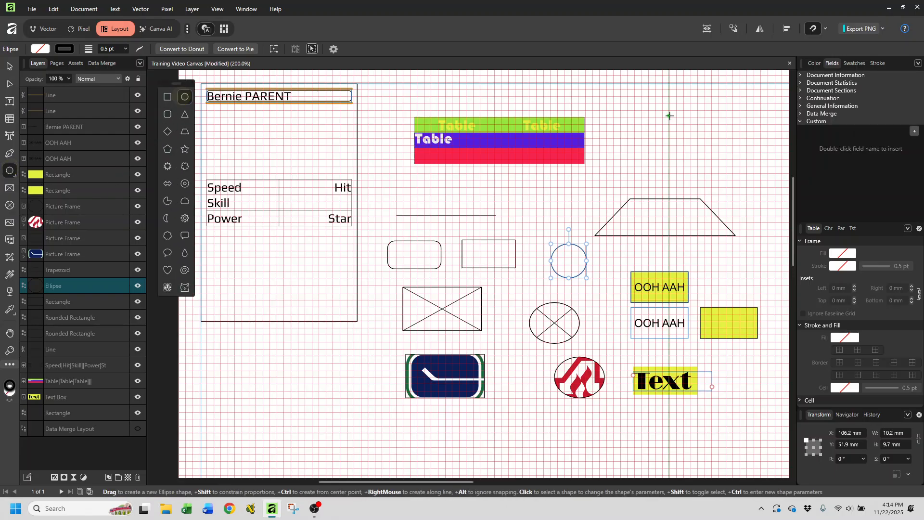
left_click_drag(666, 114, 638, 149)
left_click_drag(730, 147, 765, 152)
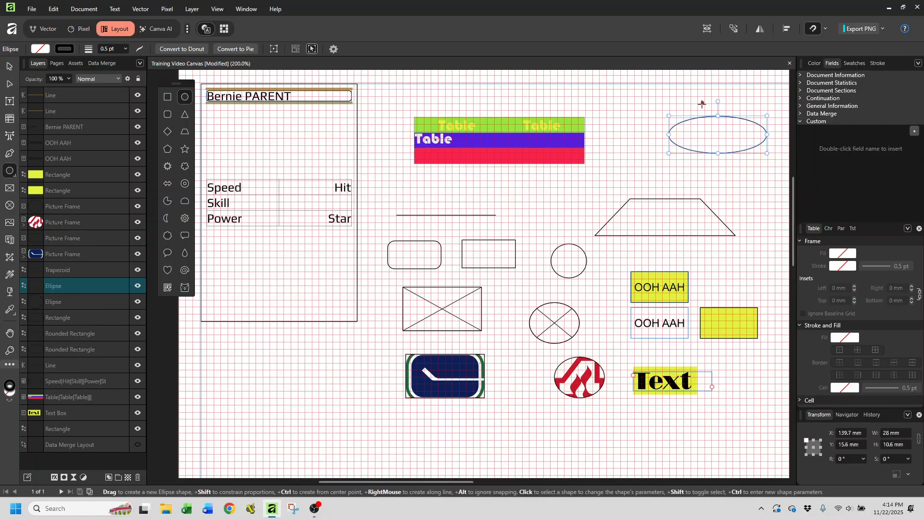
left_click_drag(718, 115, 717, 132)
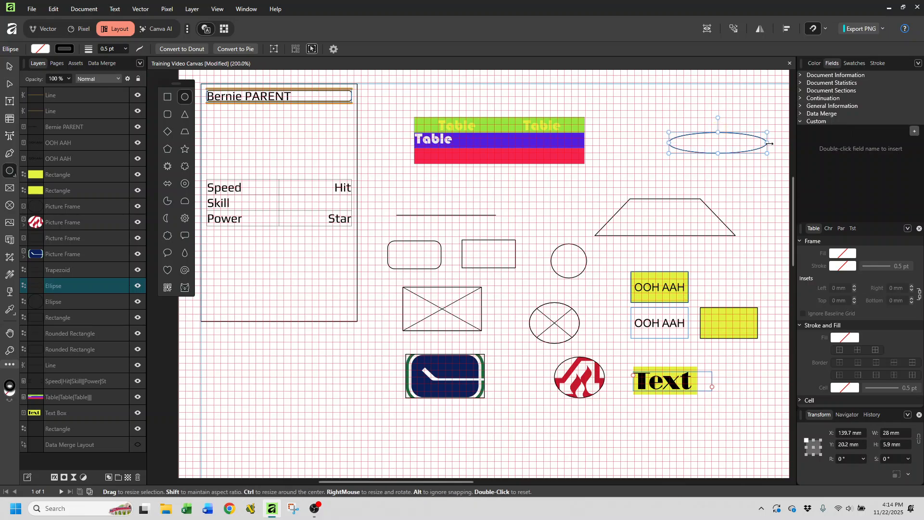
left_click_drag(770, 144, 708, 143)
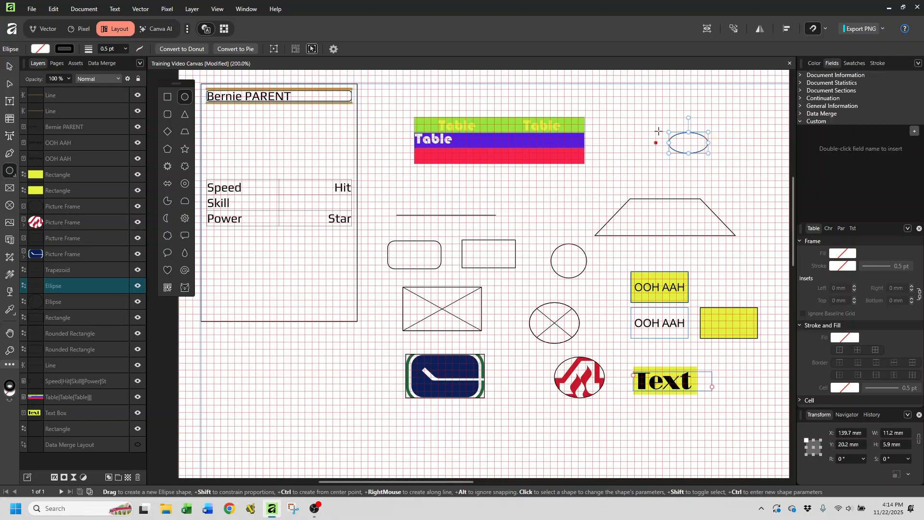
Make the new ellipse a circle by setting its width and height to 6 mm, and deselect it.
left_click(900, 432)
type("6")
key("Tab")
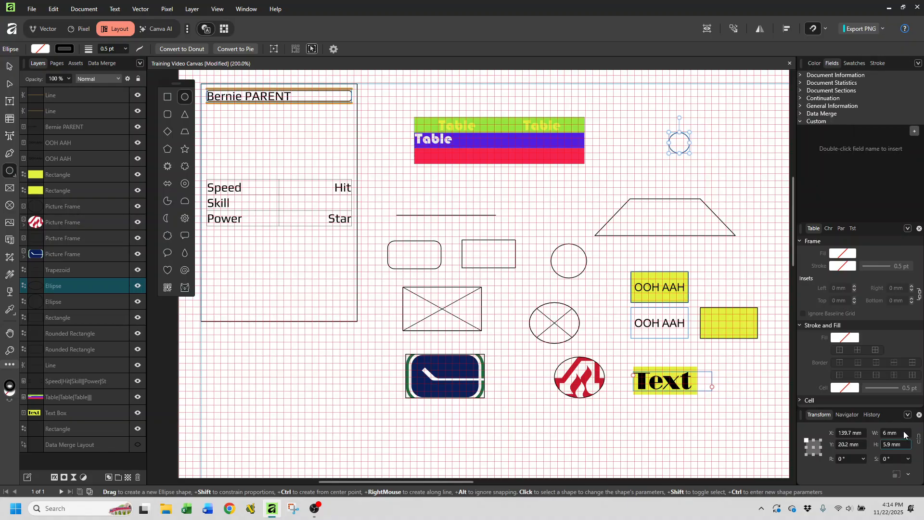
left_click(889, 443)
type("6")
key("Tab")
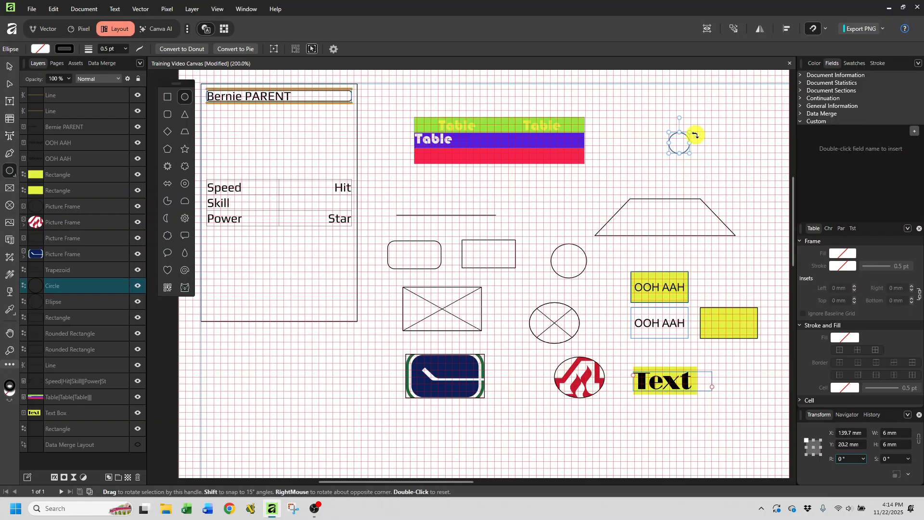
left_click(741, 145)
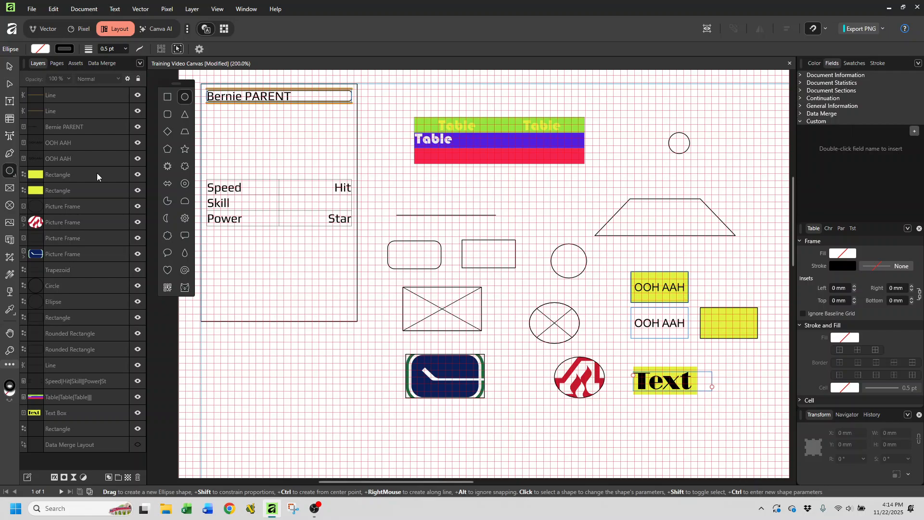
Draw a trapezoid about 40.9 × 10.4 mm below the card and spread its upper corner points to 11% and 89%.
left_click(186, 131)
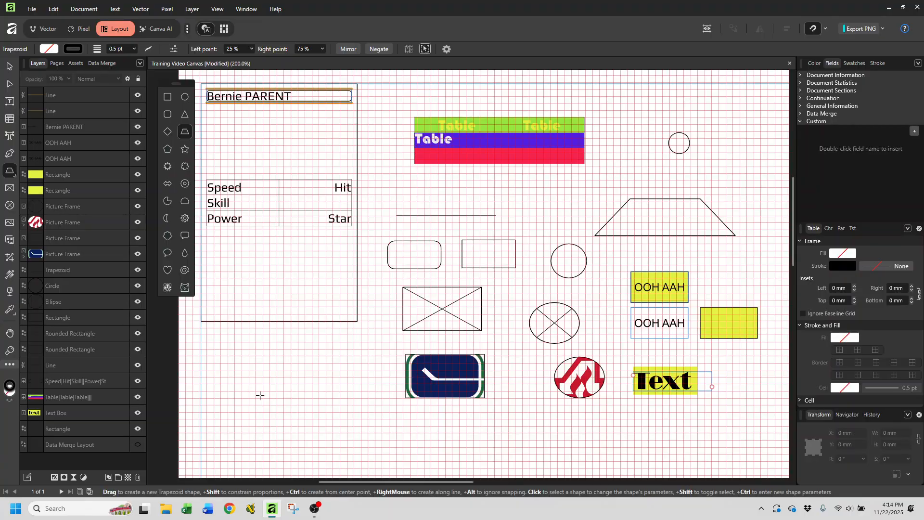
left_click_drag(242, 383, 385, 418)
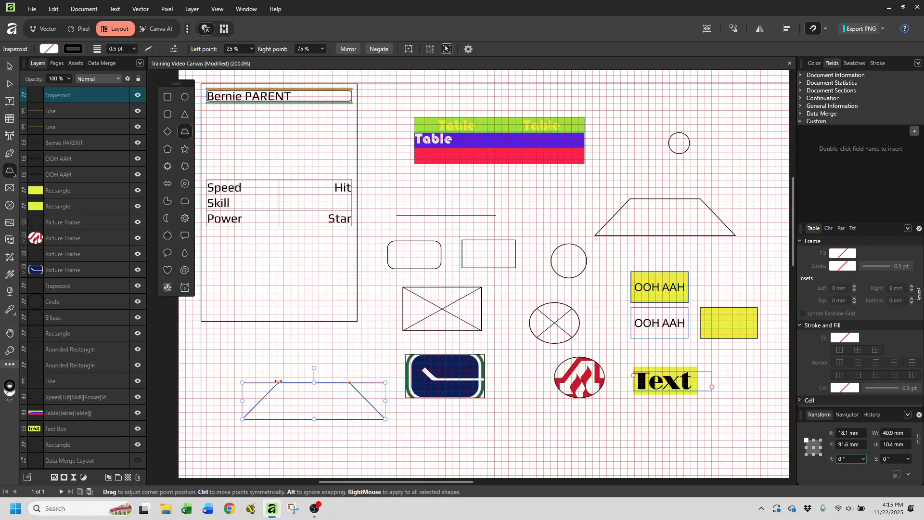
left_click_drag(278, 382, 280, 389)
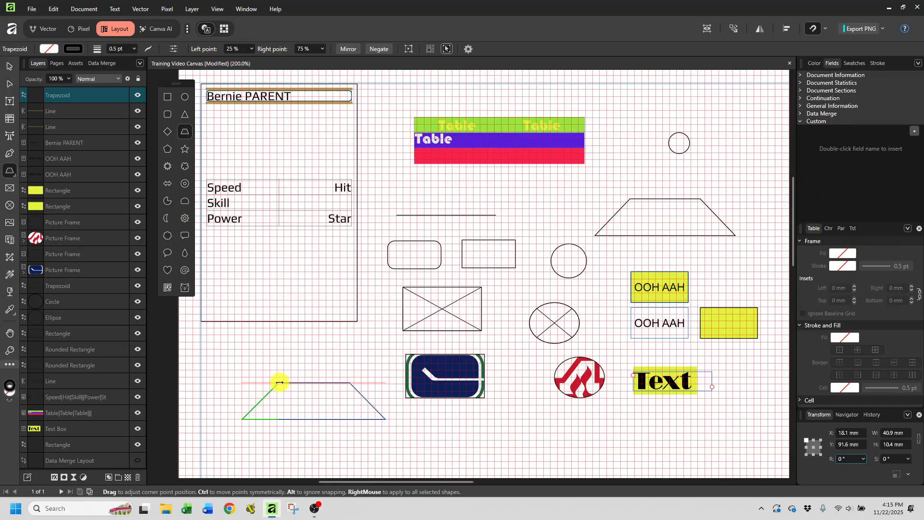
left_click_drag(280, 382, 259, 383)
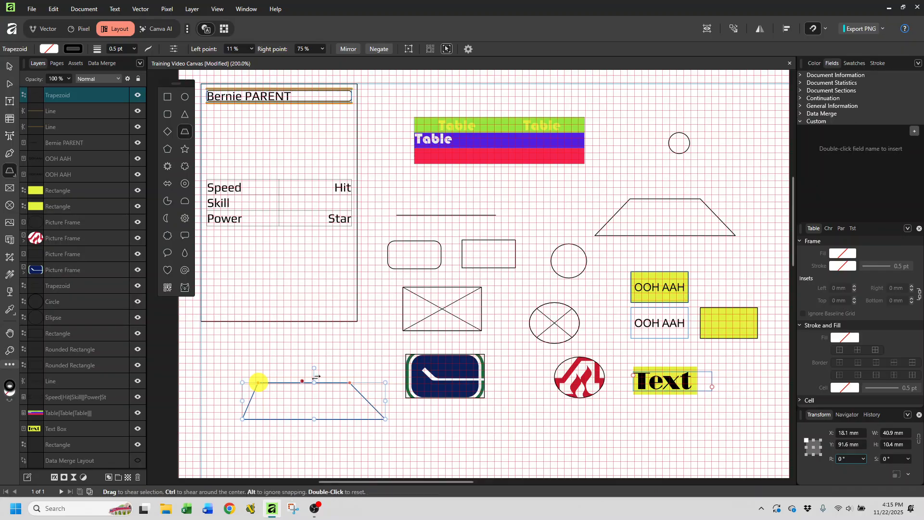
left_click_drag(350, 383, 370, 383)
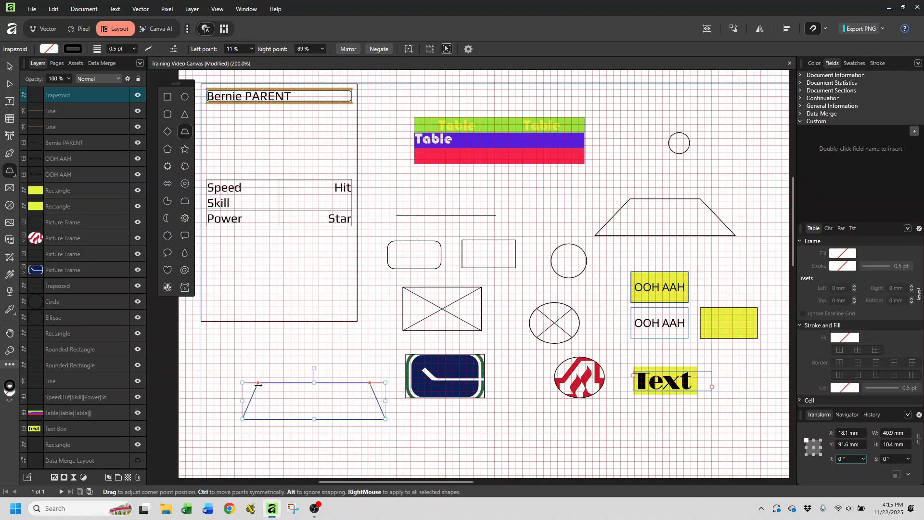
Shift the trapezoid's upper corner points to 0% and 58% and set its height to 4 mm.
left_click_drag(258, 384, 240, 389)
left_click_drag(370, 383, 325, 393)
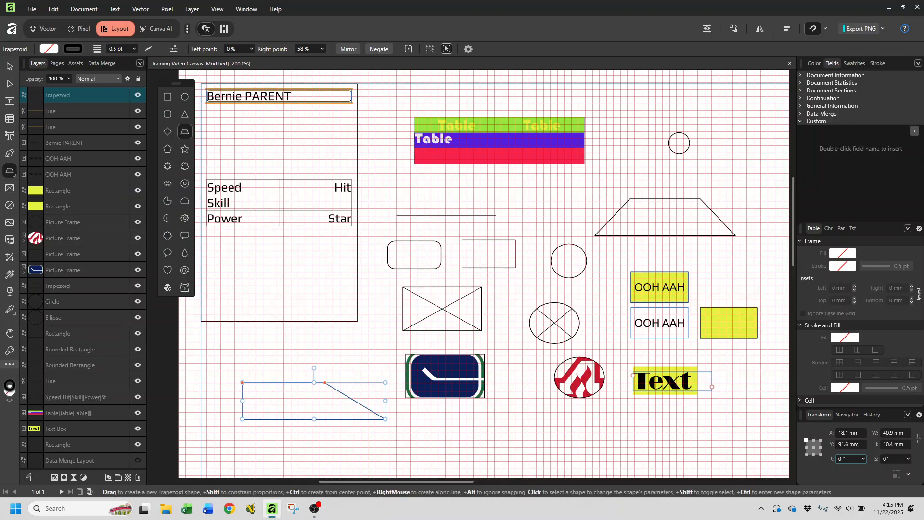
left_click(890, 443)
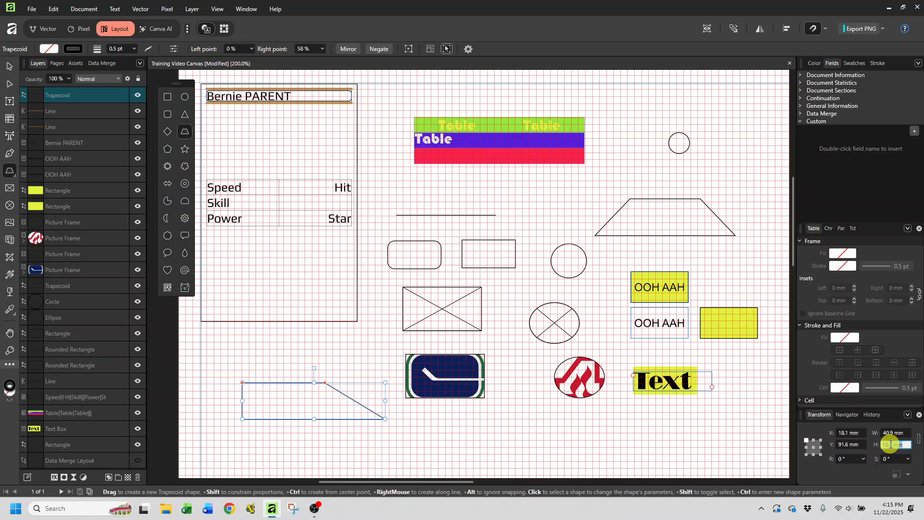
type("4")
key("Return")
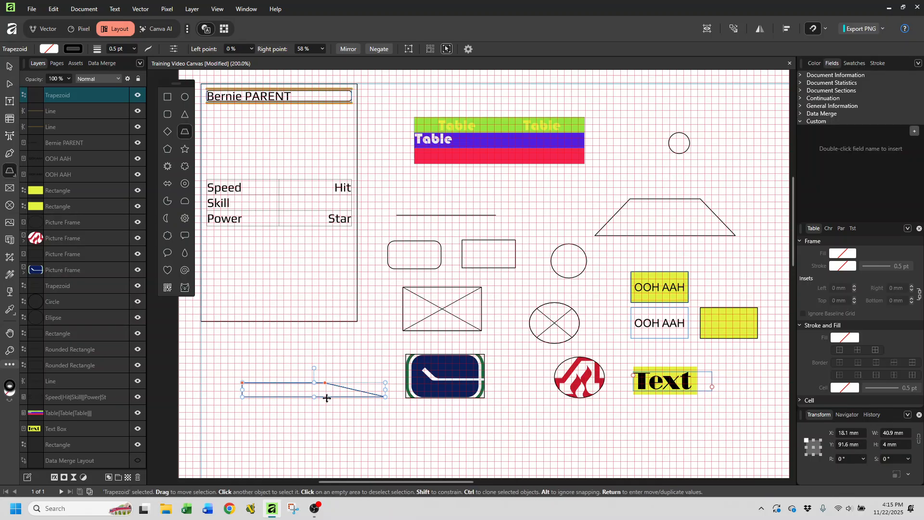
Move the trapezoid into the bottom of the card, to about X 7.9 mm, Y 68.1 mm, and deselect it.
left_click(8, 66)
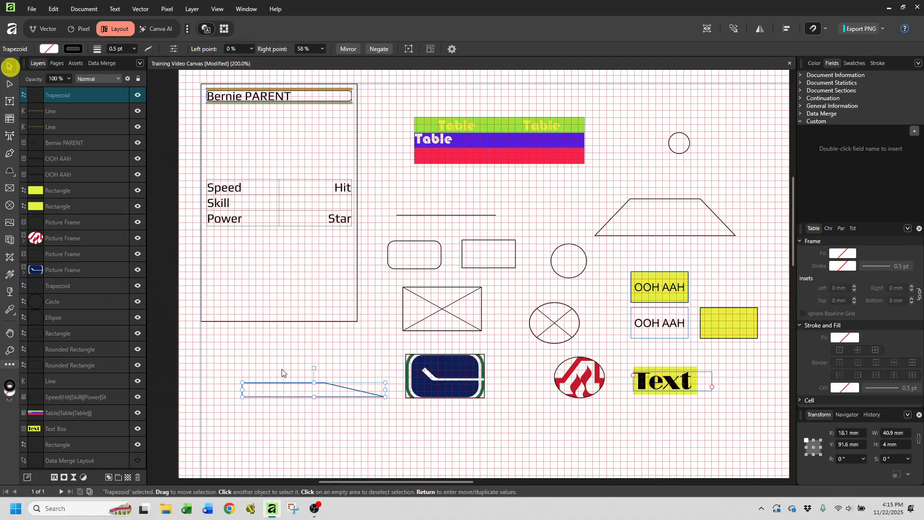
left_click_drag(297, 398, 264, 313)
left_click(368, 385)
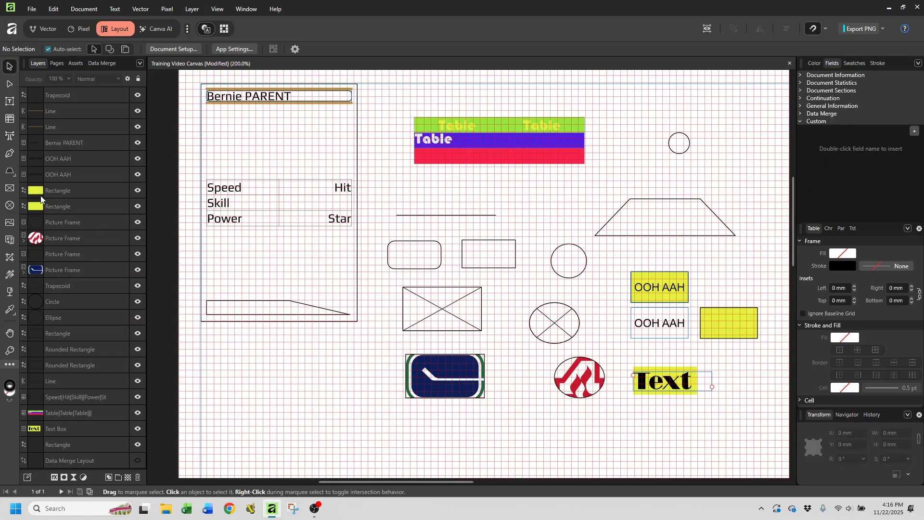
Draw an elliptical picture frame about 17 × 9.4 mm below the card.
left_click(10, 189)
left_click(10, 204)
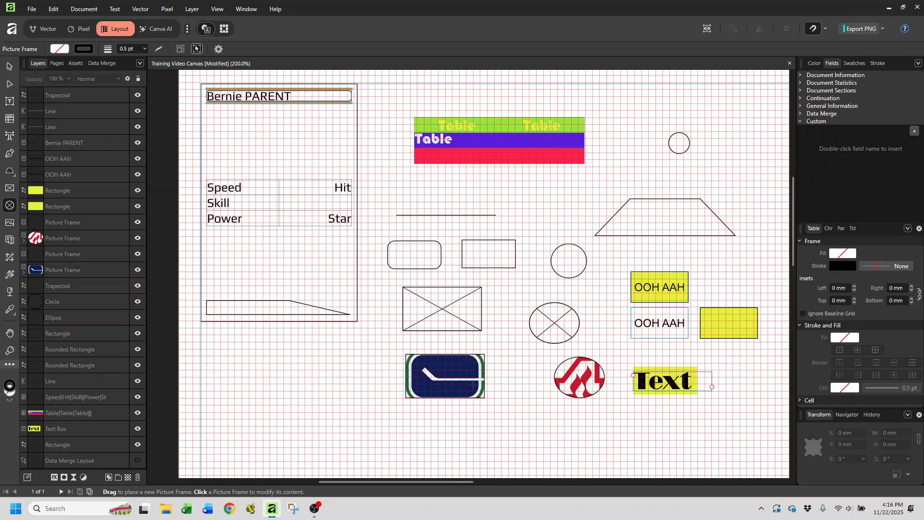
left_click(461, 365)
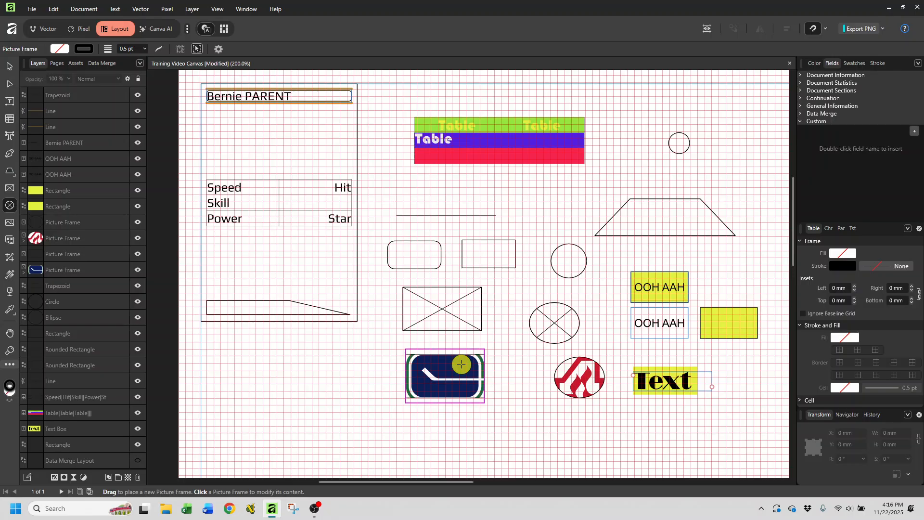
left_click(586, 379)
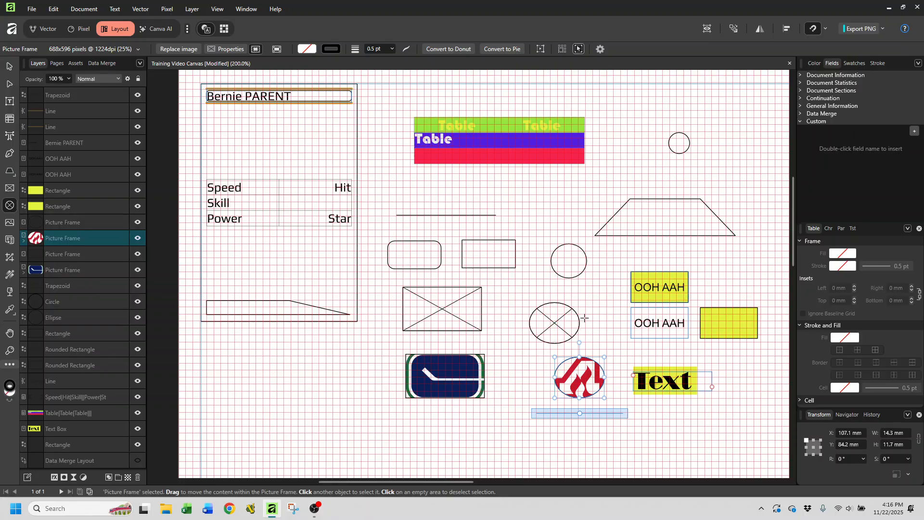
left_click(552, 322)
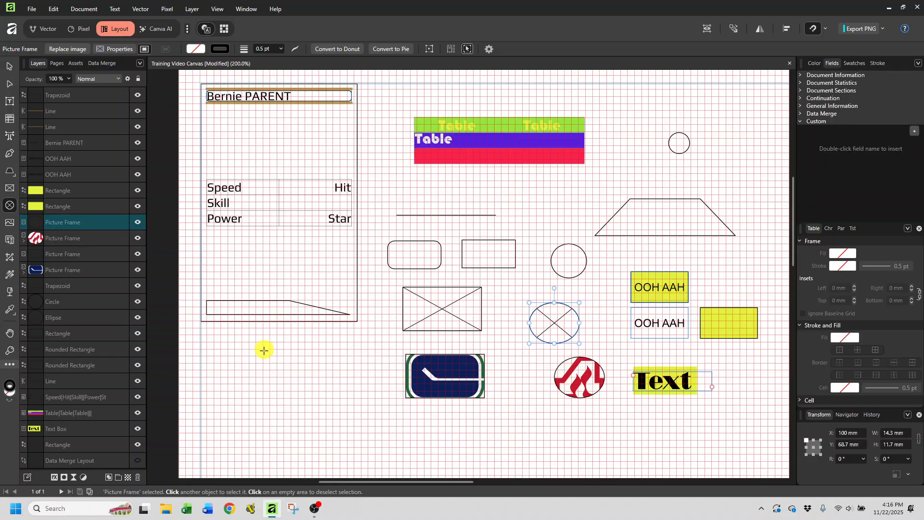
left_click_drag(265, 344, 322, 375)
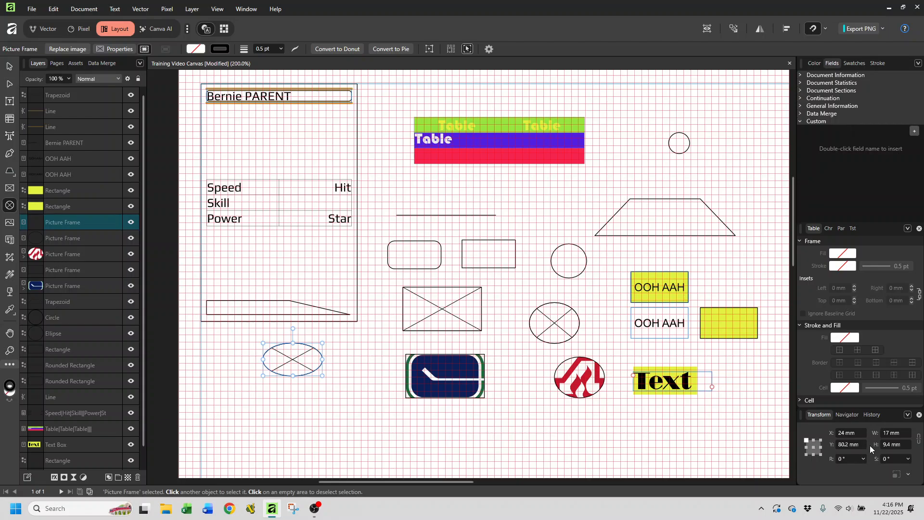
Set the new elliptical picture frame's width and height to 12 mm each.
left_click(886, 433)
type("12")
key("Tab")
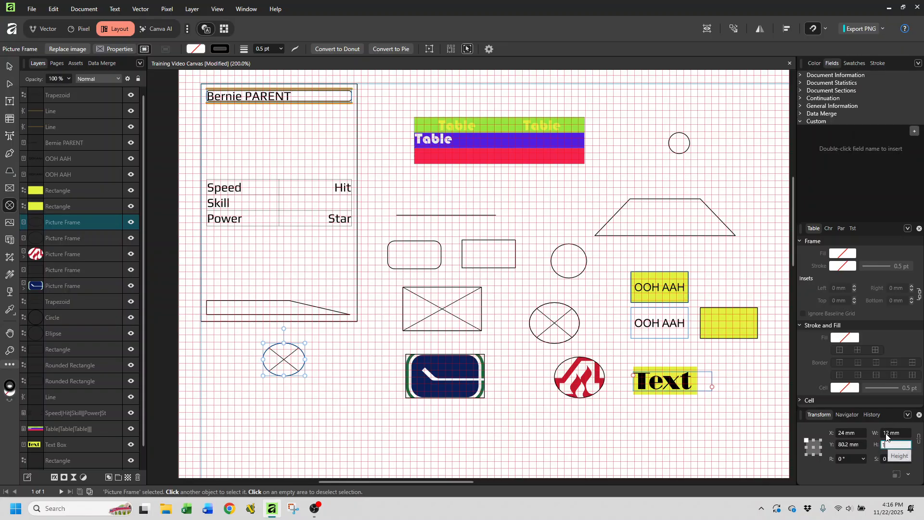
type("12")
key("Tab")
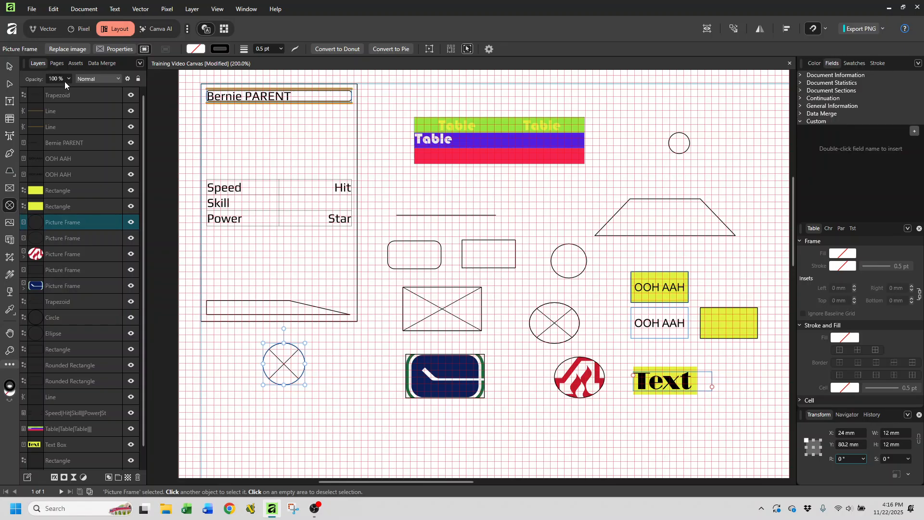
Move the trapezoid out of the card to the empty area below the logos and delete it.
left_click(63, 96)
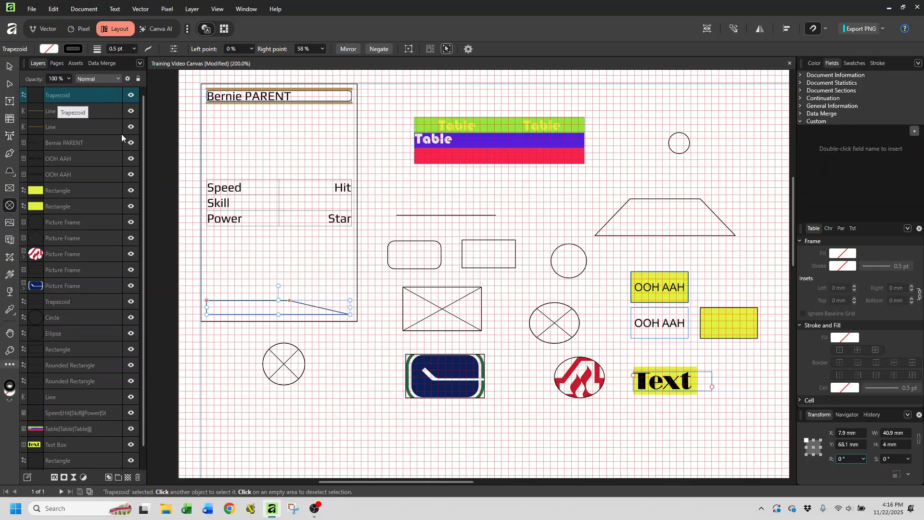
left_click(10, 67)
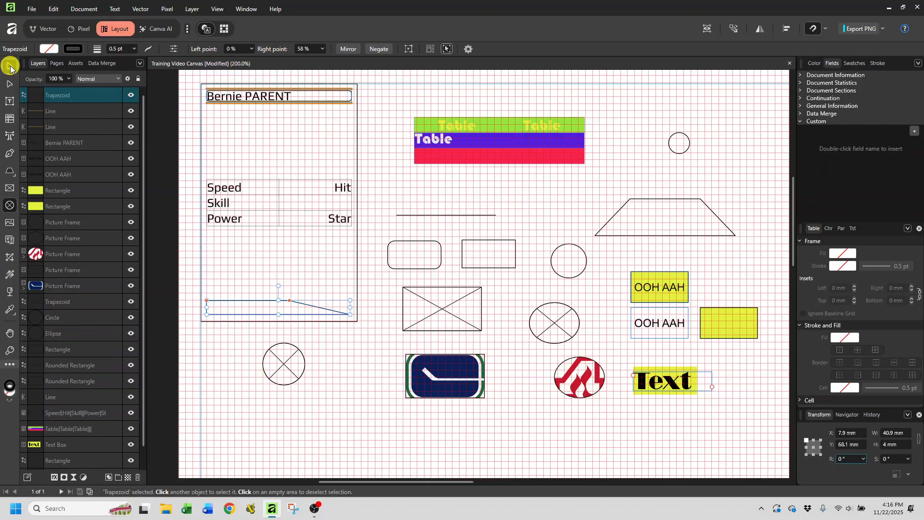
left_click_drag(255, 301, 560, 425)
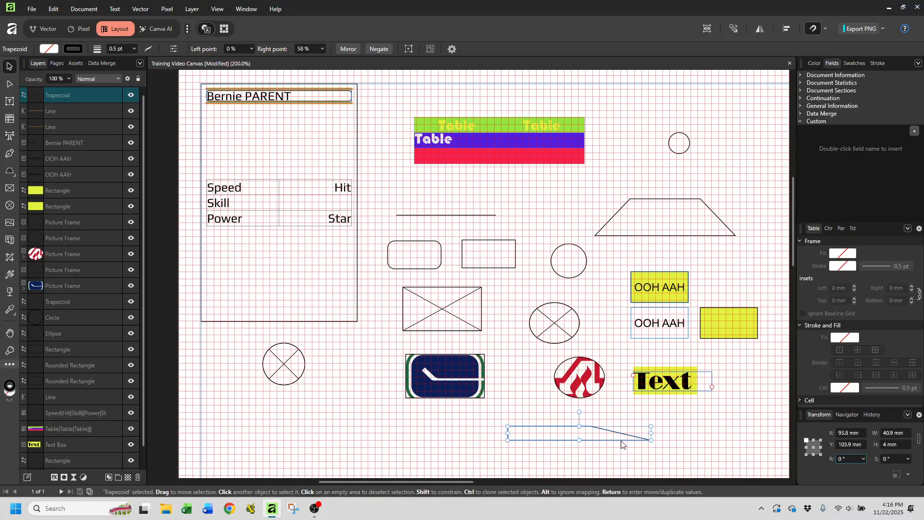
right_click(67, 95)
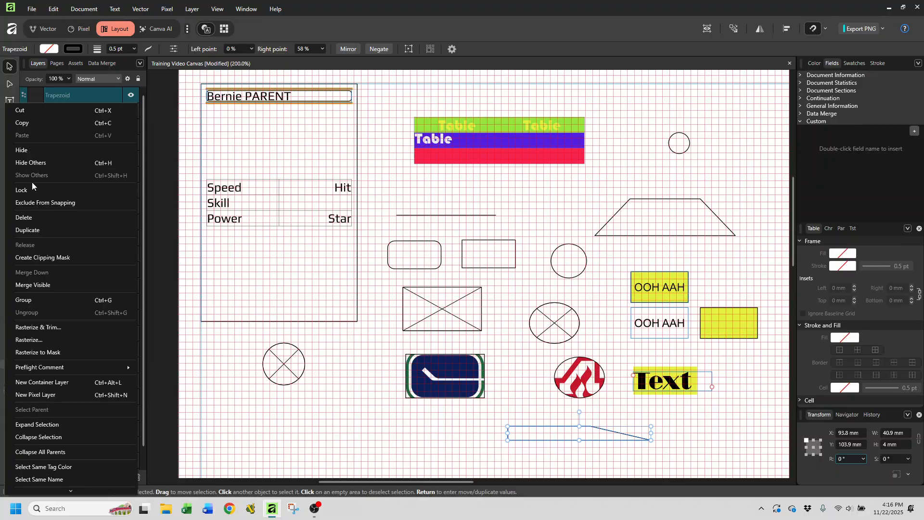
left_click(49, 217)
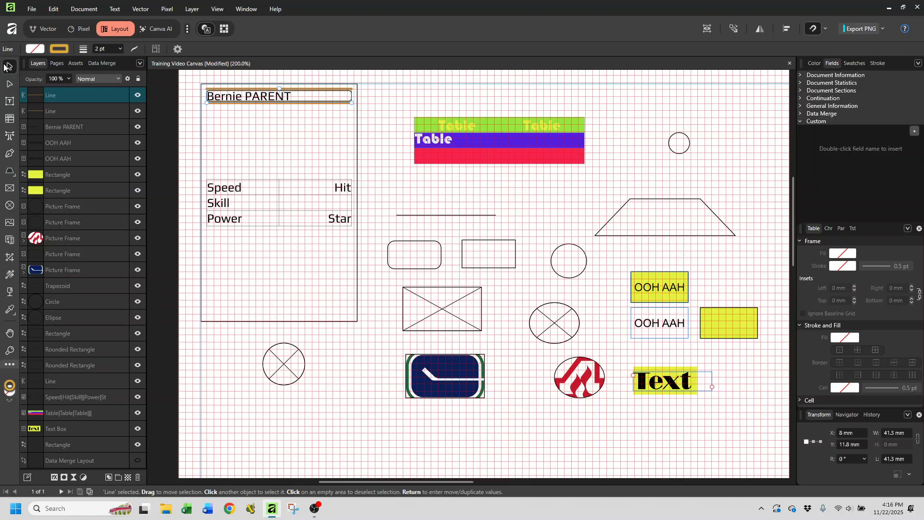
Move the round picture frame into the card's lower-left corner at X 8 mm, Y 60.2 mm, and resize it to 9 × 9 mm.
left_click_drag(286, 368, 233, 296)
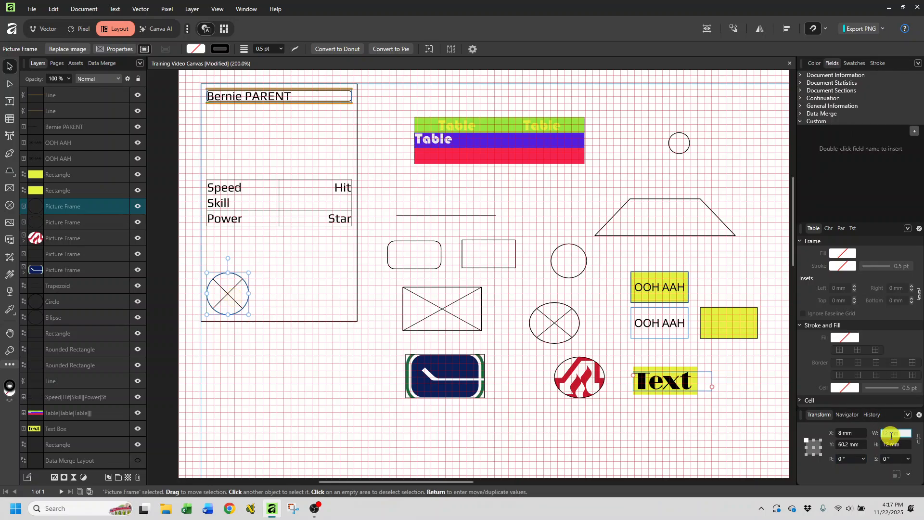
type("9")
key("Tab")
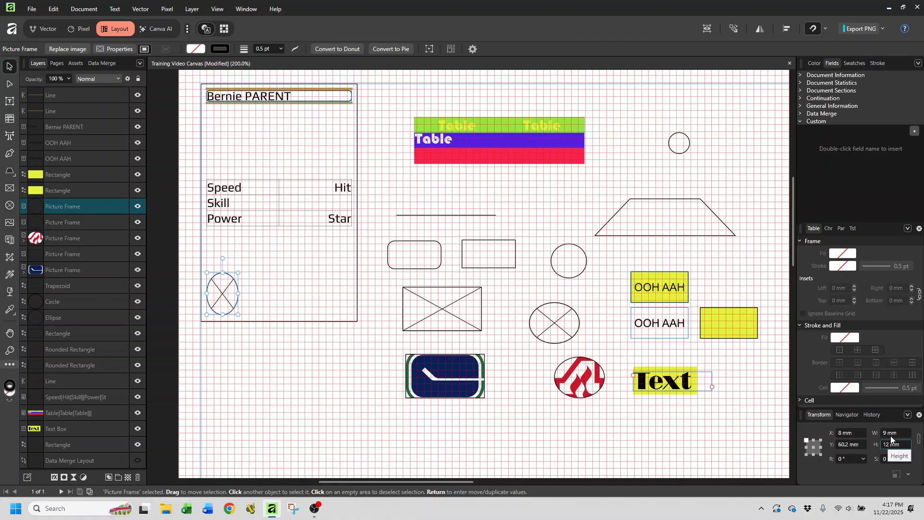
type("9")
key("Tab")
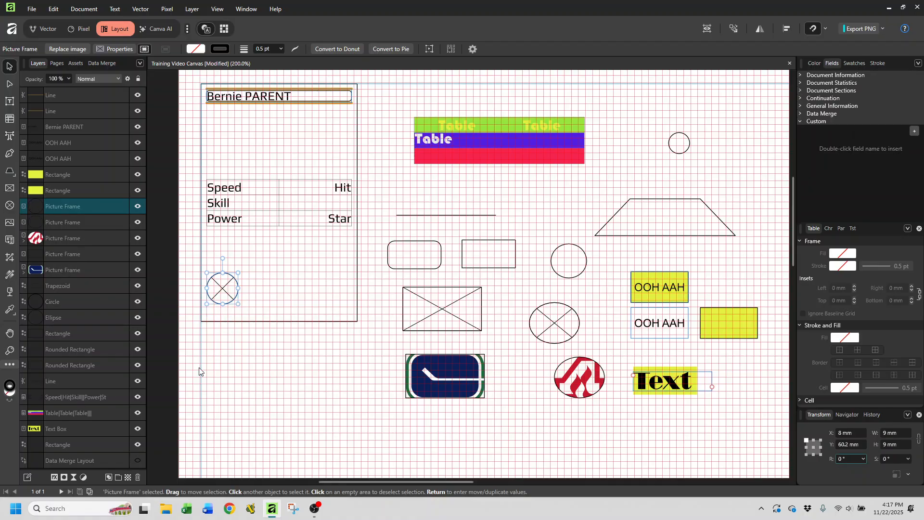
Move the round picture frame straight down to Y 63.2 mm in the card's lower-left corner and remove its outline colour.
left_click_drag(229, 293, 231, 304)
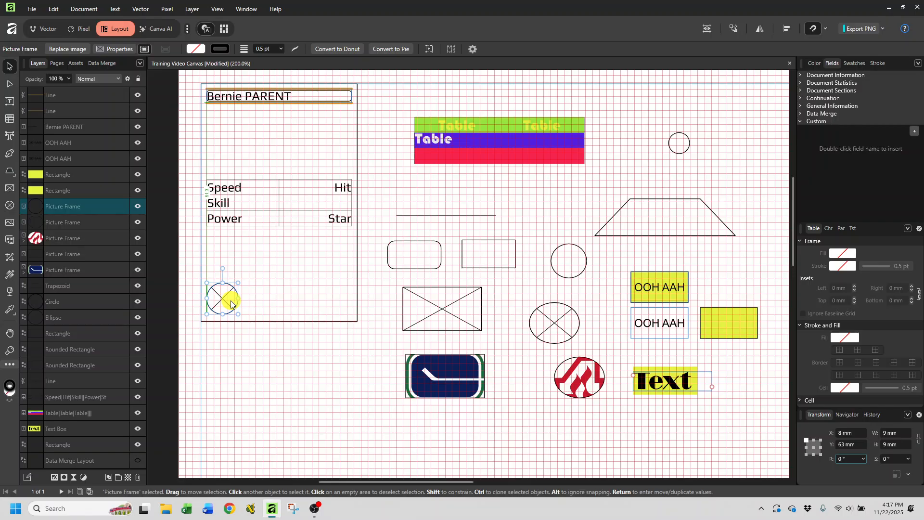
left_click_drag(231, 304, 231, 304)
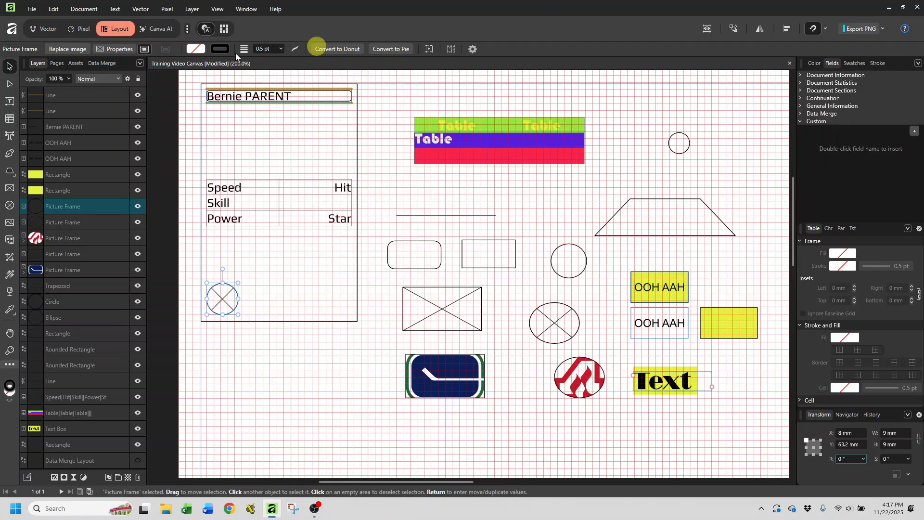
left_click(219, 48)
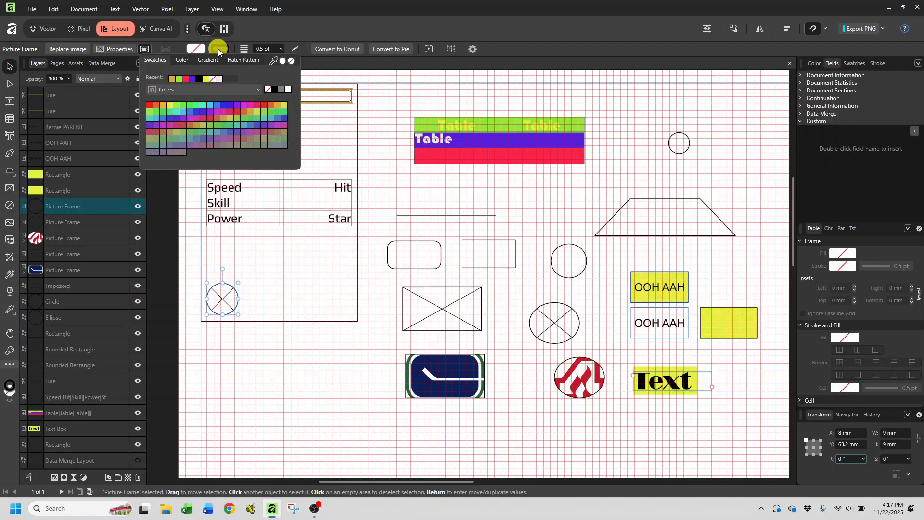
left_click(210, 78)
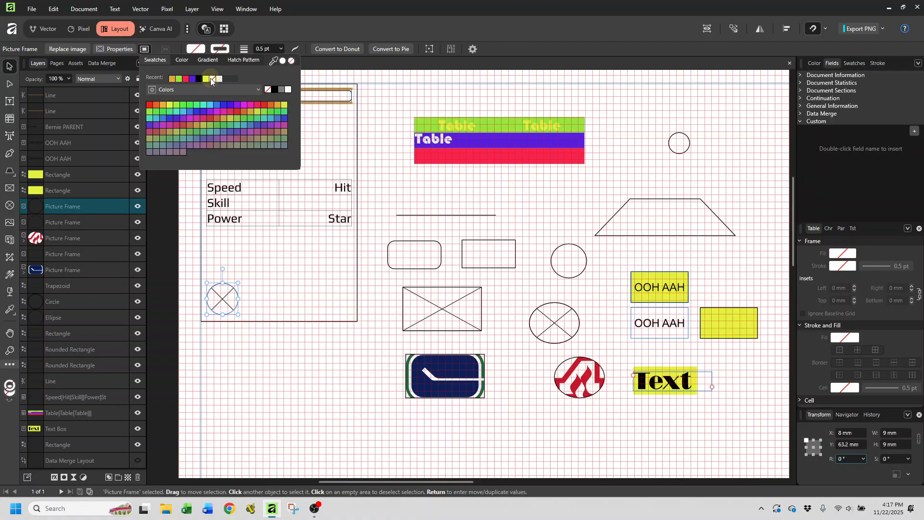
left_click(217, 366)
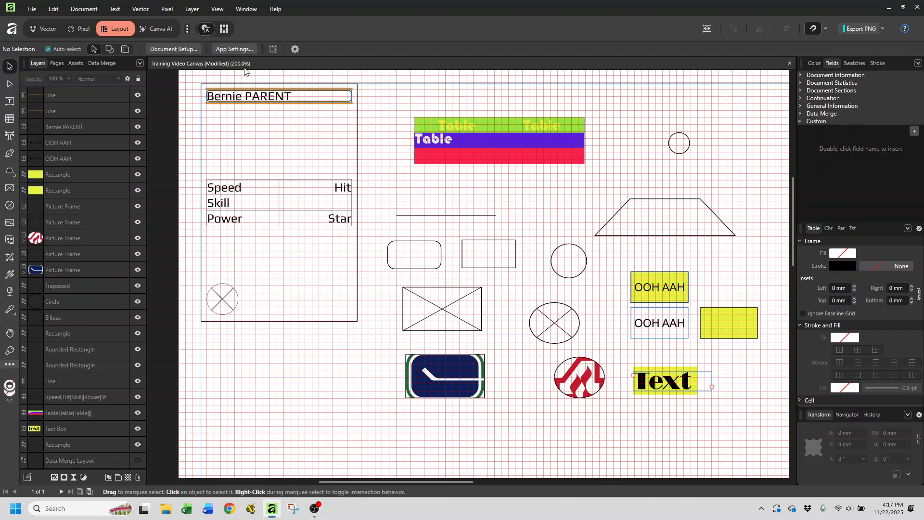
Fill the round picture frame in the card with the image flyers.png from the Pictures folder.
left_click(220, 297)
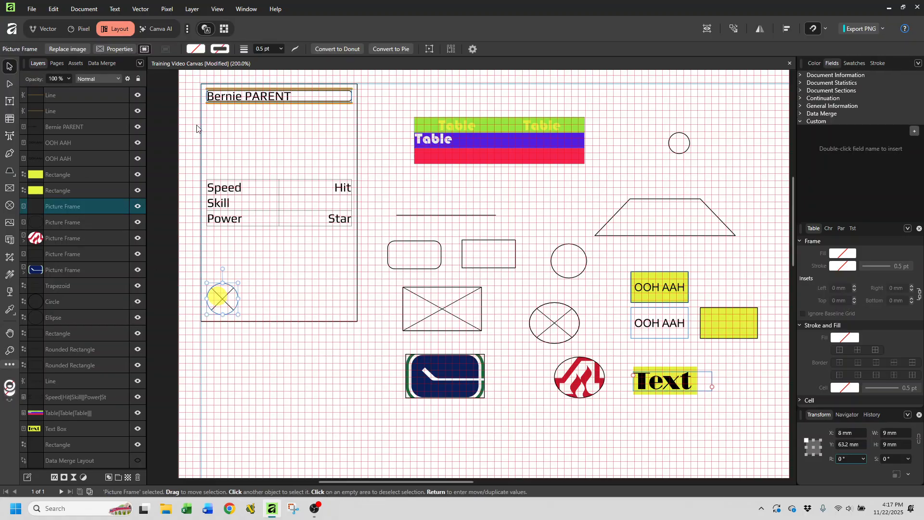
left_click(58, 49)
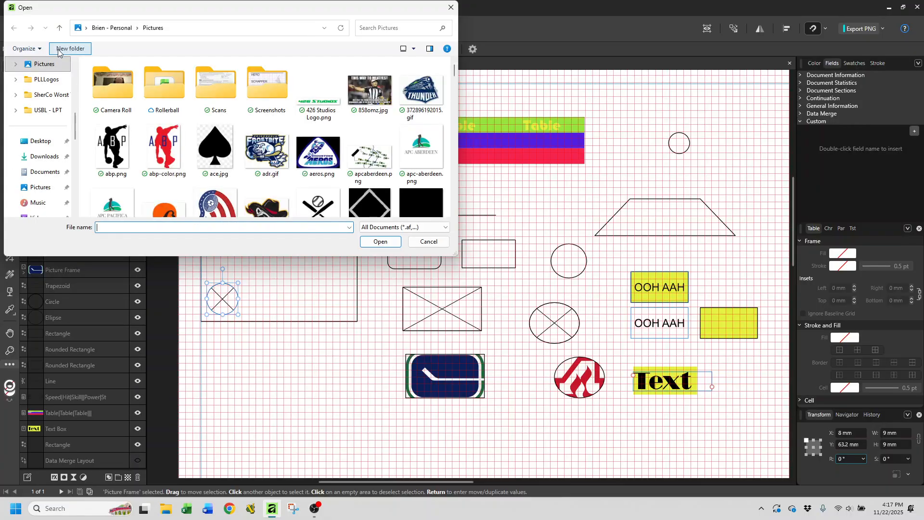
scroll(379, 129, "down", 10)
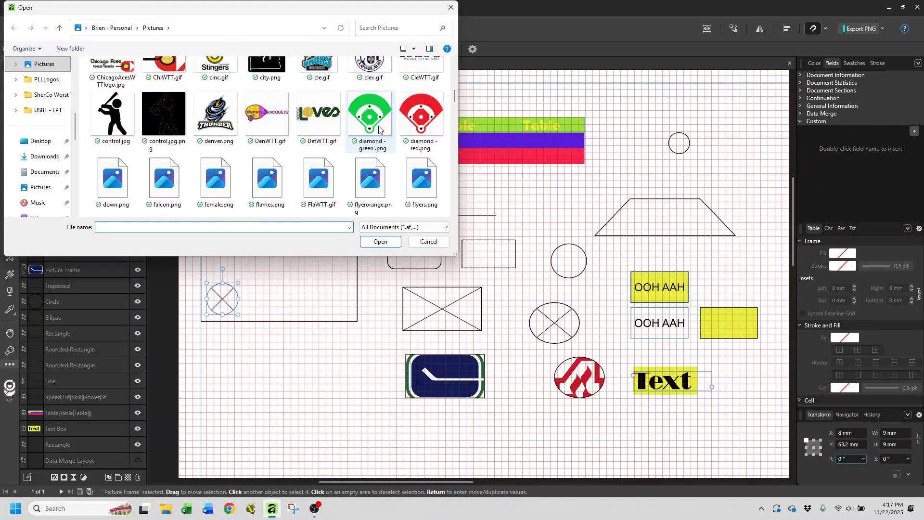
scroll(379, 129, "down", 2)
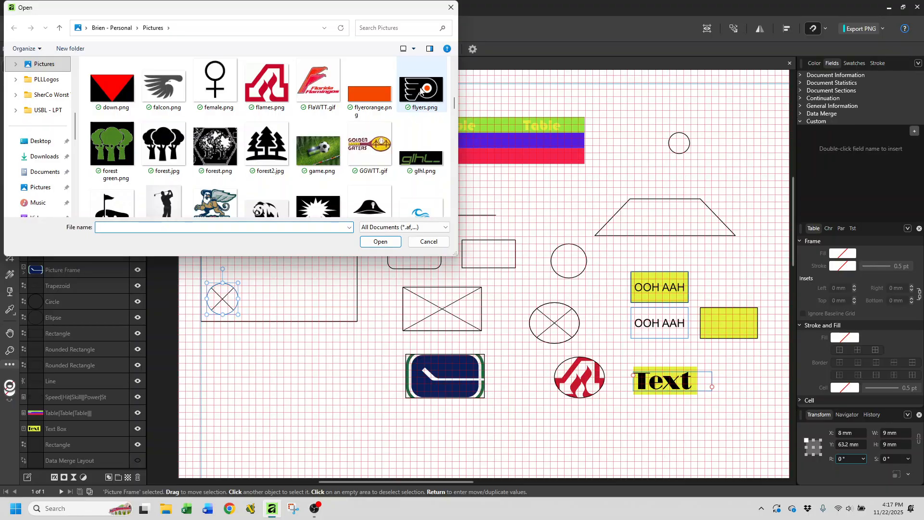
double_click(420, 88)
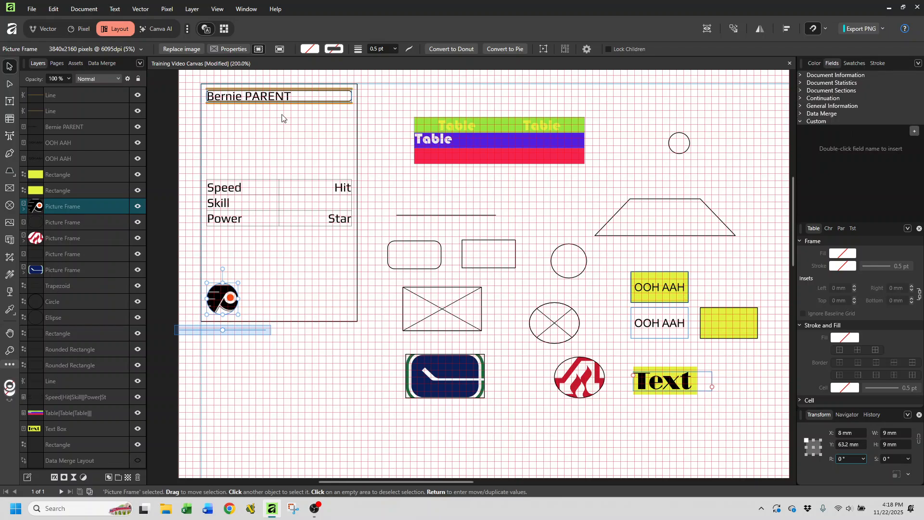
Set the round frame's image scaling to Scale to Minimum Fit and deselect the frame.
left_click(229, 49)
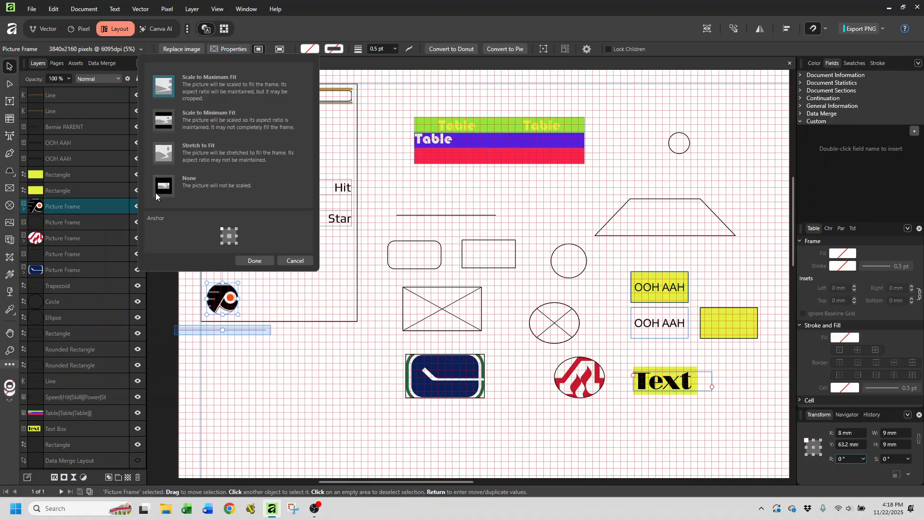
left_click(163, 123)
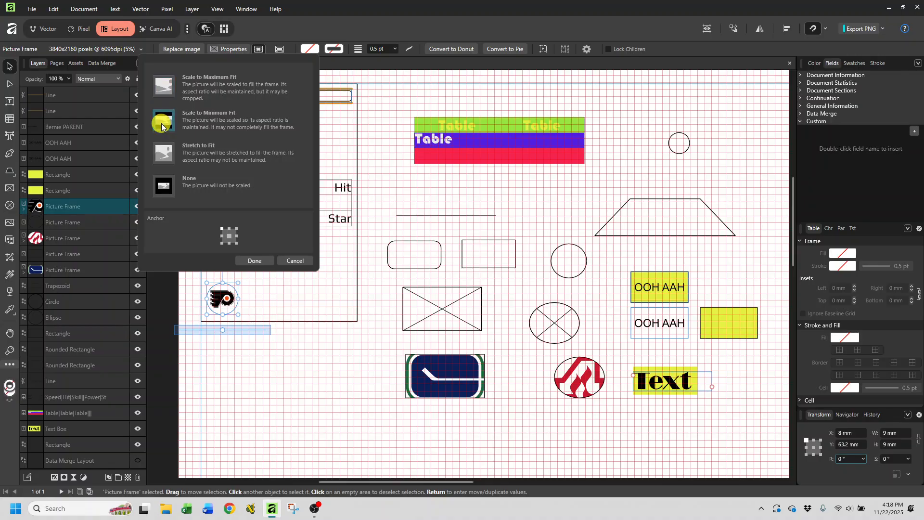
left_click(254, 260)
left_click(276, 368)
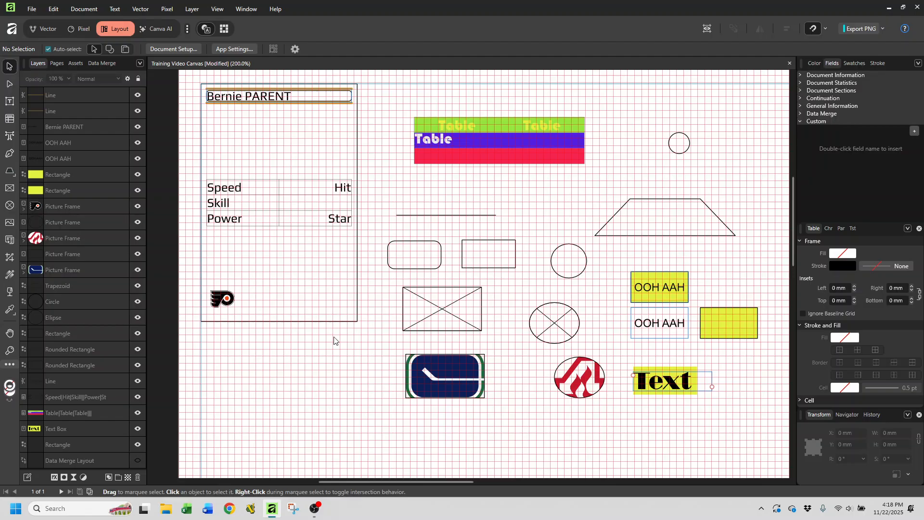
Draw a rectangular picture frame about 20.3 × 10.3 mm below the card and fill it with UBSL5Logo.png from the Pictures folder.
left_click(12, 190)
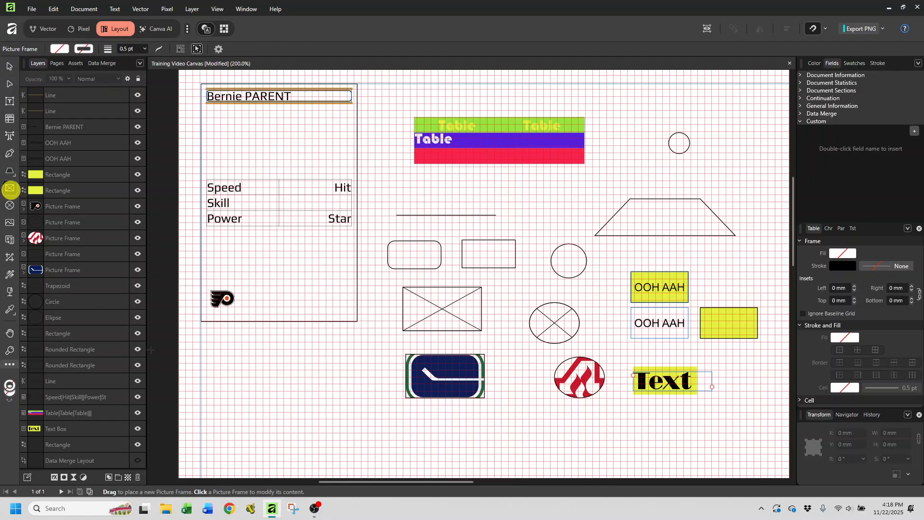
left_click_drag(248, 349, 320, 385)
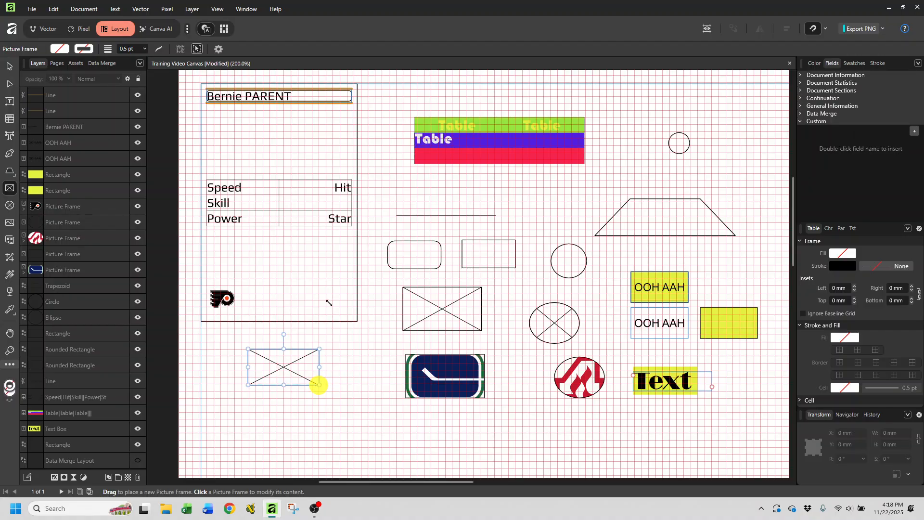
left_click(60, 49)
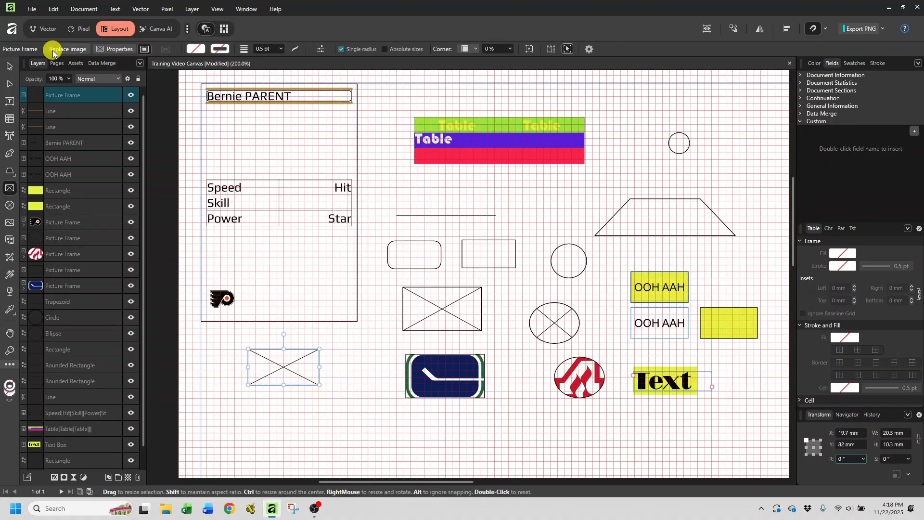
scroll(181, 132, "down", 2)
scroll(181, 136, "down", 15)
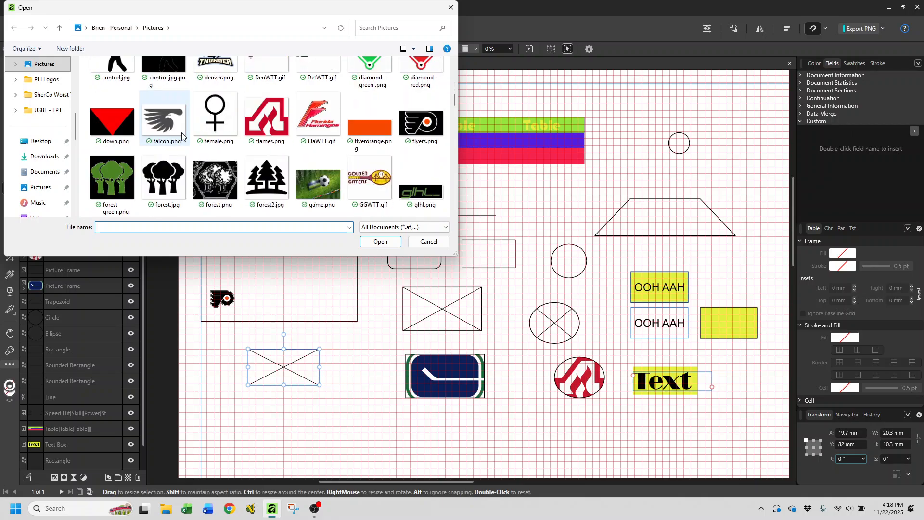
scroll(182, 137, "down", 3)
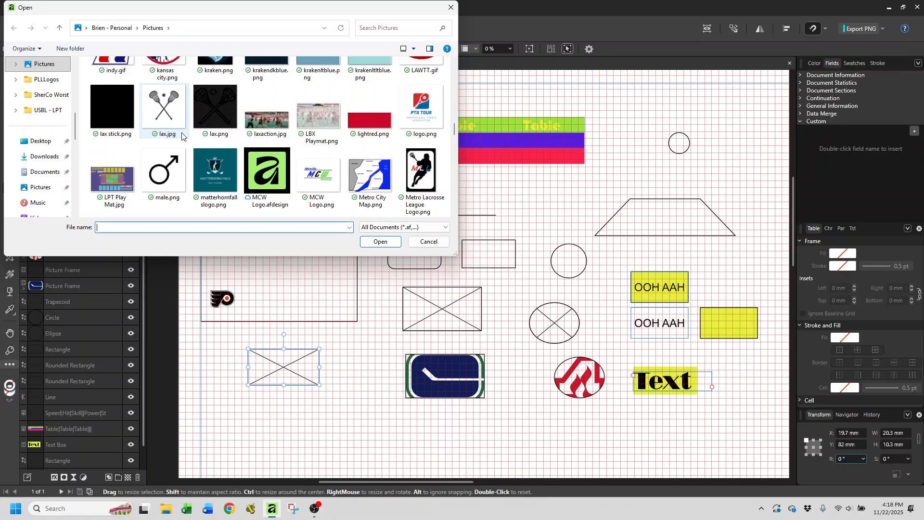
scroll(182, 136, "down", 10)
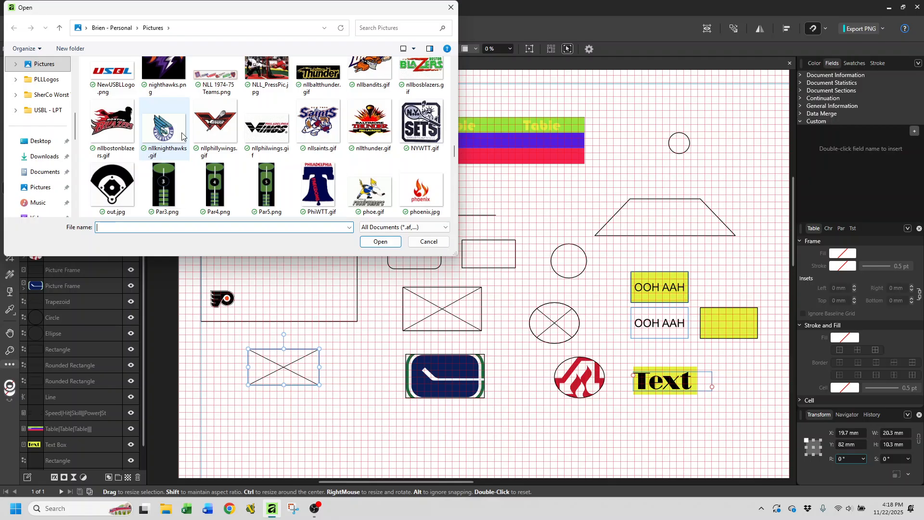
scroll(182, 136, "down", 3)
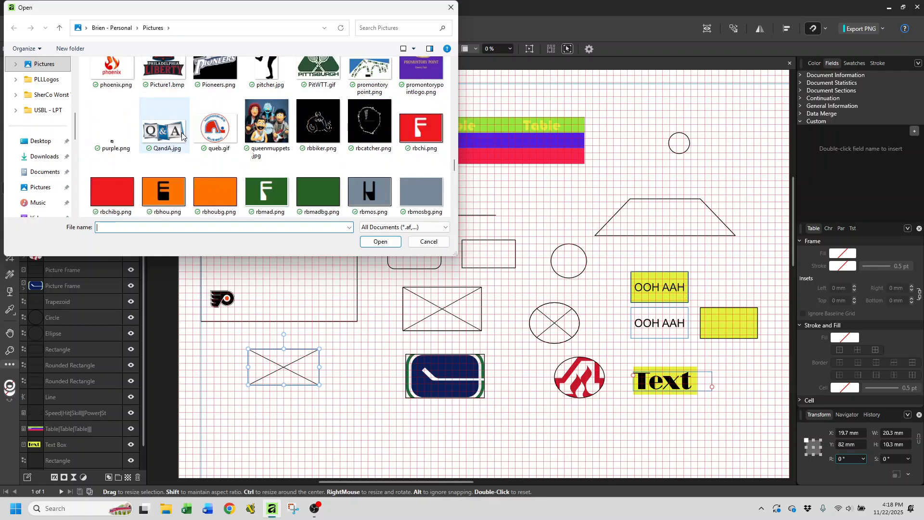
scroll(182, 136, "down", 5)
scroll(181, 132, "down", 5)
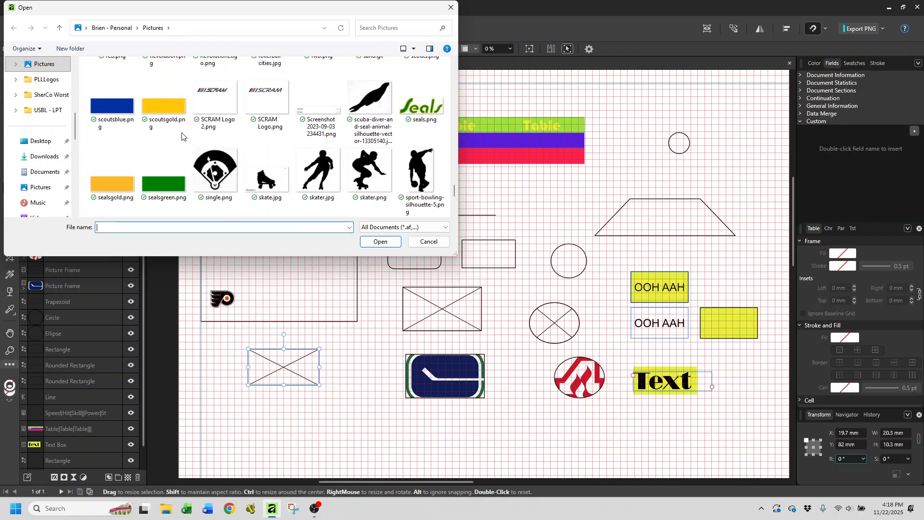
scroll(181, 131, "down", 5)
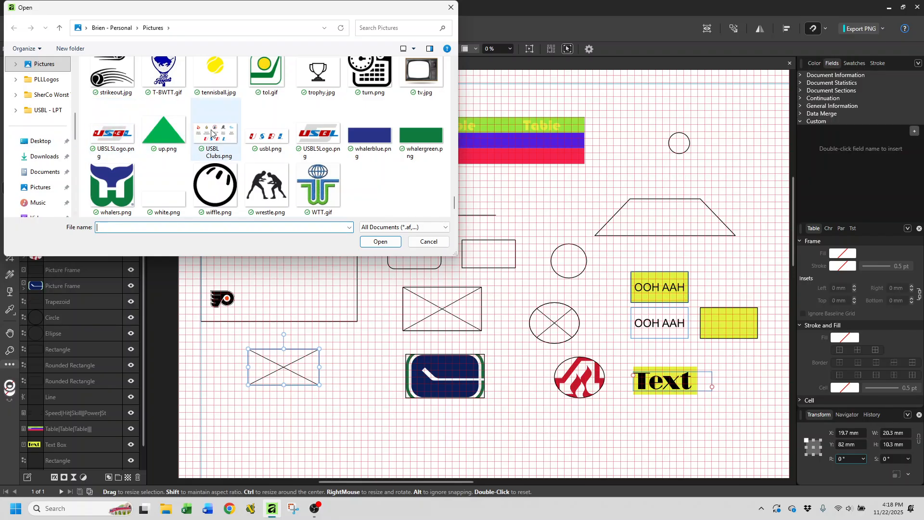
left_click(121, 131)
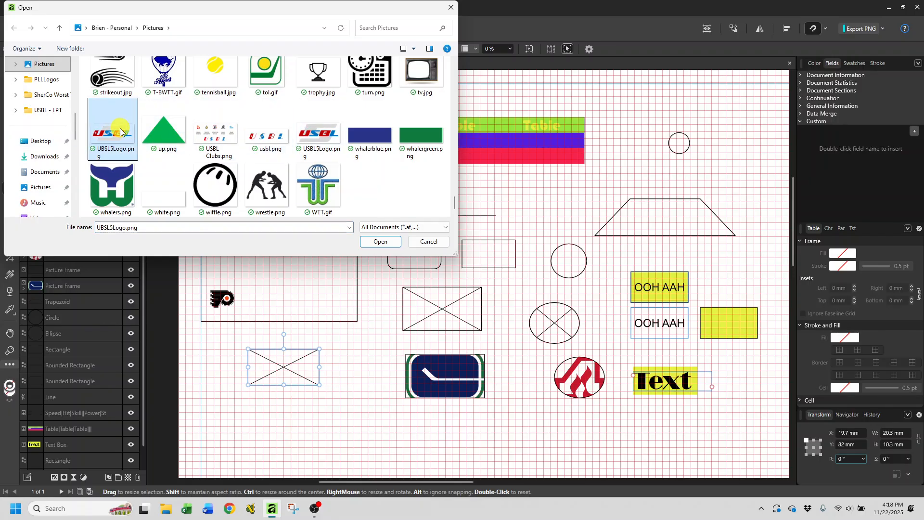
double_click(120, 131)
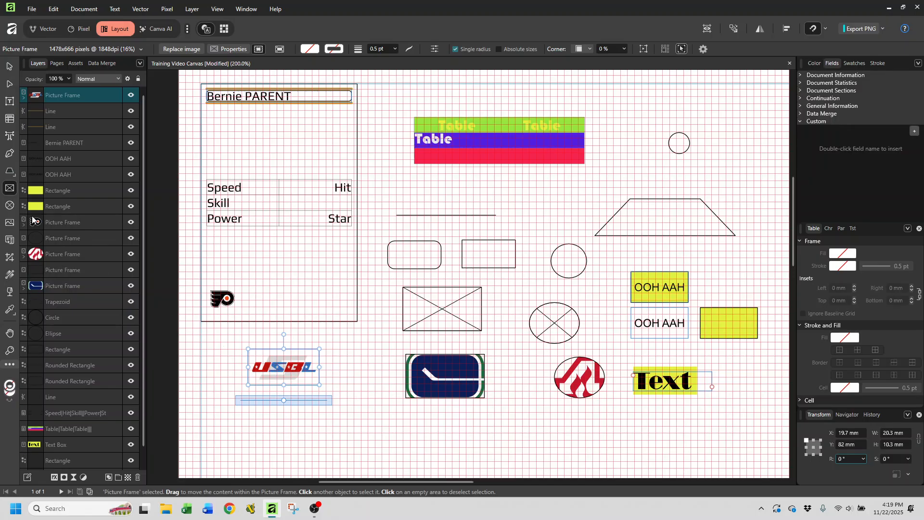
Set the opacity of the UBSL5Logo.png image inside the new picture frame to 50 %.
left_click(24, 98)
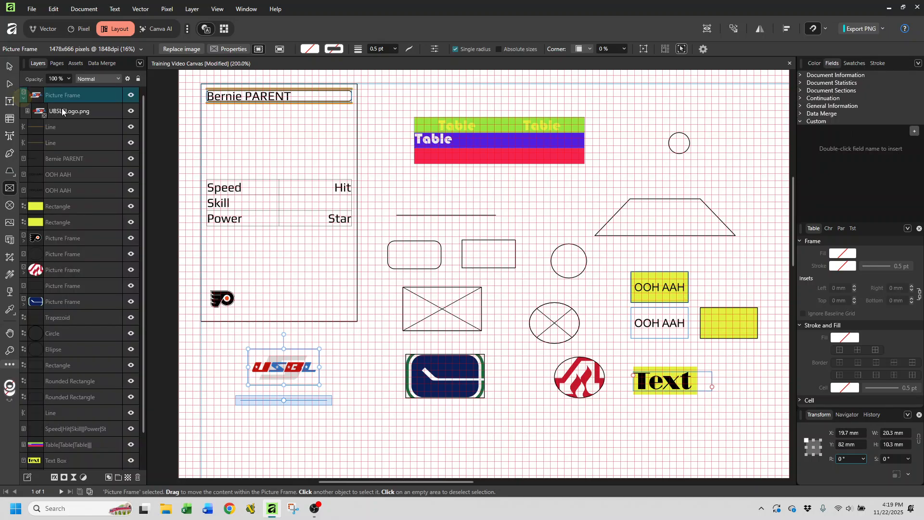
left_click(69, 111)
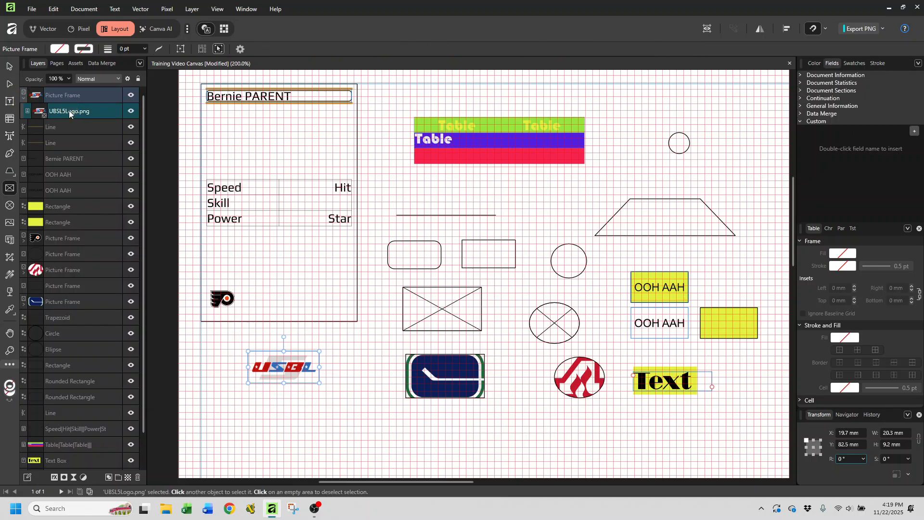
left_click(68, 79)
left_click(37, 90)
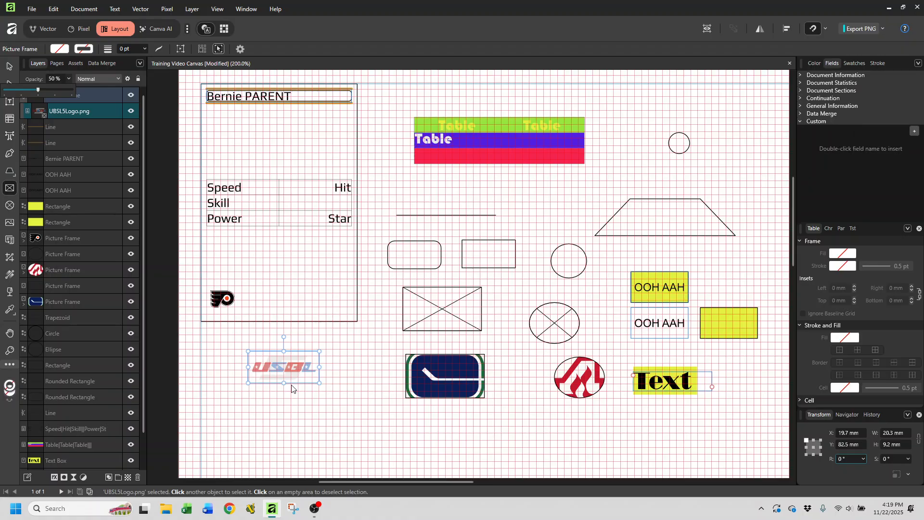
Try to move the UBSL5Logo.png image onto the card above the stats table, at X 18.5 mm, Y 23 mm.
left_click_drag(290, 382, 285, 176)
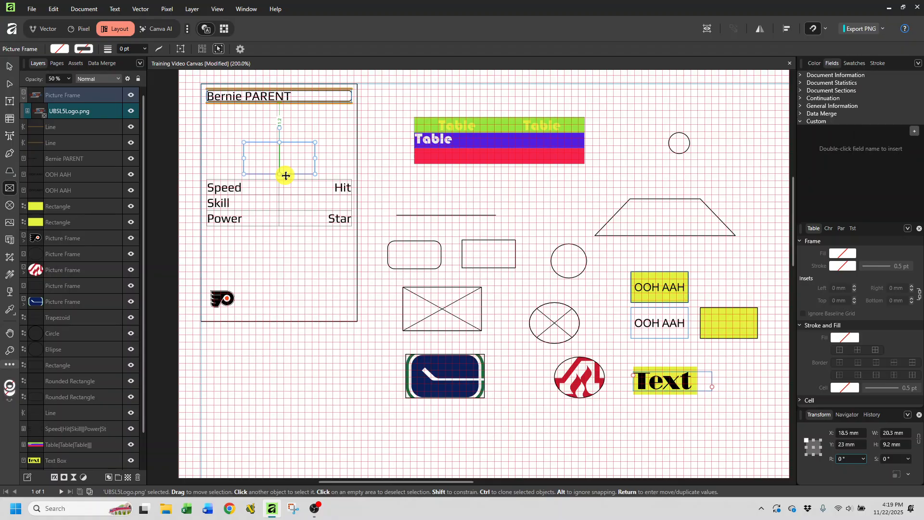
left_click(331, 420)
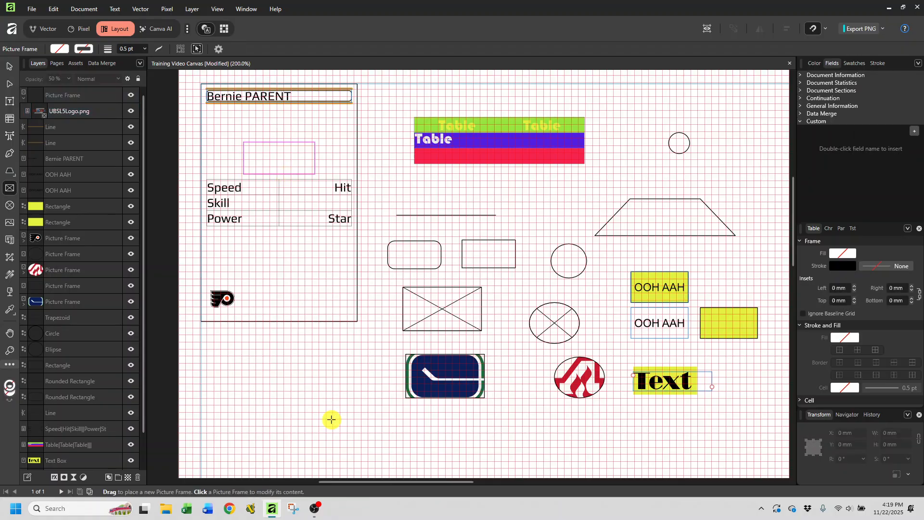
left_click(60, 112)
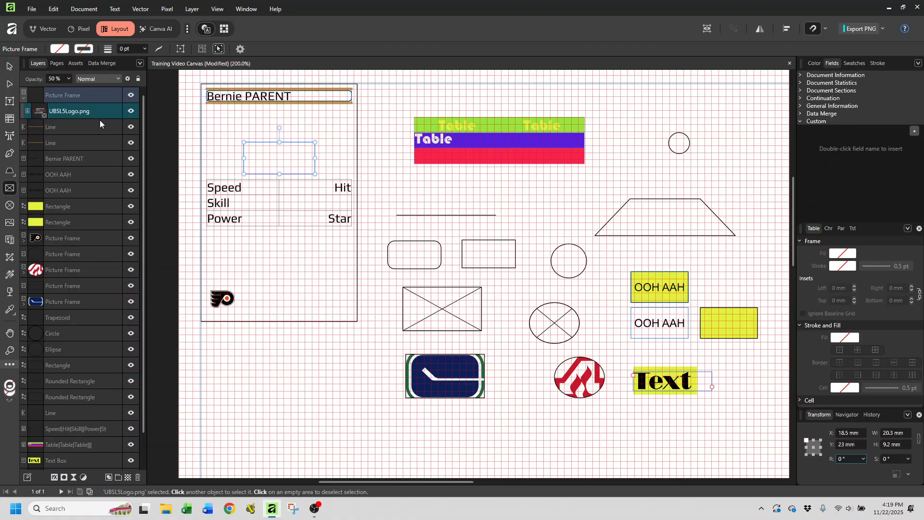
left_click(55, 95)
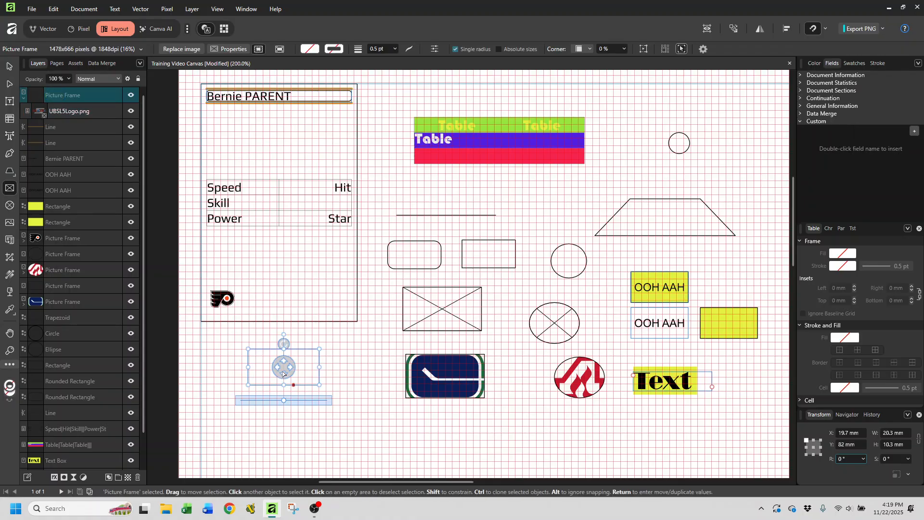
left_click(44, 111)
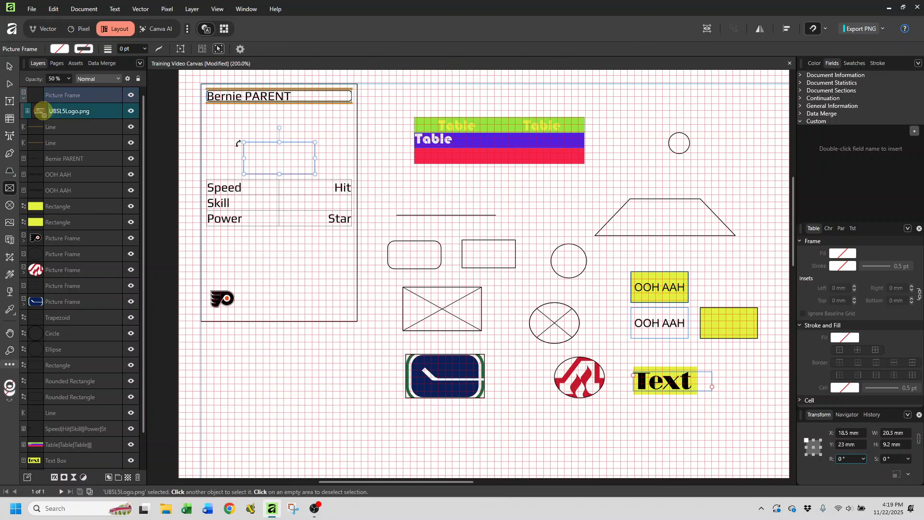
Undo the last selection change and move the UBSL5Logo.png picture frame onto the card above the stats table, at X 18.5 mm, Y 21 mm.
left_click(58, 12)
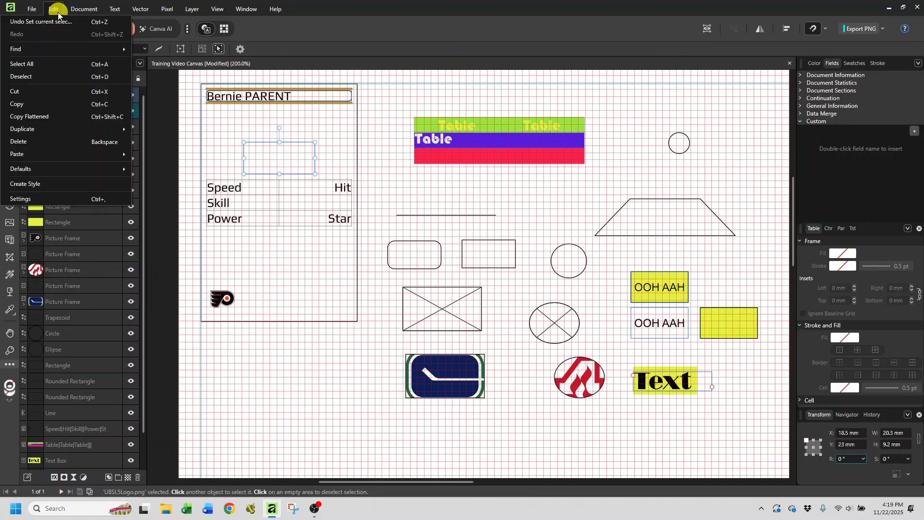
left_click(56, 20)
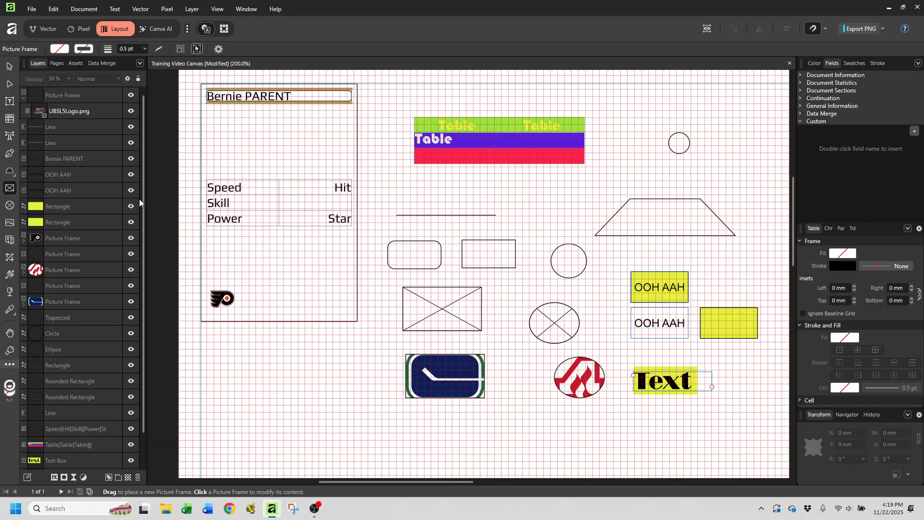
left_click(30, 94)
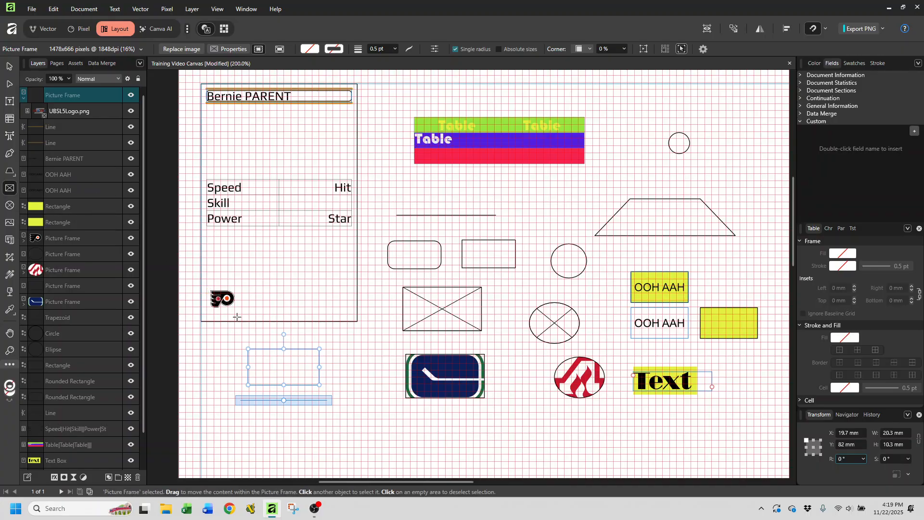
left_click_drag(296, 349, 289, 134)
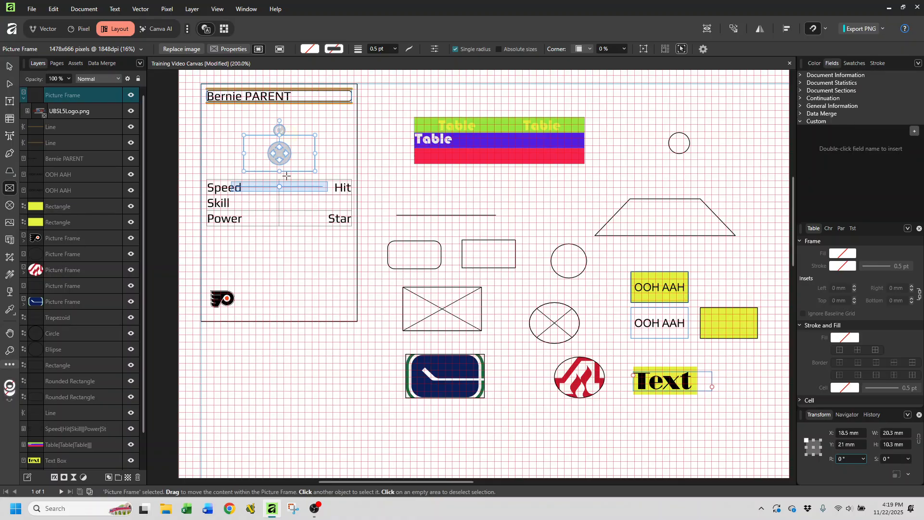
Delete the picture frame above the stats table together with its UBSL5Logo.png image.
left_click(83, 112)
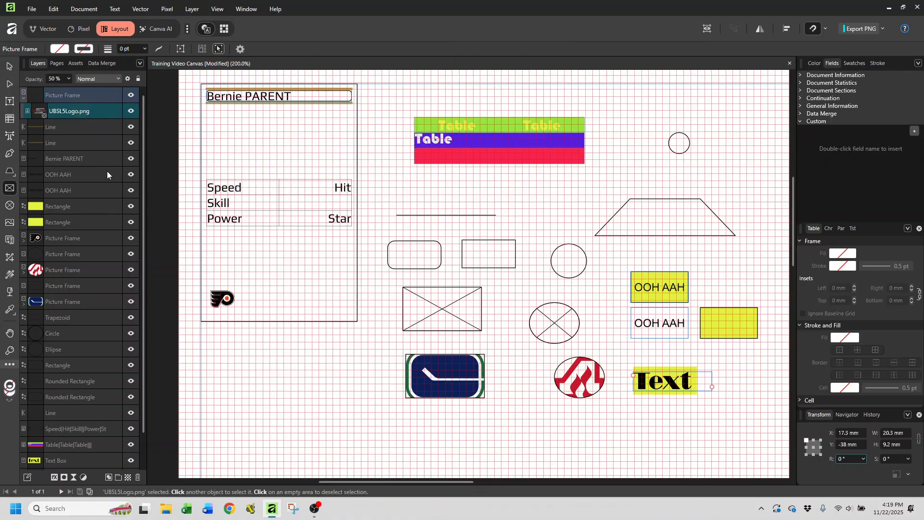
double_click(67, 110)
left_click(52, 94)
right_click(68, 97)
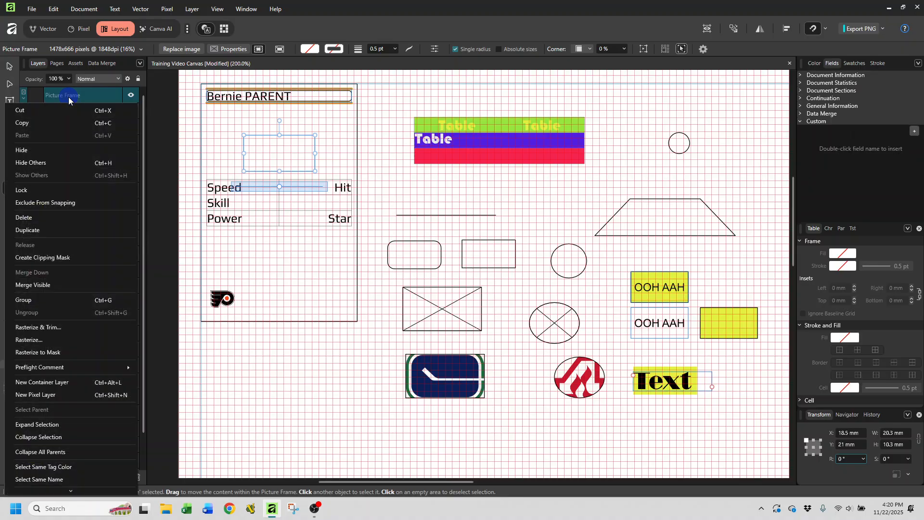
left_click(30, 218)
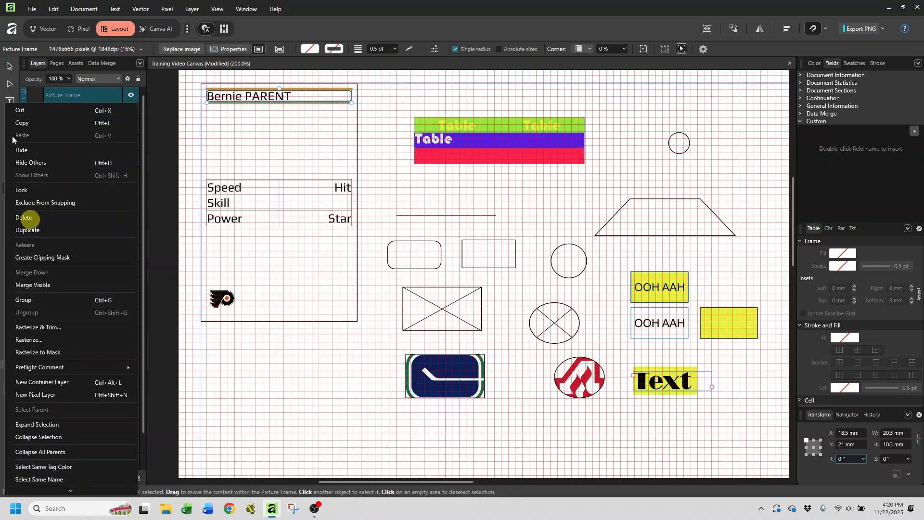
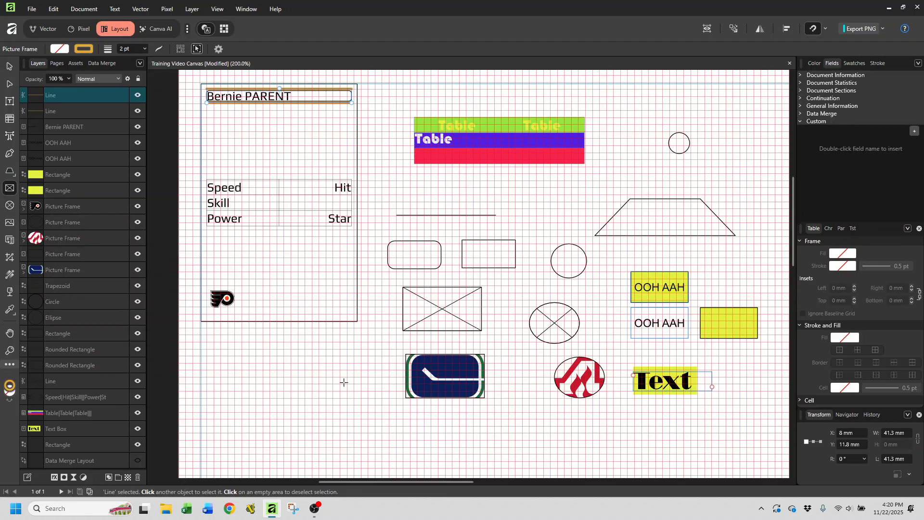
Place 426 Studios Logo.png from the Pictures folder in the card's lower right corner, about 20.5 × 2.9 mm, and deselect it.
left_click(9, 224)
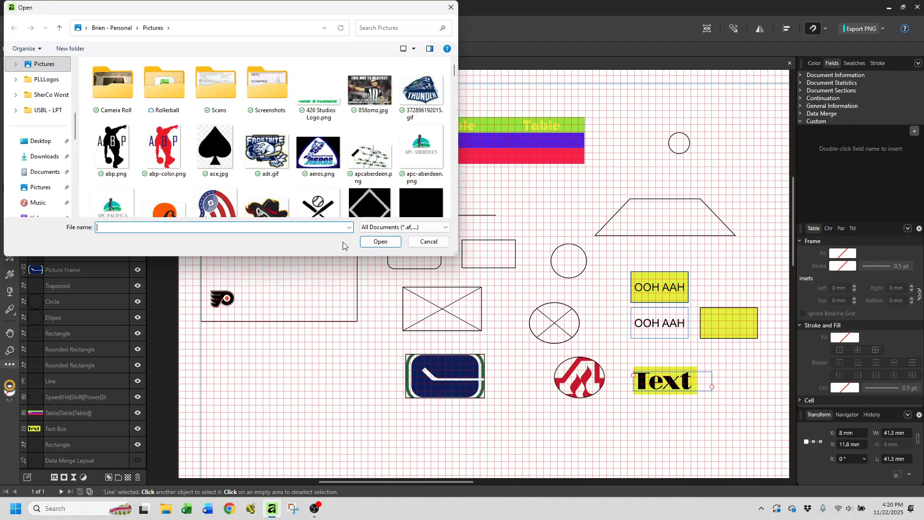
left_click(327, 102)
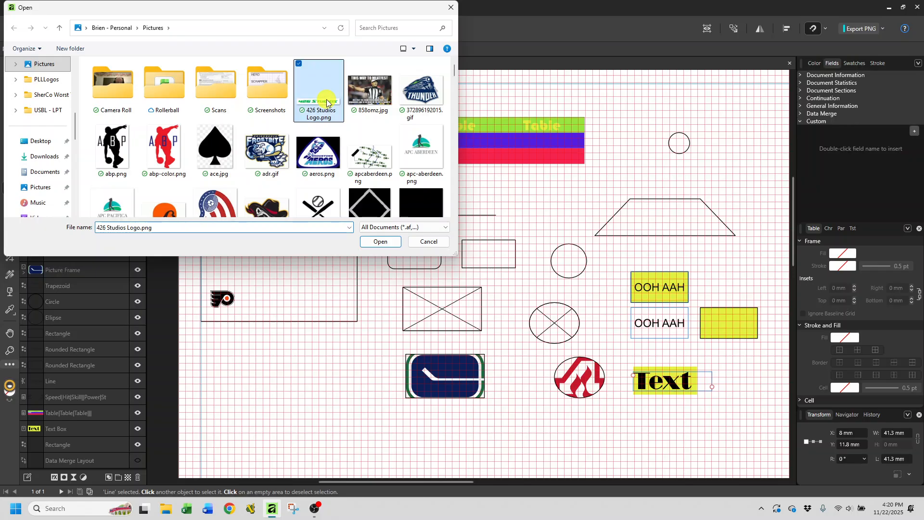
double_click(327, 102)
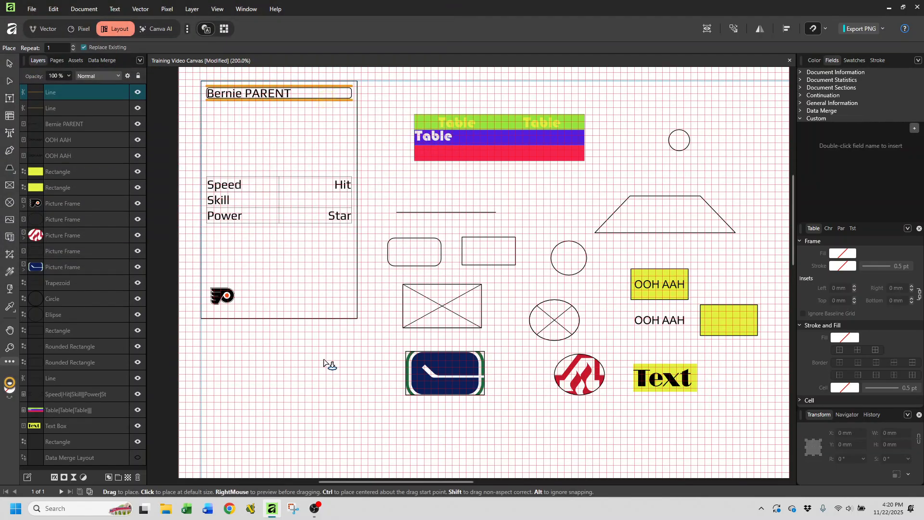
left_click_drag(270, 340, 326, 314)
left_click(356, 361)
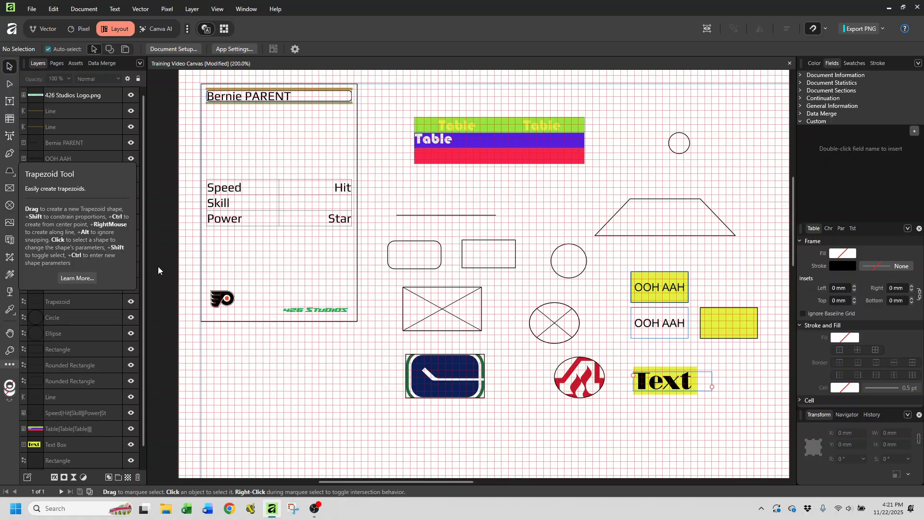
Delete the 426 Studios Logo.png image from the card.
left_click(59, 96)
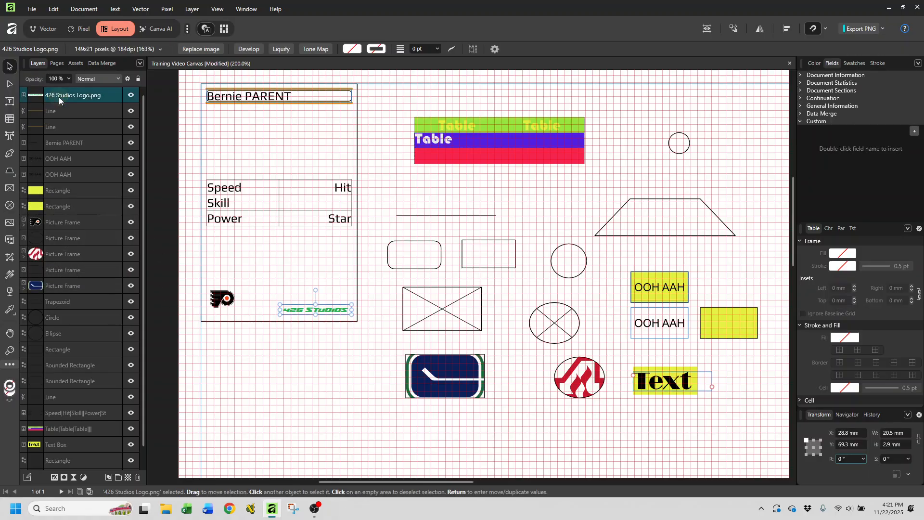
key("Delete")
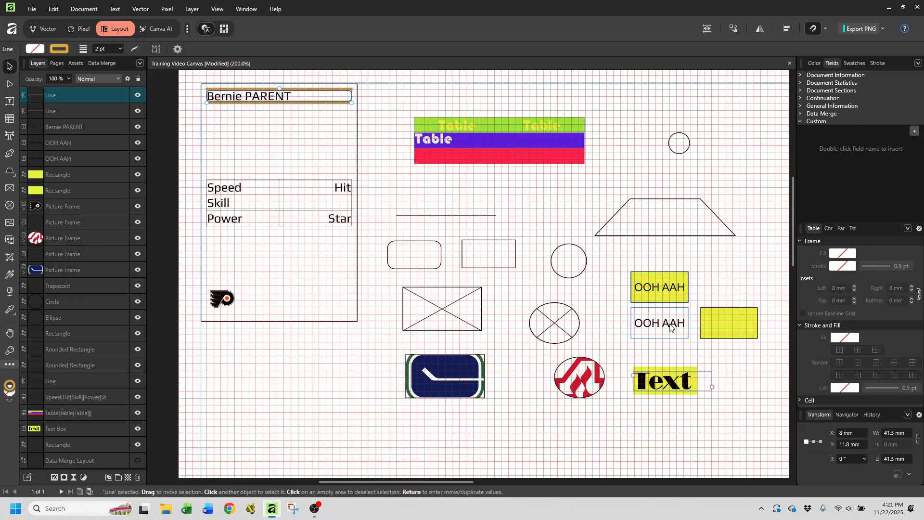
Move the empty yellow rectangle below the card to X 12.3 mm, Y 85.6 mm, and put the lower OOH AAH layer between the Rectangle layers.
left_click_drag(713, 325, 236, 380)
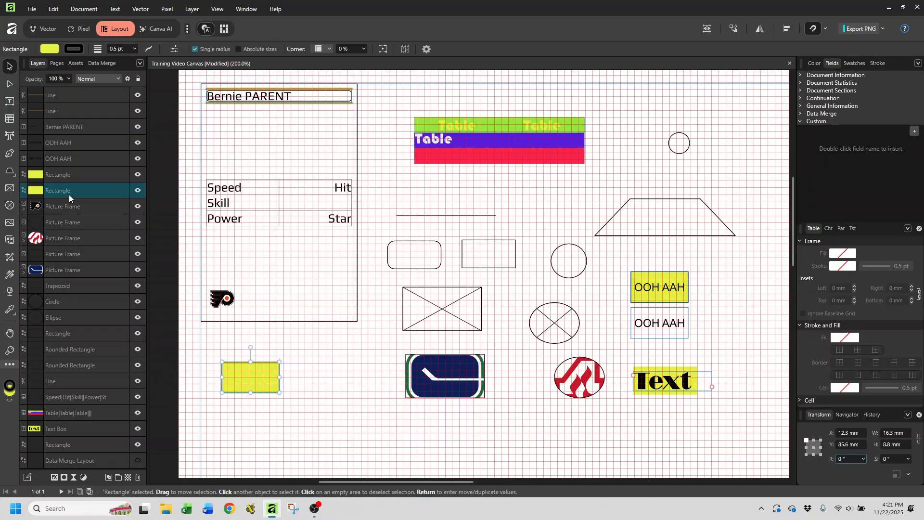
left_click(656, 322)
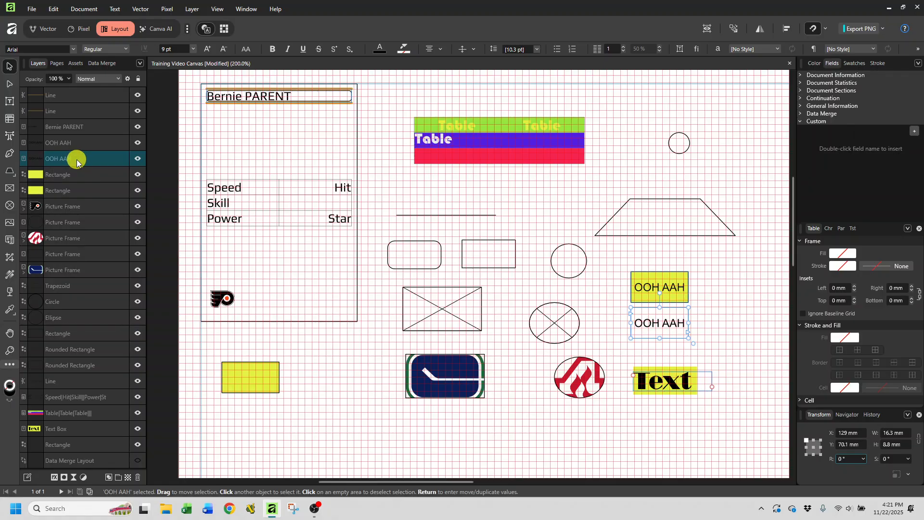
left_click_drag(77, 160, 82, 138)
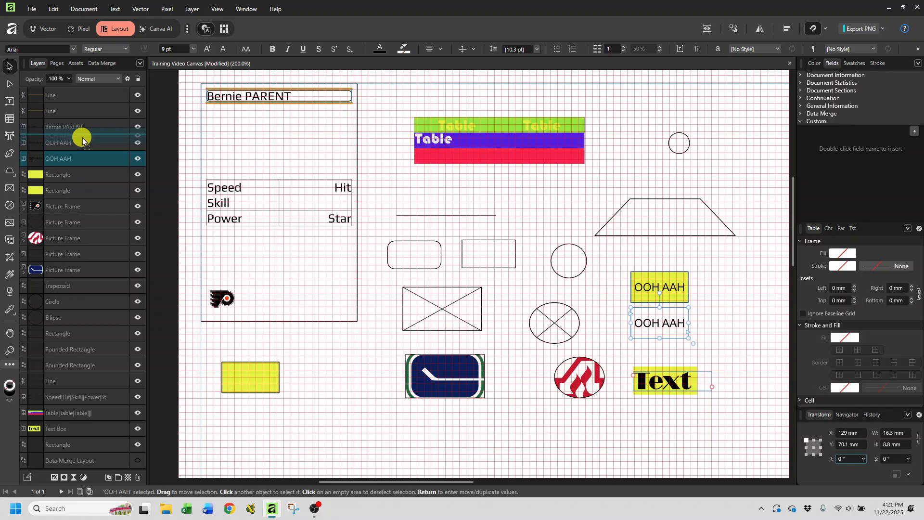
left_click_drag(82, 139, 82, 183)
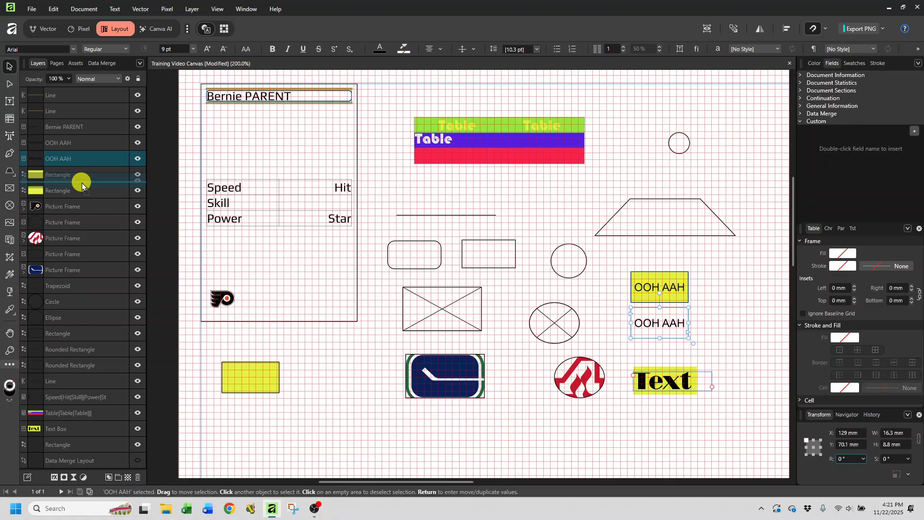
left_click_drag(82, 183, 82, 183)
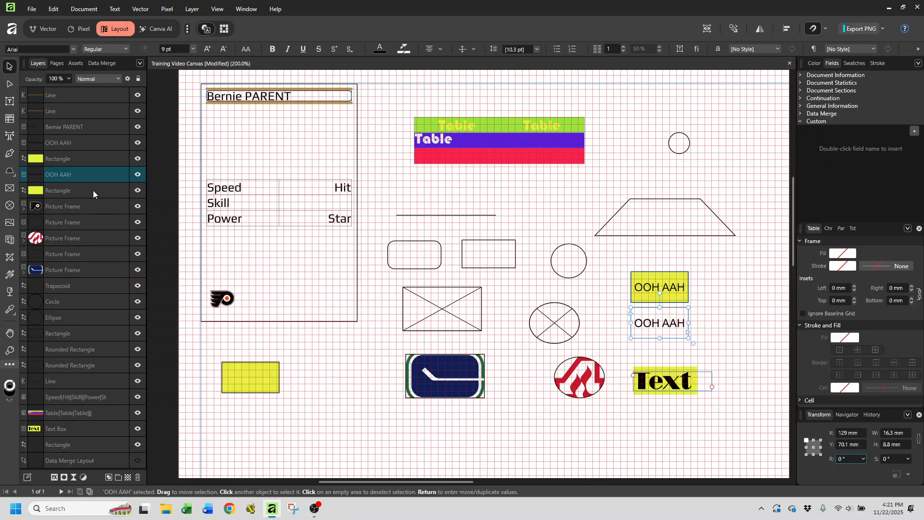
Nest the lower OOH AAH text layer inside the upper Rectangle layer and leave that layer expanded.
left_click_drag(60, 179, 69, 159)
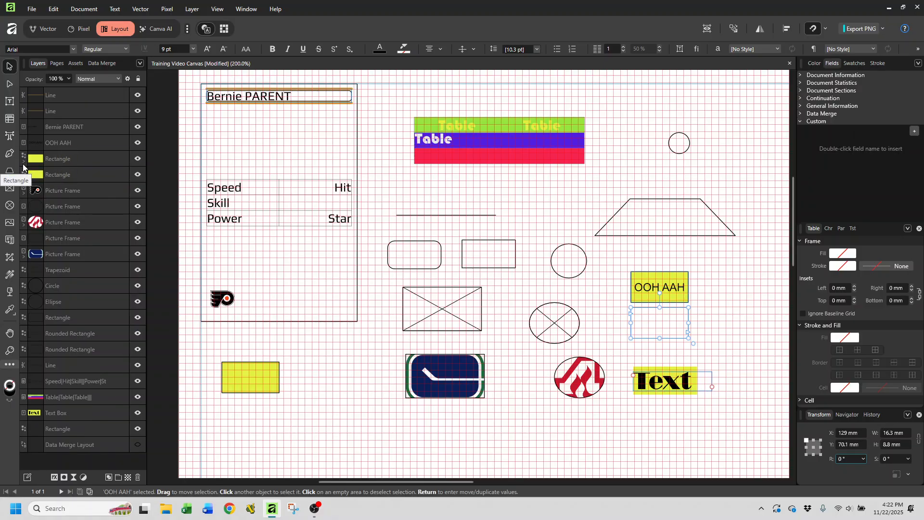
left_click(22, 164)
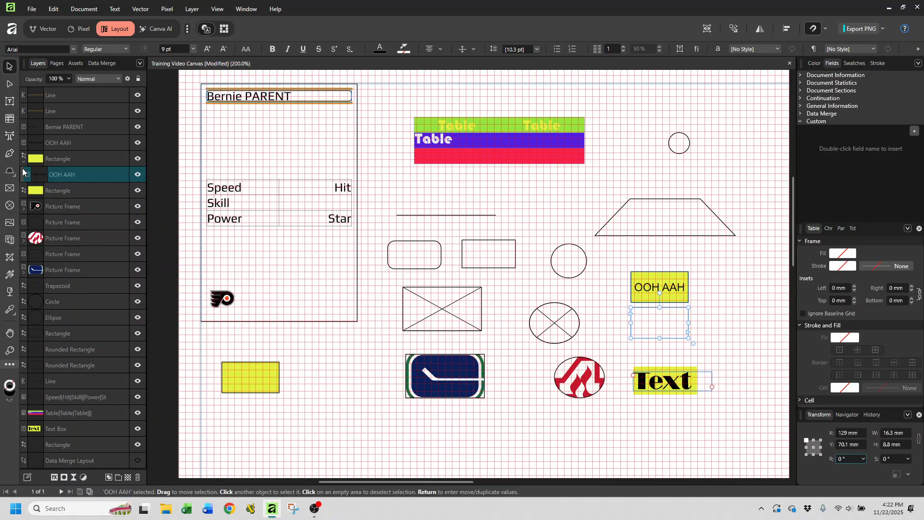
left_click(24, 162)
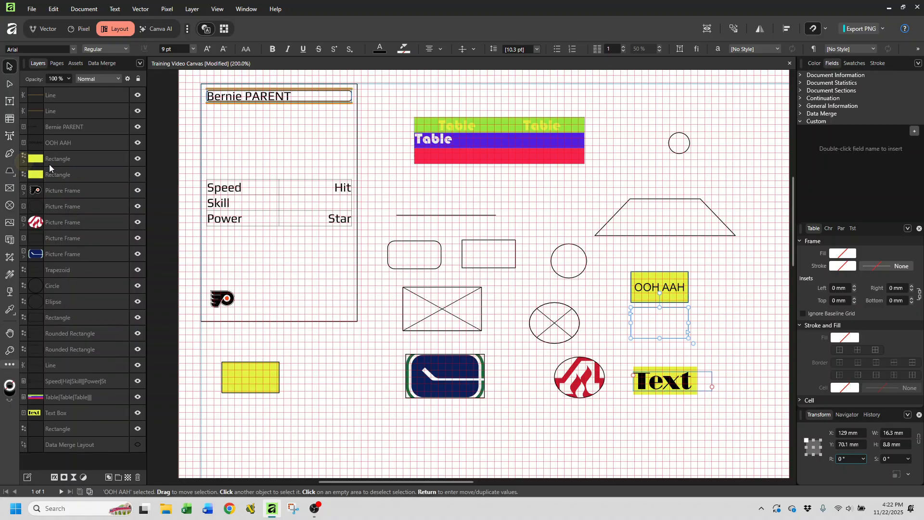
left_click(24, 162)
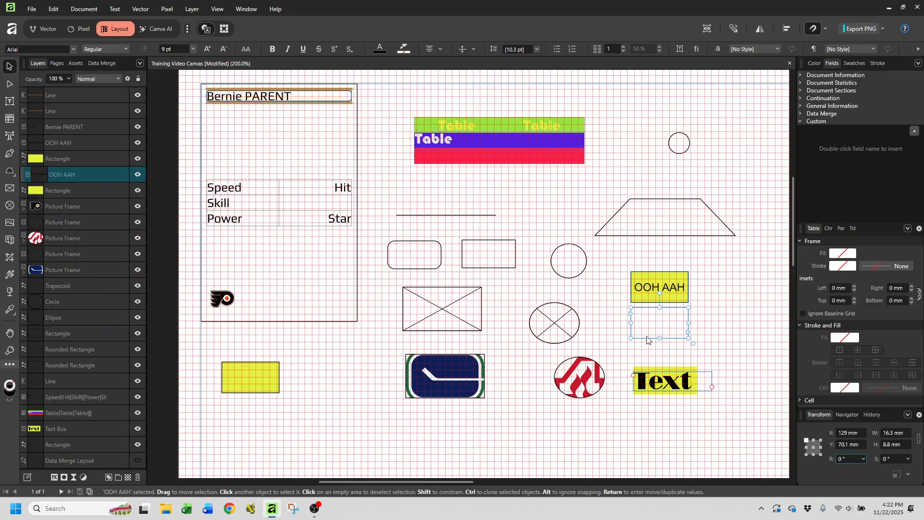
Move the nested OOH AAH text frame onto the yellow rectangle below the card, at X 12.3 mm, Y 85.6 mm, and deselect it.
left_click_drag(633, 342, 260, 390)
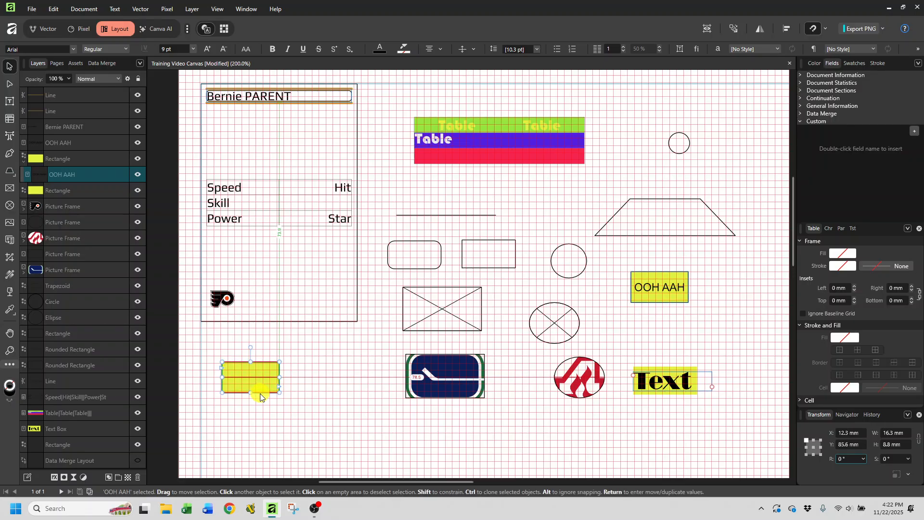
left_click(308, 418)
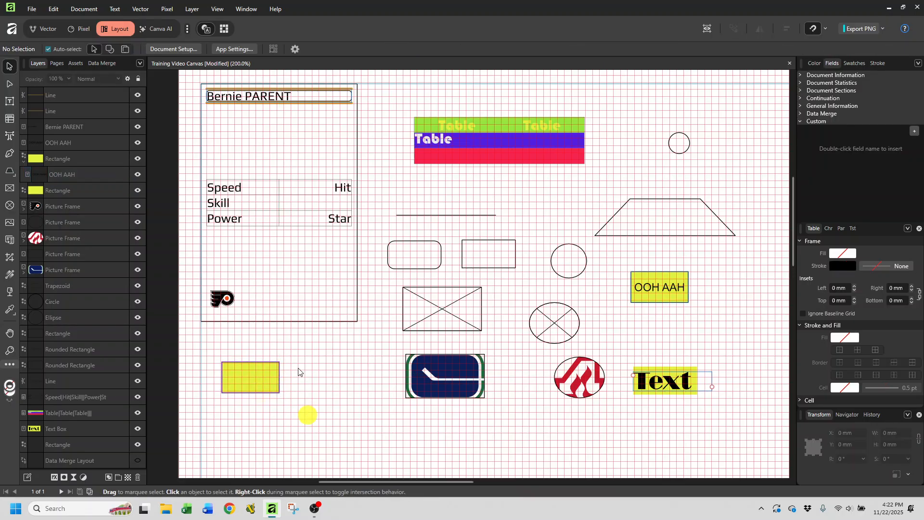
Move the yellow rectangle below the card further down, clear of the nested OOH AAH text frame.
left_click(66, 161)
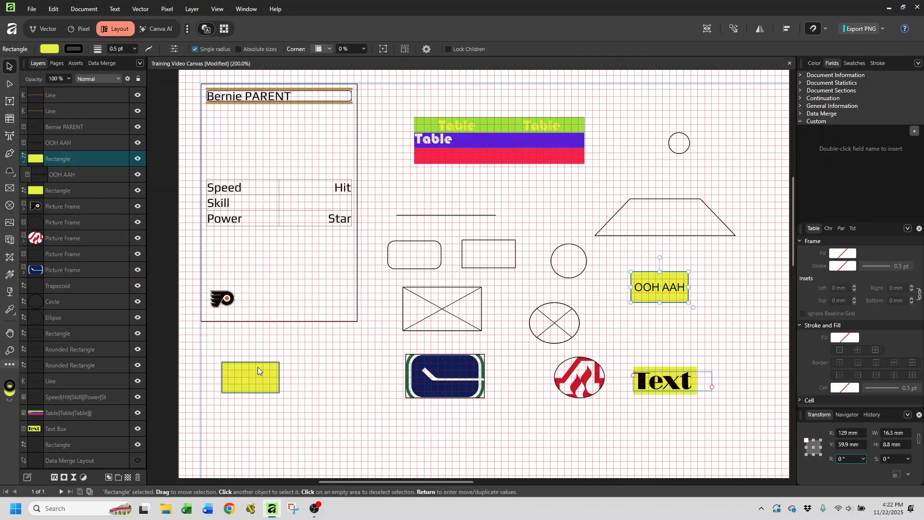
left_click_drag(257, 362, 273, 415)
left_click(258, 377)
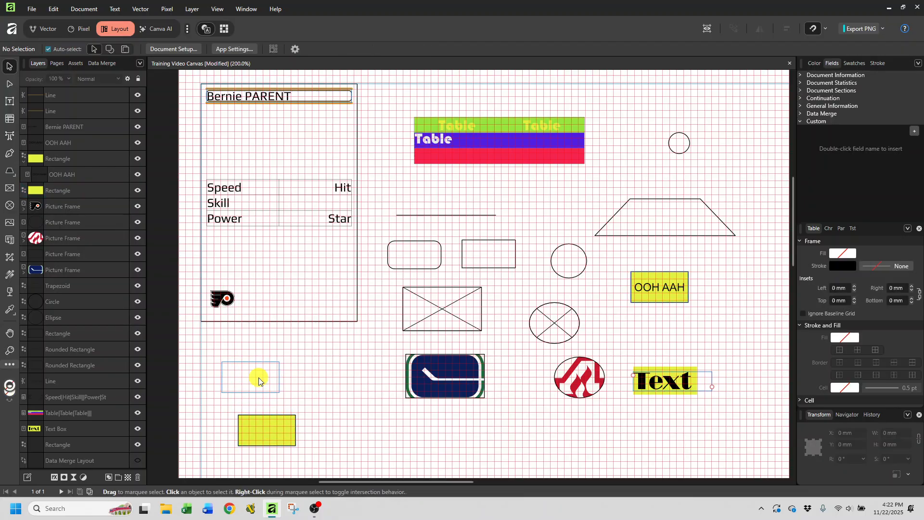
Select the text inside the nested OOH AAH frame and open its text colour swatches.
left_click(76, 178)
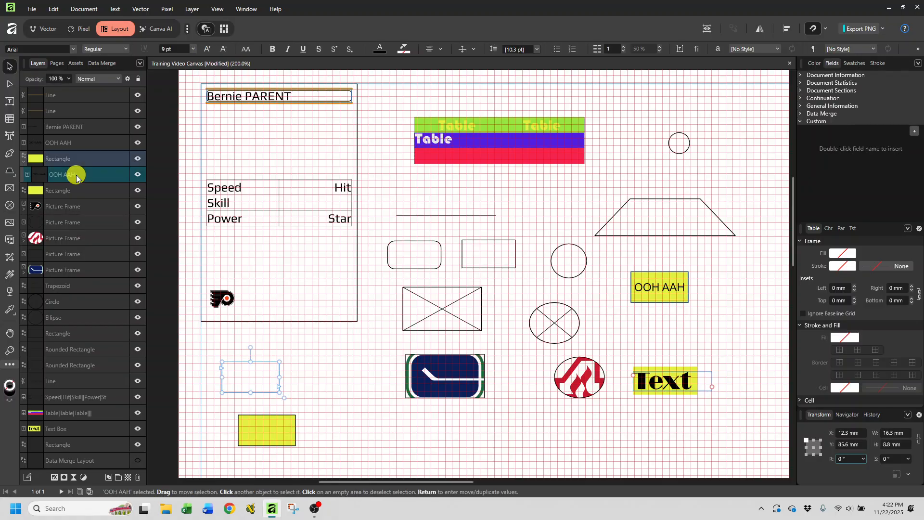
double_click(76, 175)
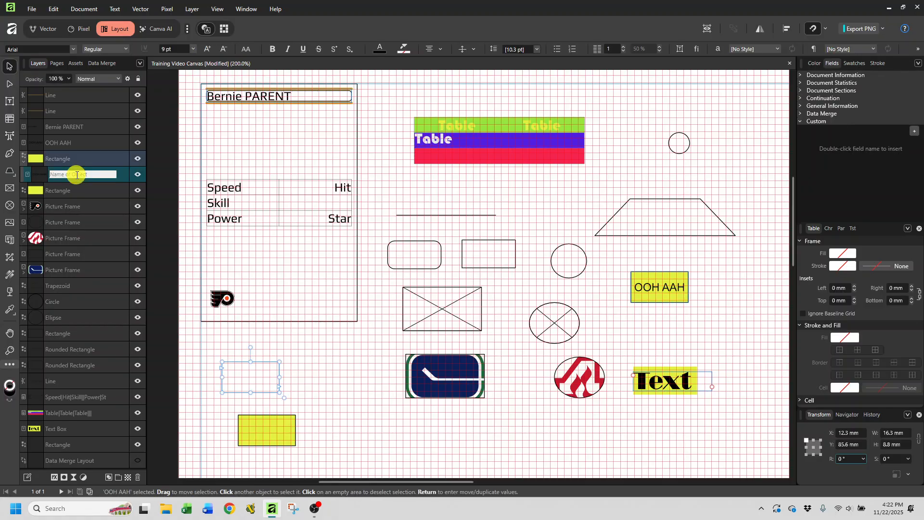
left_click(120, 177)
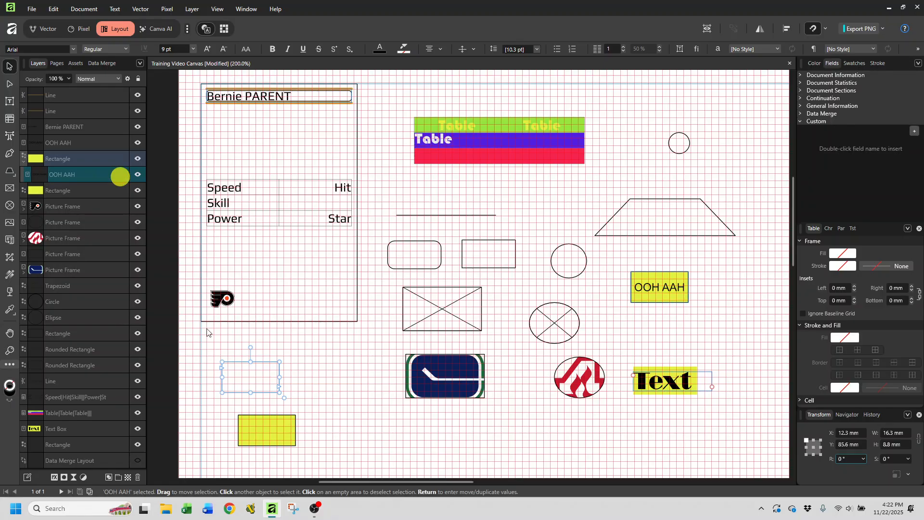
left_click(231, 380)
left_click(231, 380)
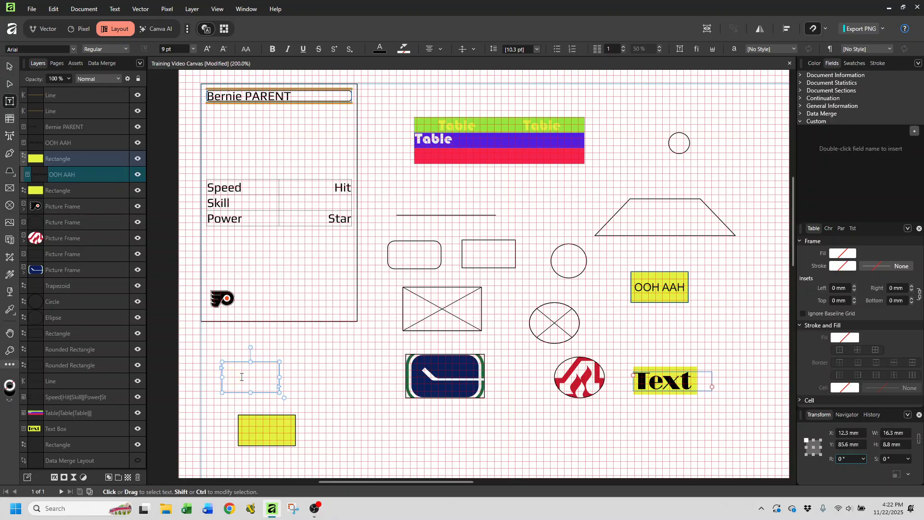
left_click_drag(226, 377, 286, 378)
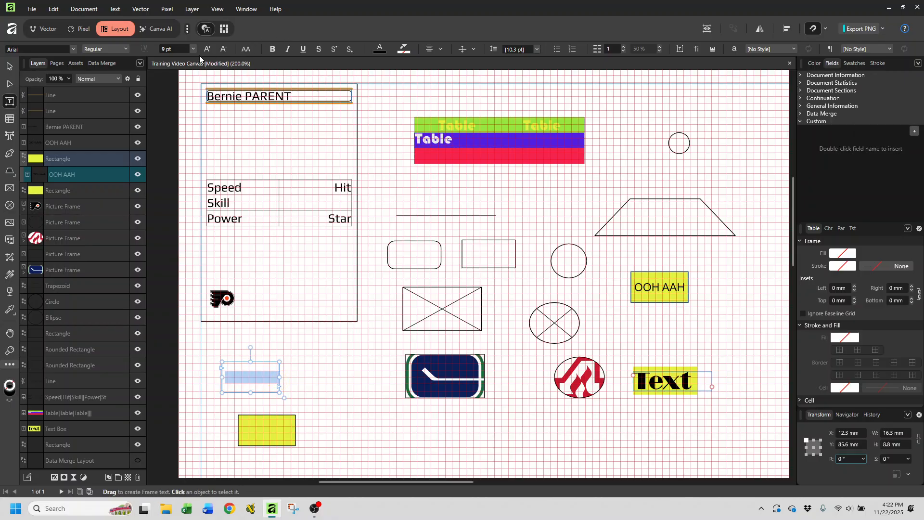
left_click(379, 48)
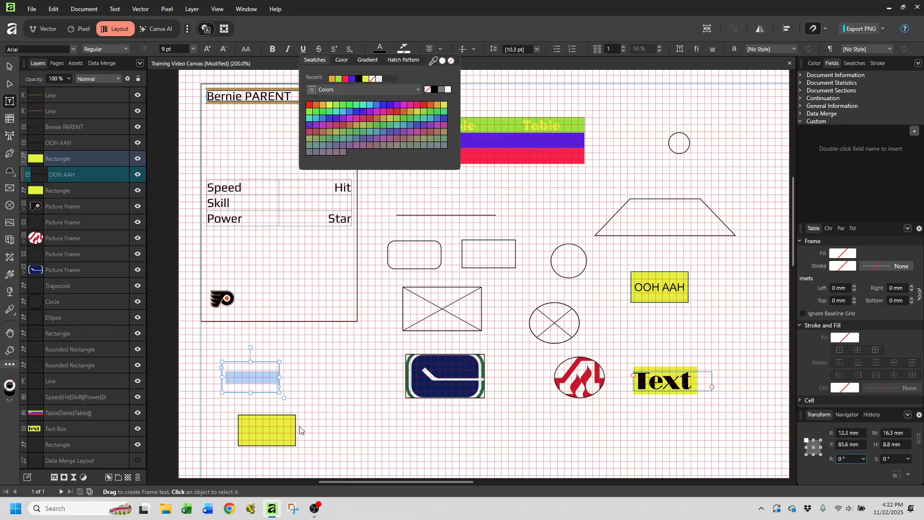
mouse_move(289, 415)
left_mouse_down()
mouse_move(277, 374)
mouse_move(238, 372)
left_mouse_up()
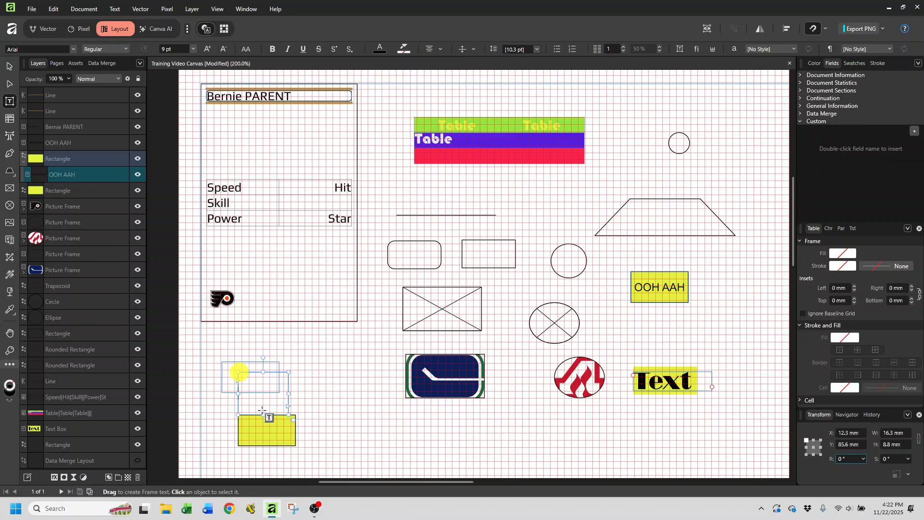
Delete the upper Rectangle layer together with the text frames nested inside it.
left_click(61, 159)
key("Delete")
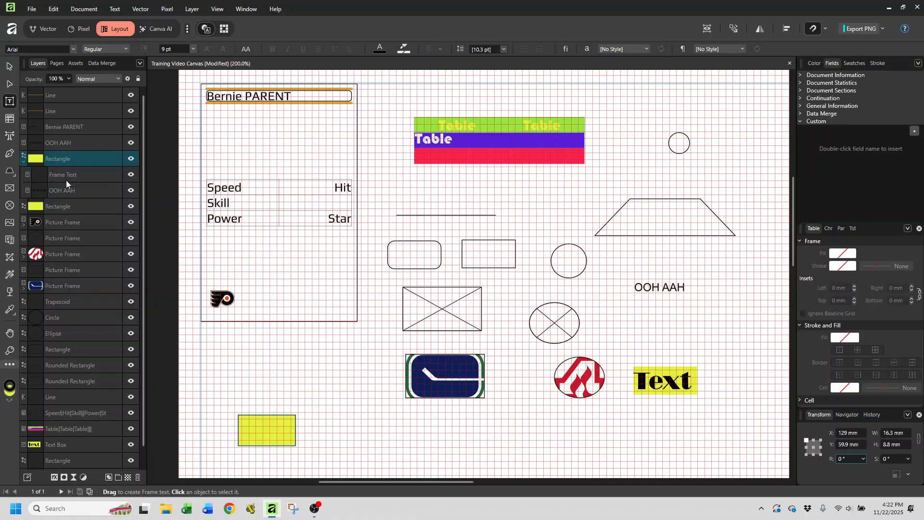
Delete the remaining yellow Rectangle layer that sits below the card.
double_click(87, 156)
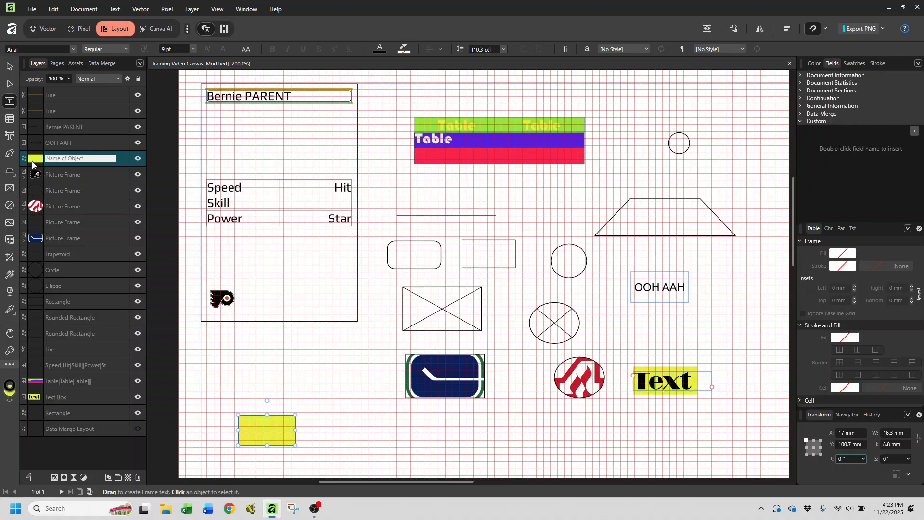
left_click(21, 158)
key("Delete")
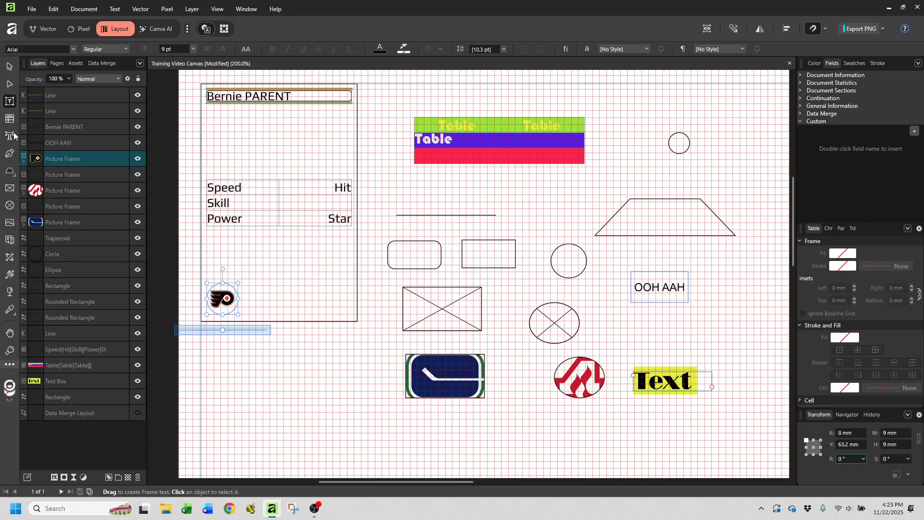
Draw a rounded rectangle about 43.8 mm wide and 4.4 mm high just below the card.
left_click(9, 173)
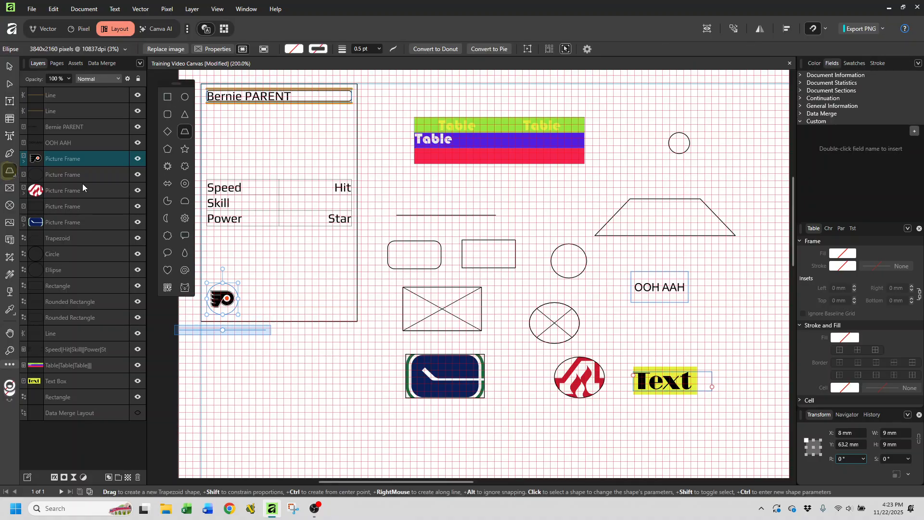
left_click(168, 116)
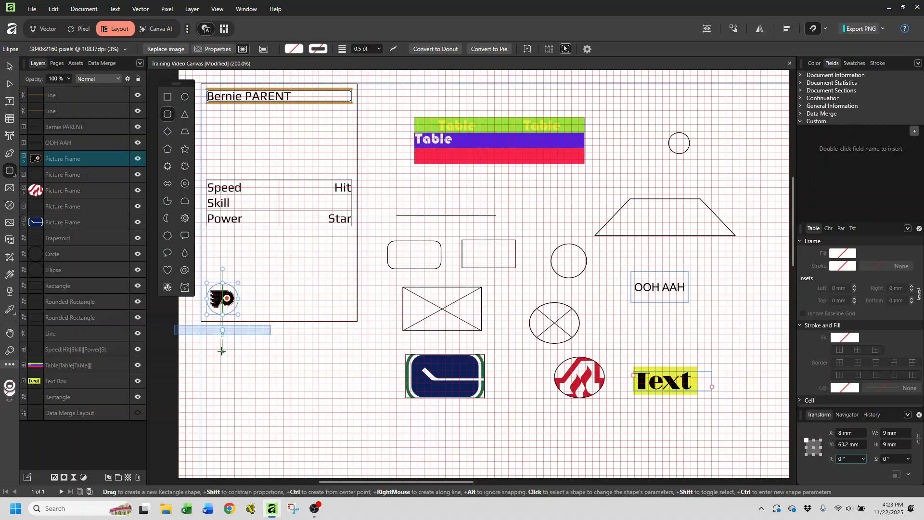
left_click_drag(223, 352, 375, 366)
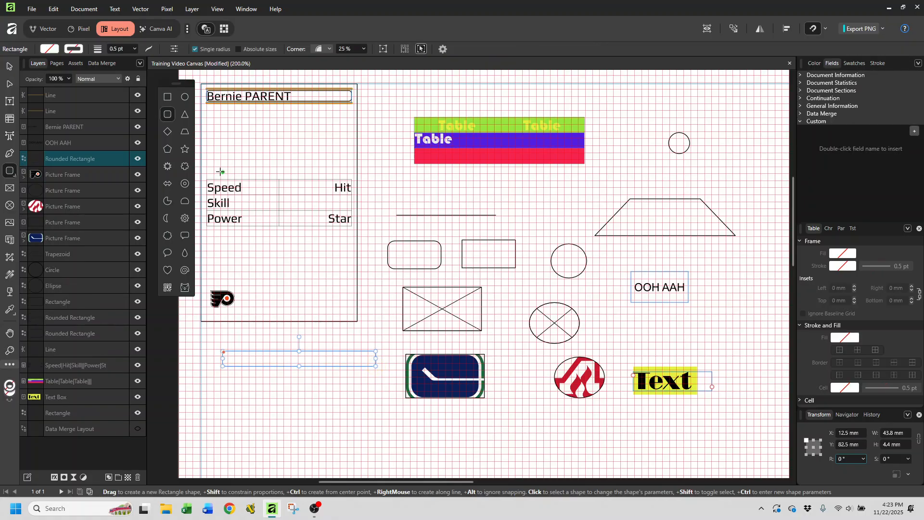
Place a text frame about 36 mm wide over the new rounded rectangle and enter the text "Philadelphia FLYERS".
left_click(10, 102)
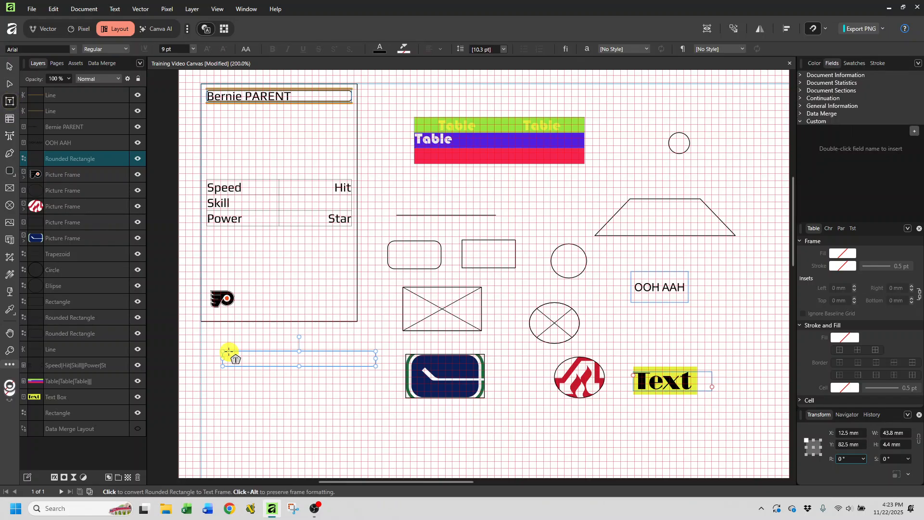
left_click_drag(229, 351, 365, 366)
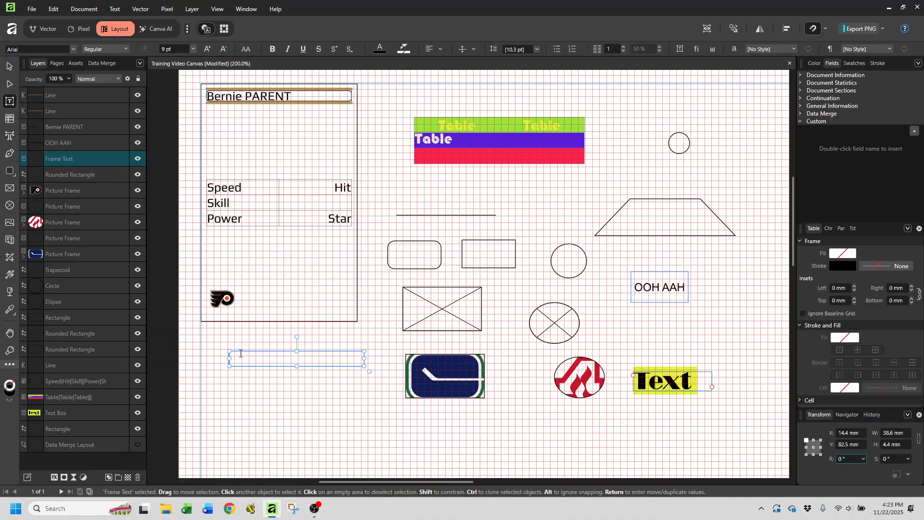
left_click_drag(229, 358, 238, 358)
left_click(255, 359)
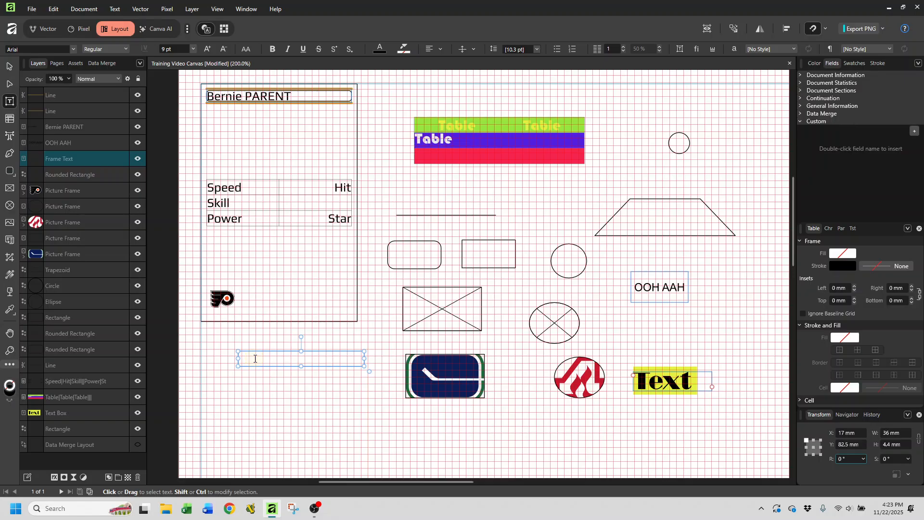
type("Philadel")
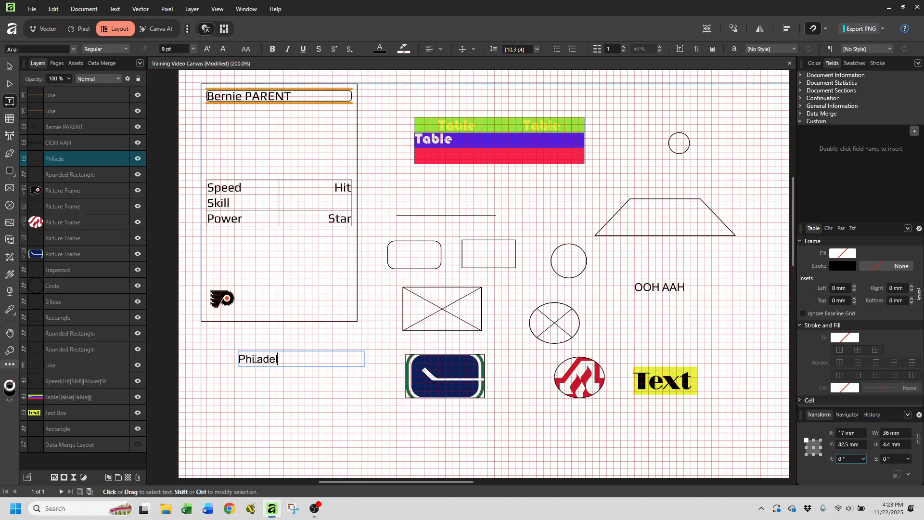
type("phia FKL")
key("BackSpace")
type("YERS")
Change the font of the whole Philadelphia FLYERS text to Play.
key("ctrl+a")
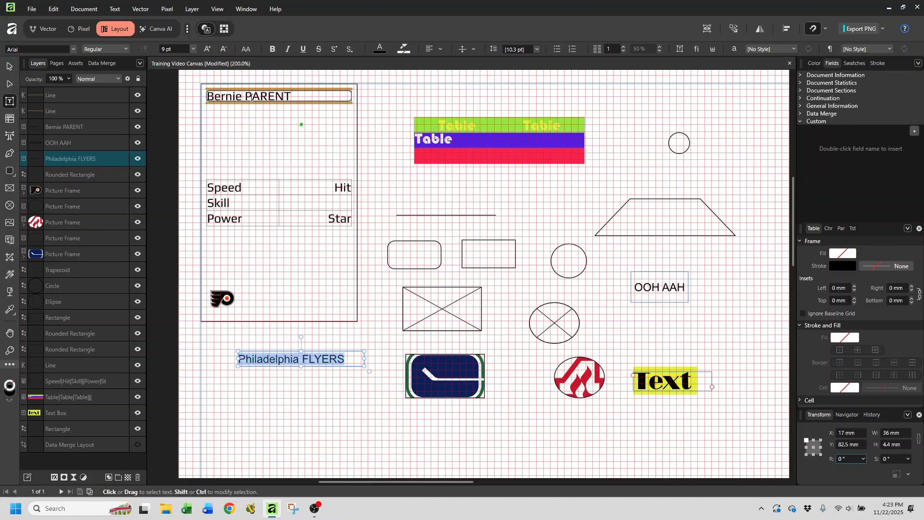
left_click(65, 48)
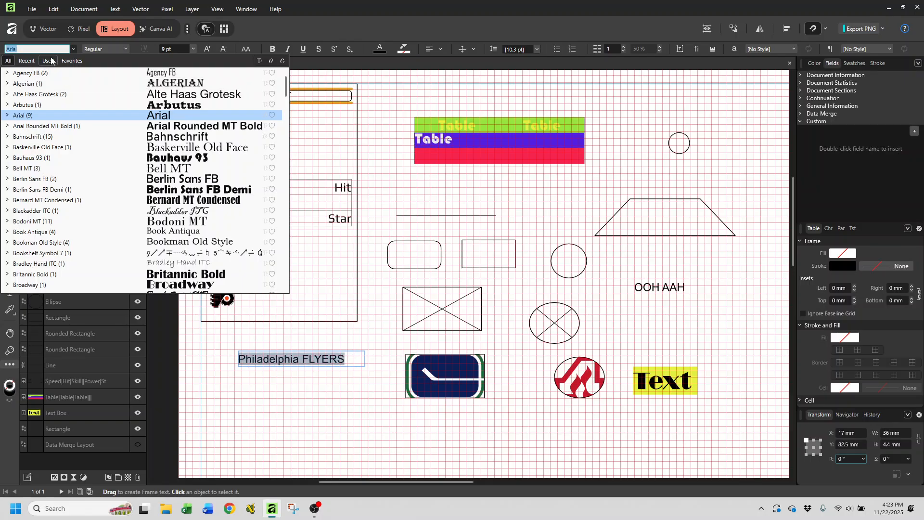
key("BackSpace")
key("BackSpace")
key("BackSpace")
key("BackSpace")
key("BackSpace")
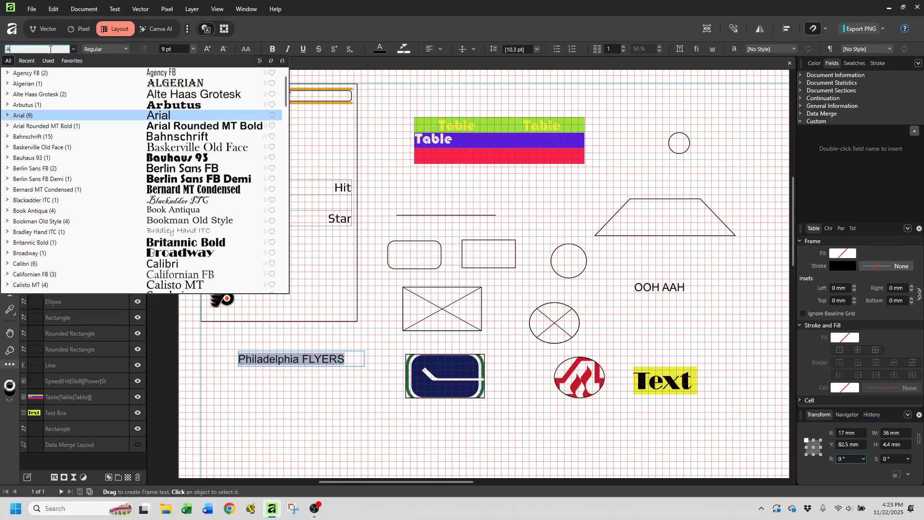
type("pl")
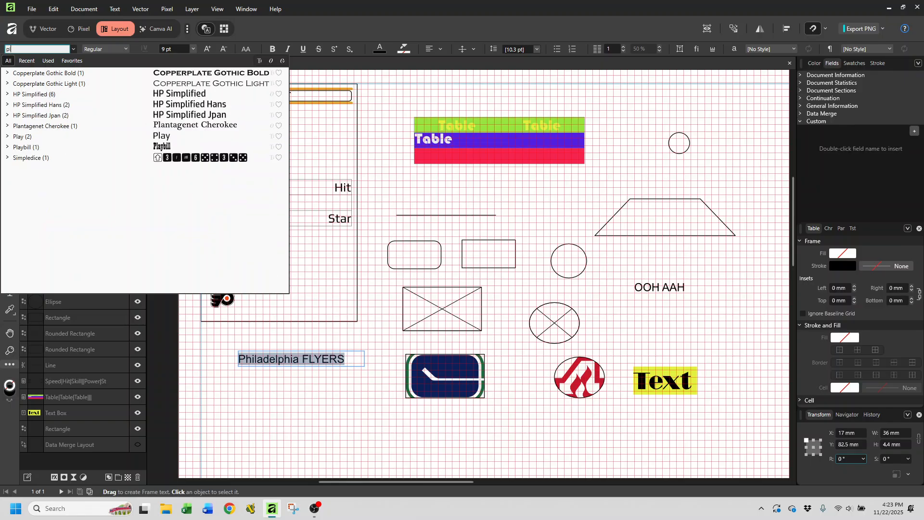
key("BackSpace")
type("lay")
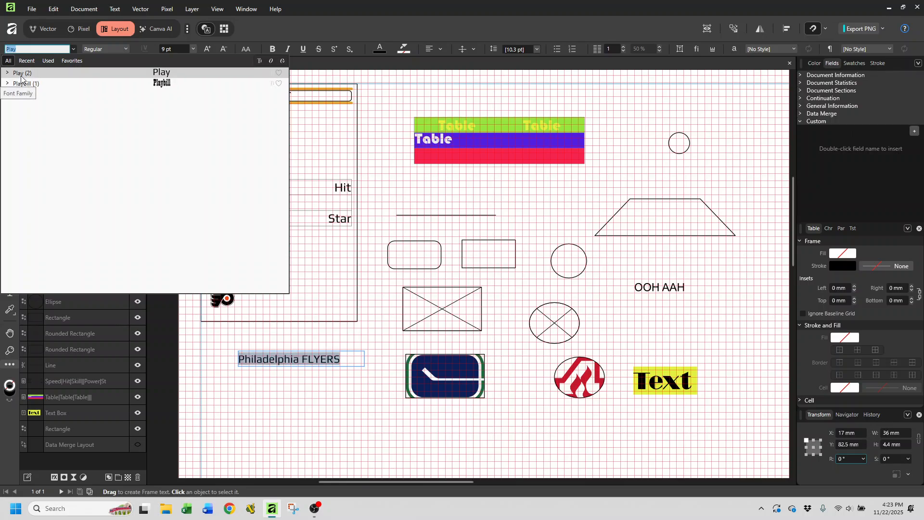
left_click(21, 75)
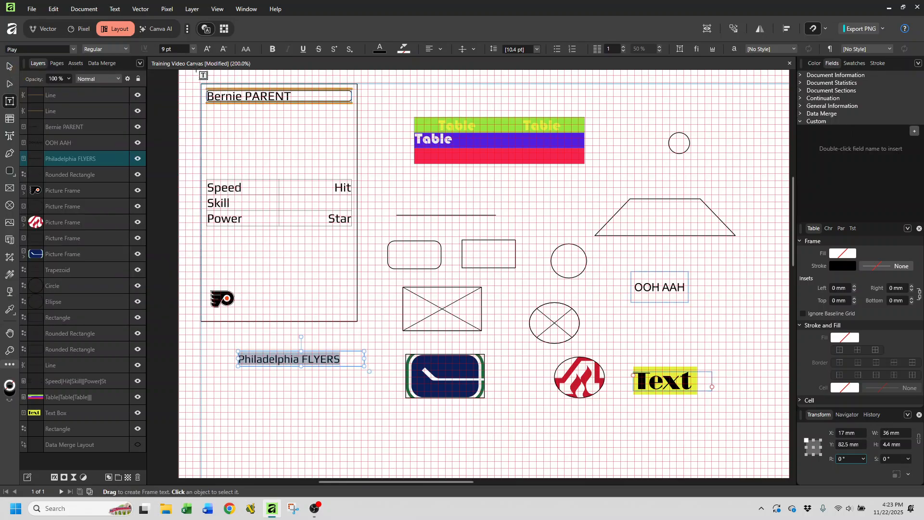
Set the size of the Philadelphia FLYERS text to 8 pt.
left_click(193, 50)
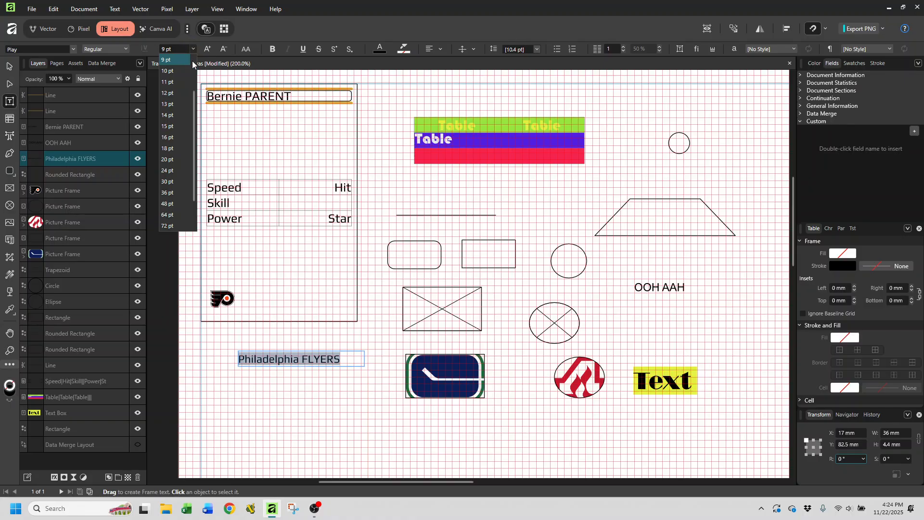
left_click(193, 57)
left_click(167, 60)
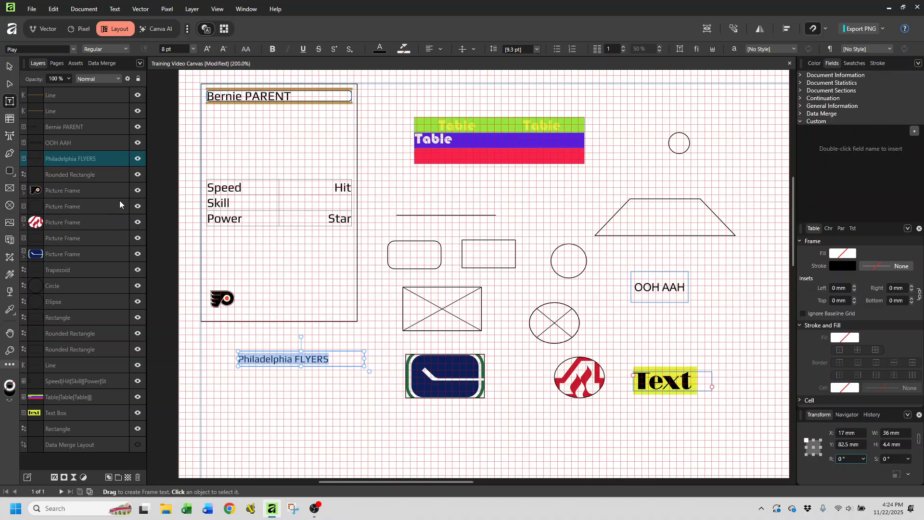
Give the rounded rectangle around the Philadelphia FLYERS text a black stroke.
left_click(69, 176)
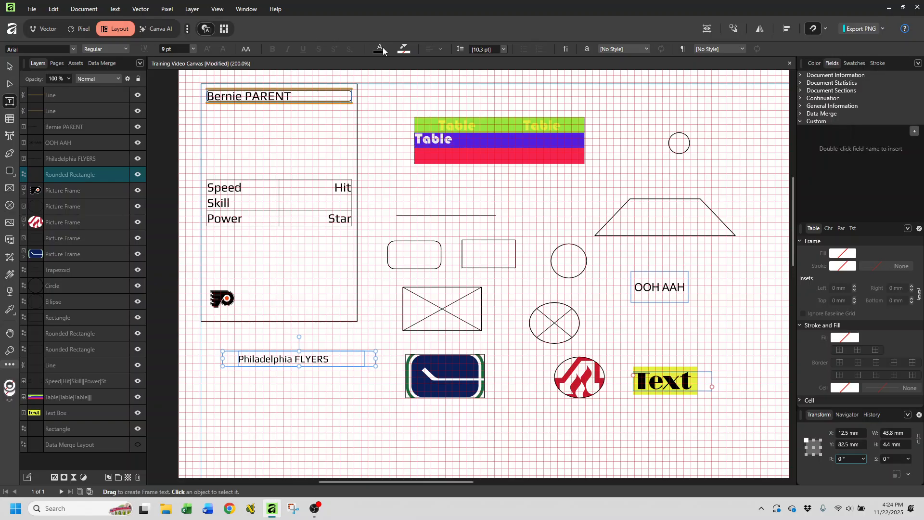
left_click(9, 66)
left_click(96, 49)
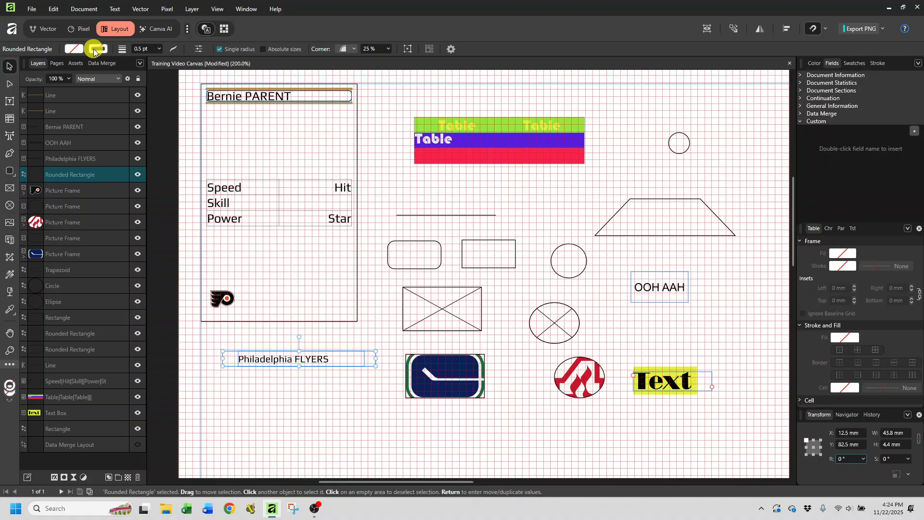
left_click(77, 79)
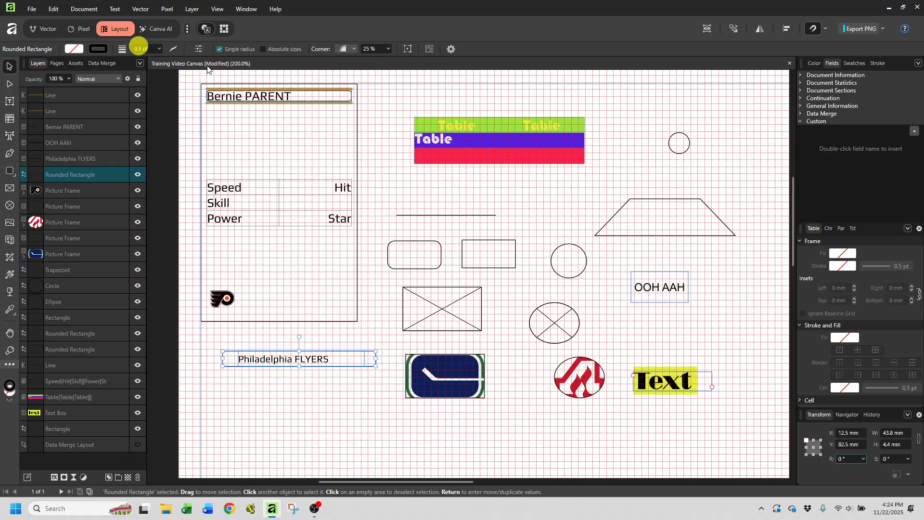
key("1")
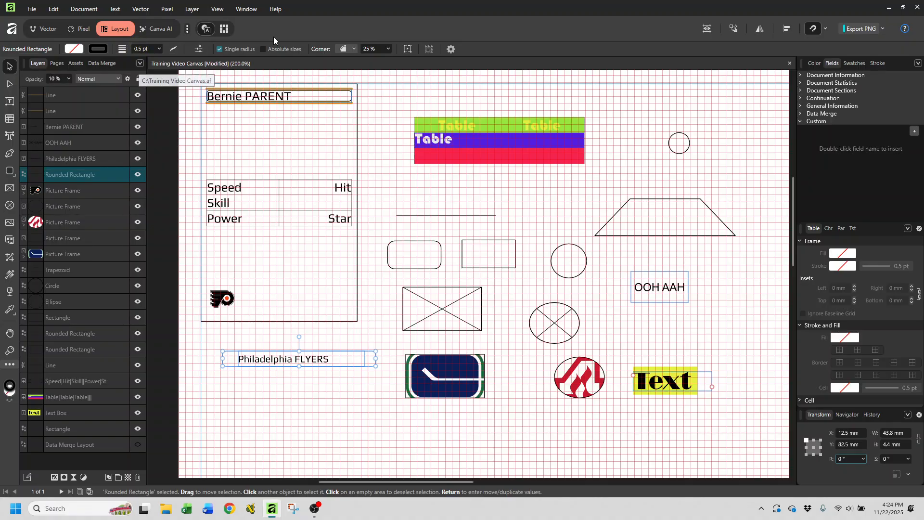
left_click(67, 79)
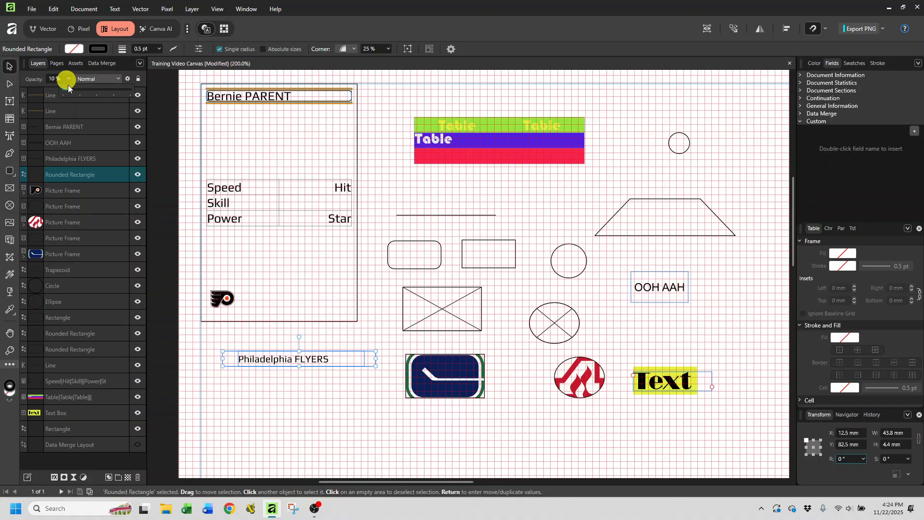
left_click(52, 79)
left_click(52, 79)
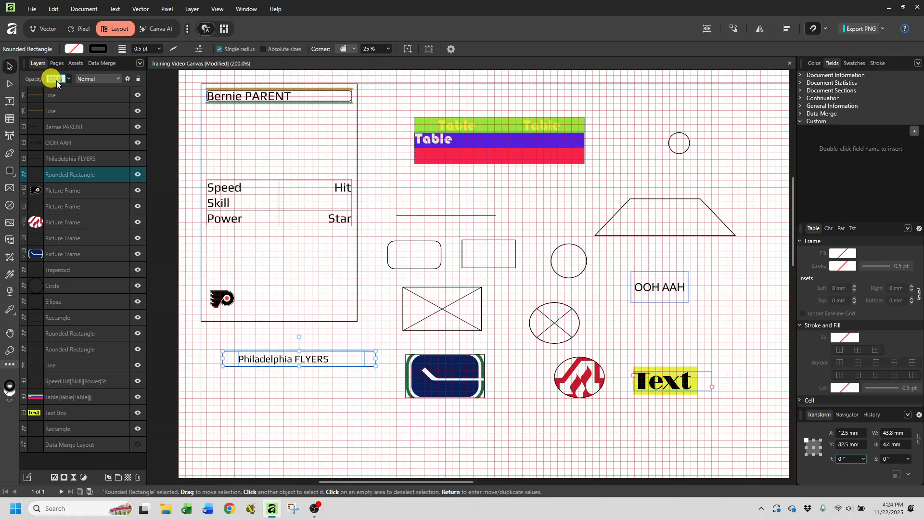
left_click(93, 79)
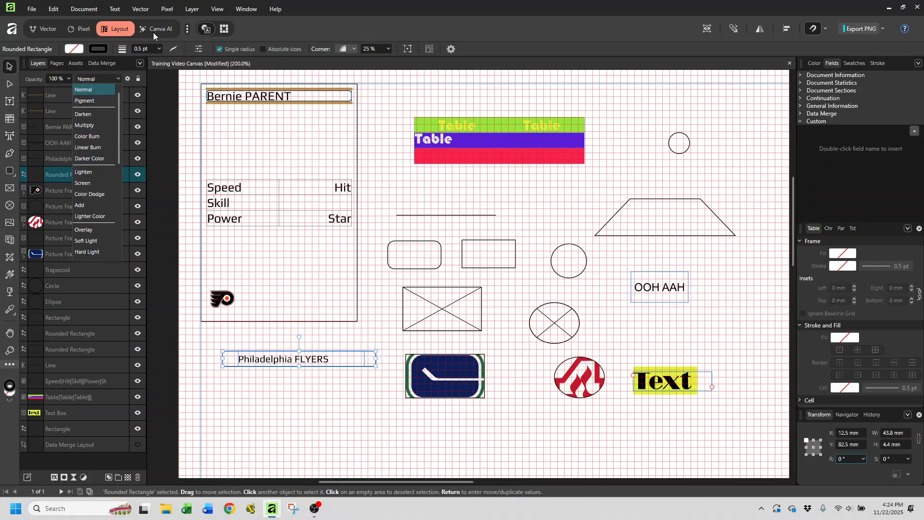
Set the stroke width of the rounded rectangle around Philadelphia FLYERS to 1 pt and deselect it.
left_click(146, 50)
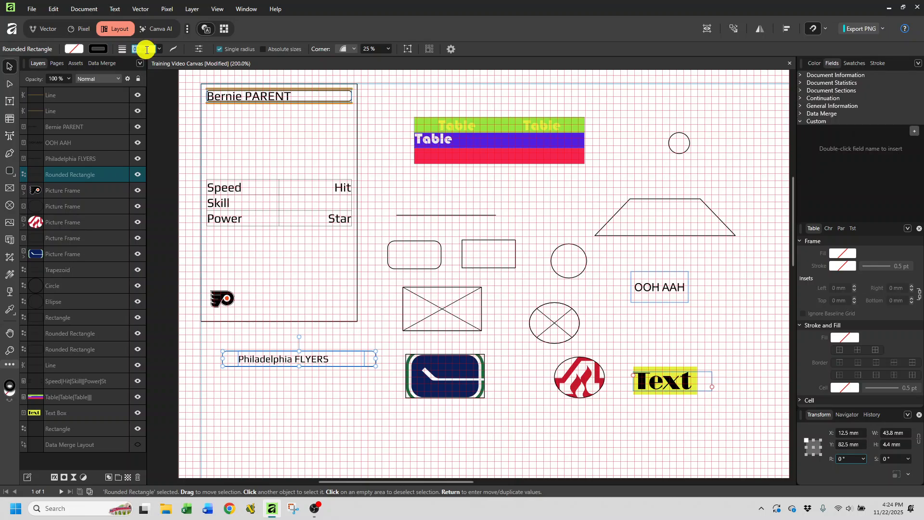
left_click(147, 49)
type("1")
left_click(294, 403)
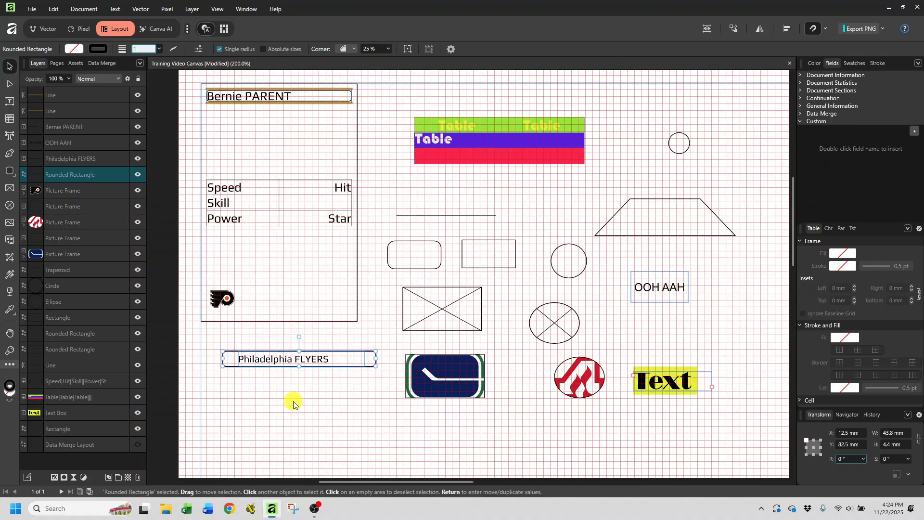
left_click_drag(293, 402, 239, 427)
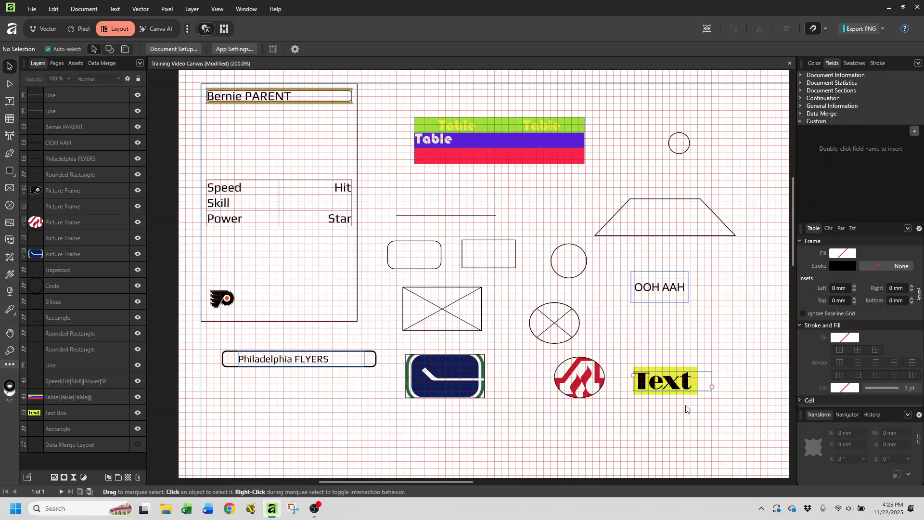
Delete the text box reading "Text" with the yellow highlight and clear the selection.
left_click(705, 374)
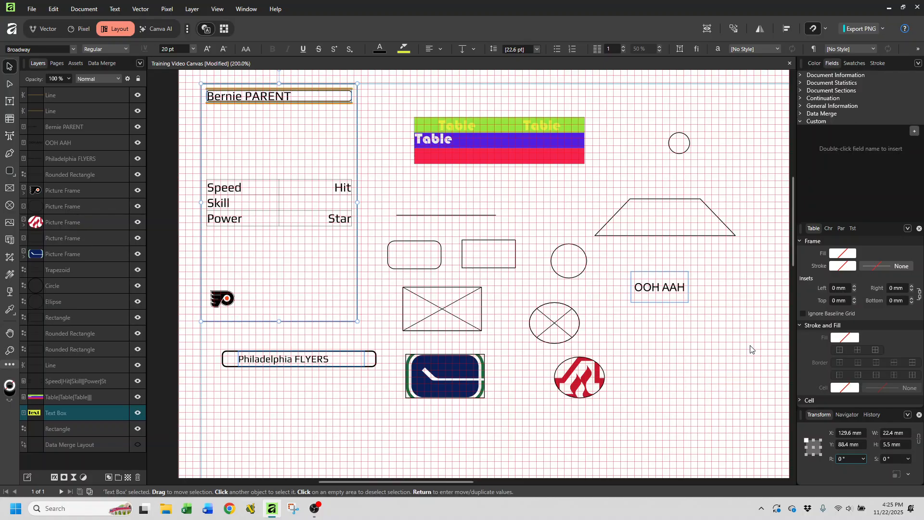
key("Delete")
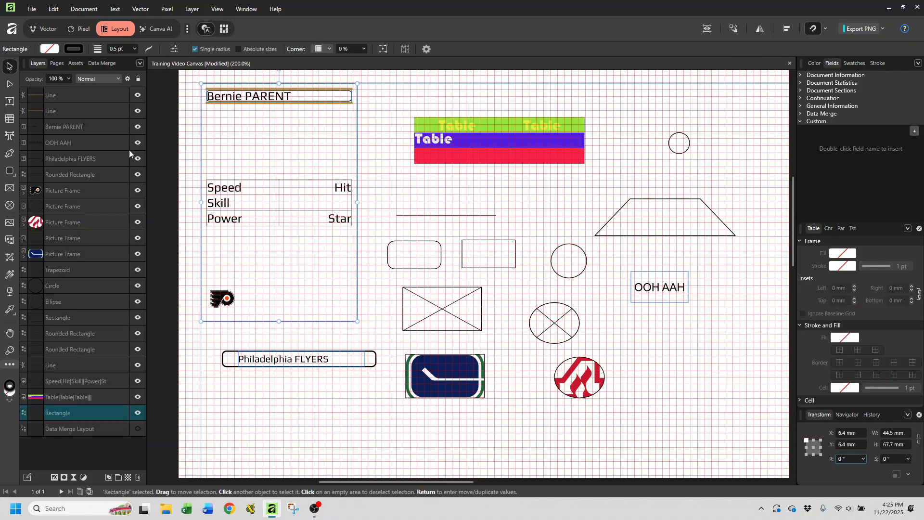
key("ctrl+d")
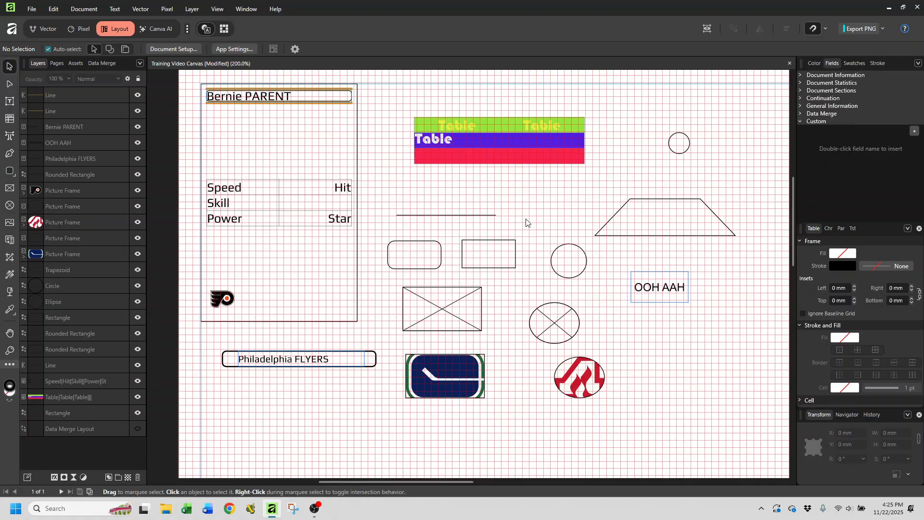
right_click(98, 175)
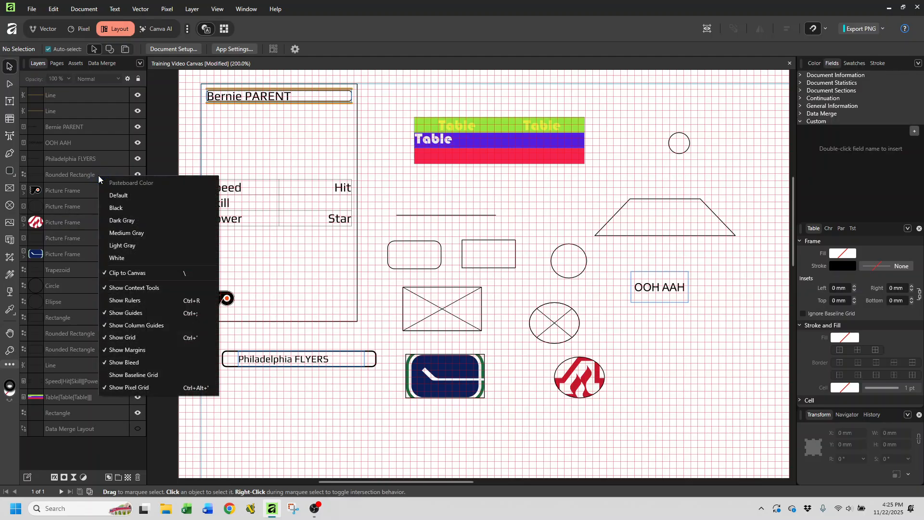
Undo the deletion of the text box reading "Text" with the yellow highlight, along with its selection changes.
left_click(54, 9)
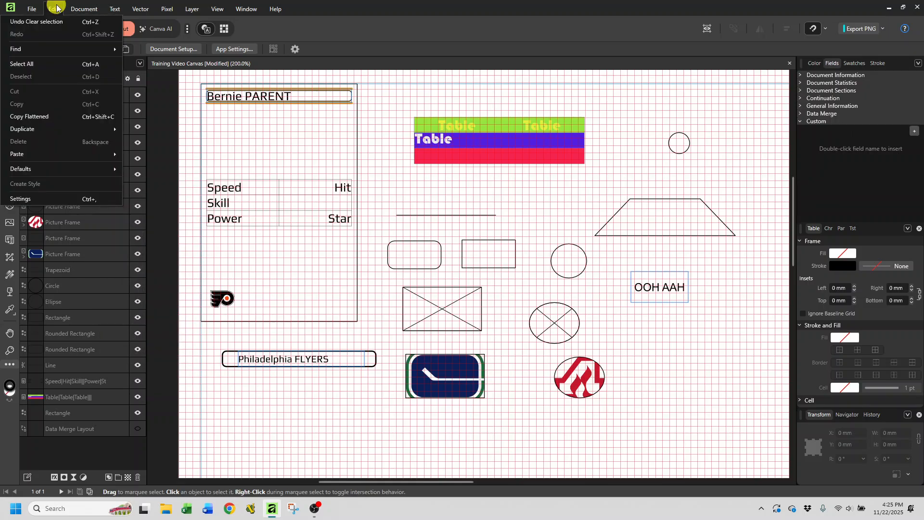
left_click(53, 21)
left_click(54, 9)
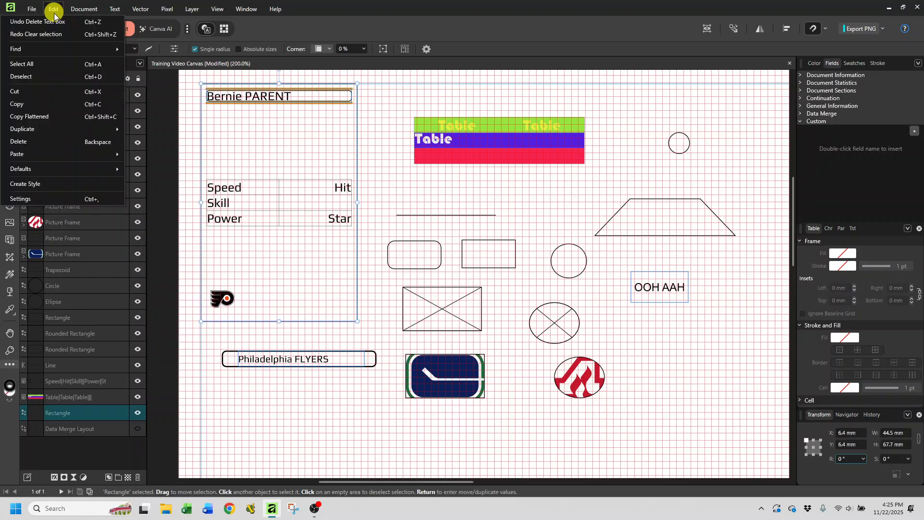
left_click(52, 21)
left_click(54, 9)
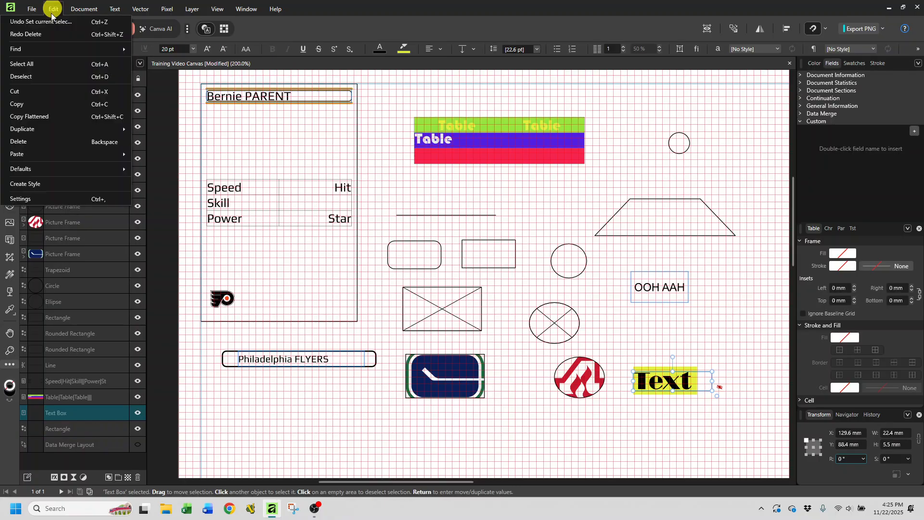
left_click(48, 21)
Undo the stroke width and black stroke applied to the rounded rectangle around Philadelphia FLYERS.
left_click(53, 9)
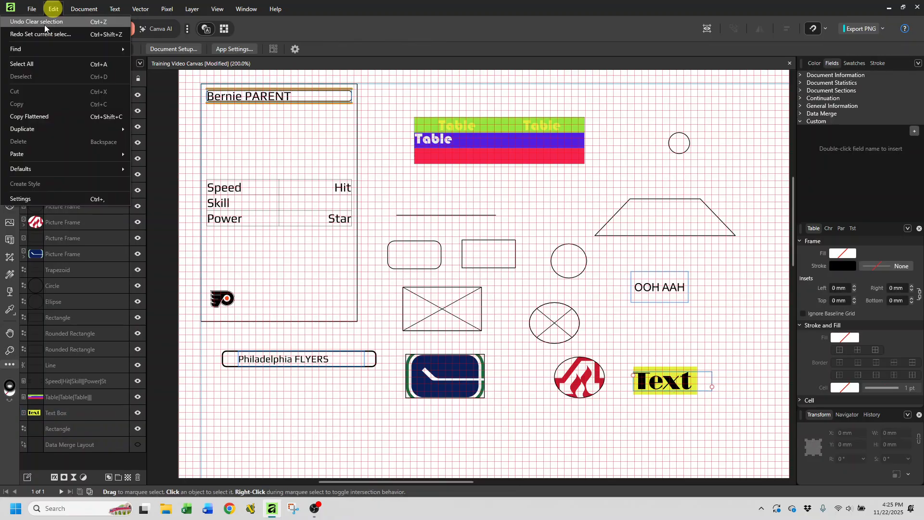
left_click(52, 19)
left_click(54, 9)
left_click(49, 20)
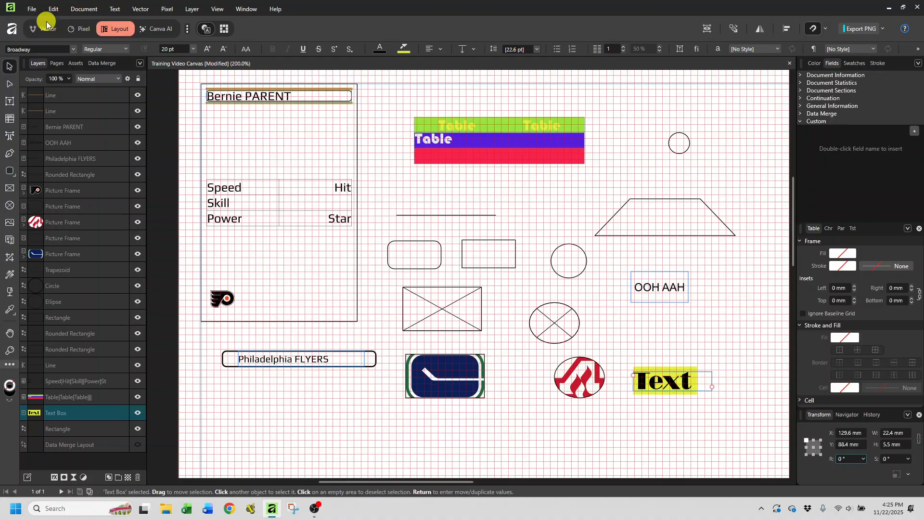
left_click(51, 10)
left_click(51, 21)
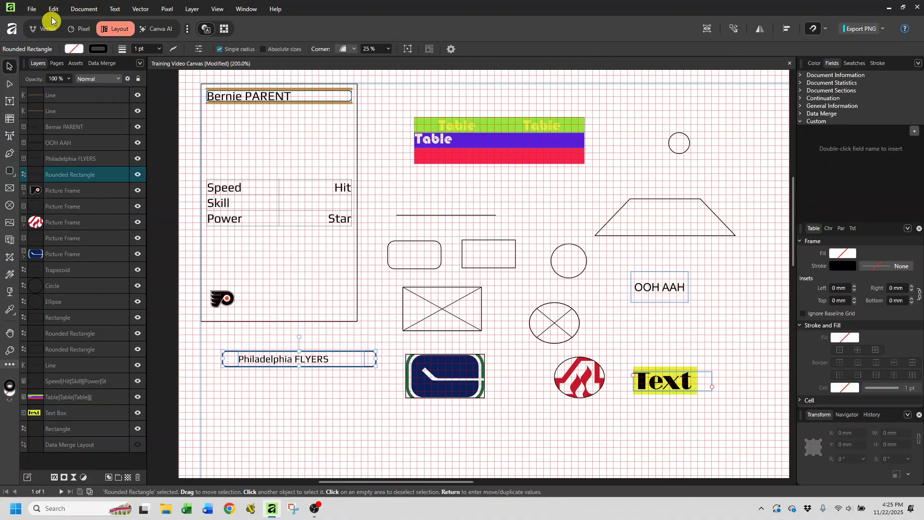
left_click(53, 10)
left_click(49, 21)
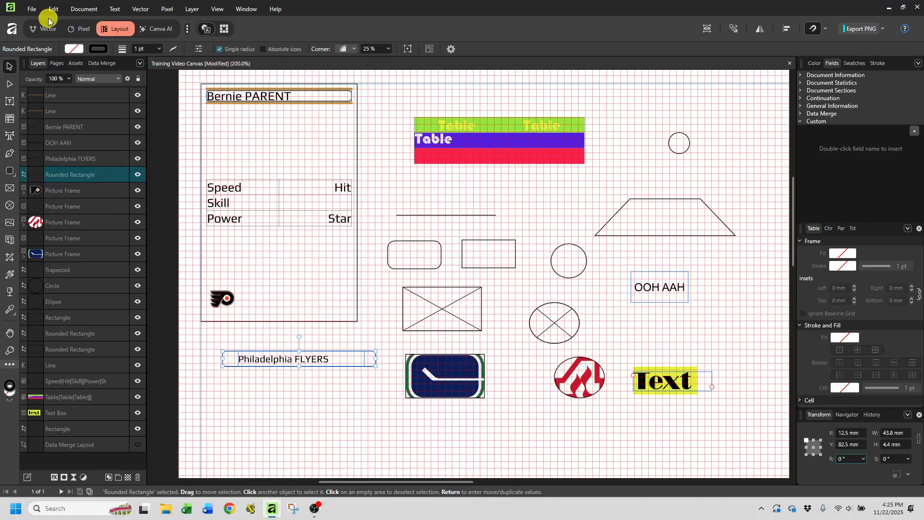
left_click(53, 9)
left_click(47, 22)
left_click(52, 10)
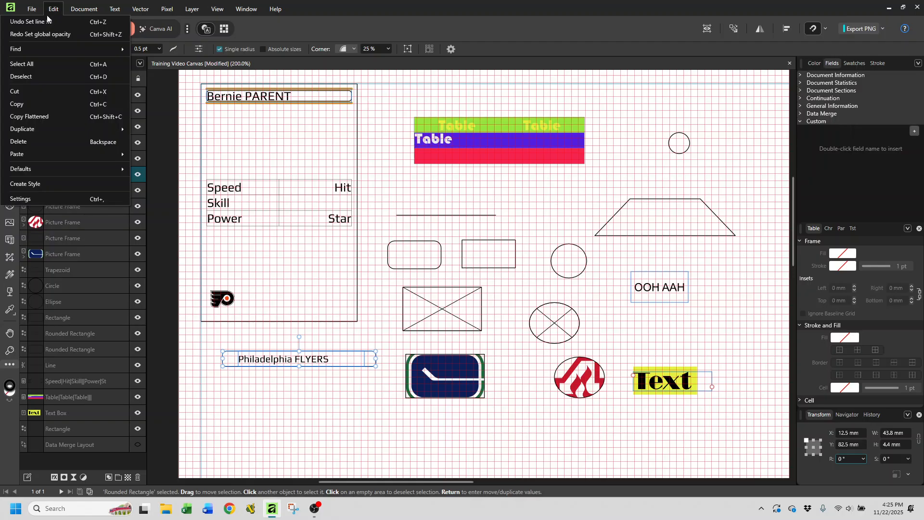
left_click(46, 19)
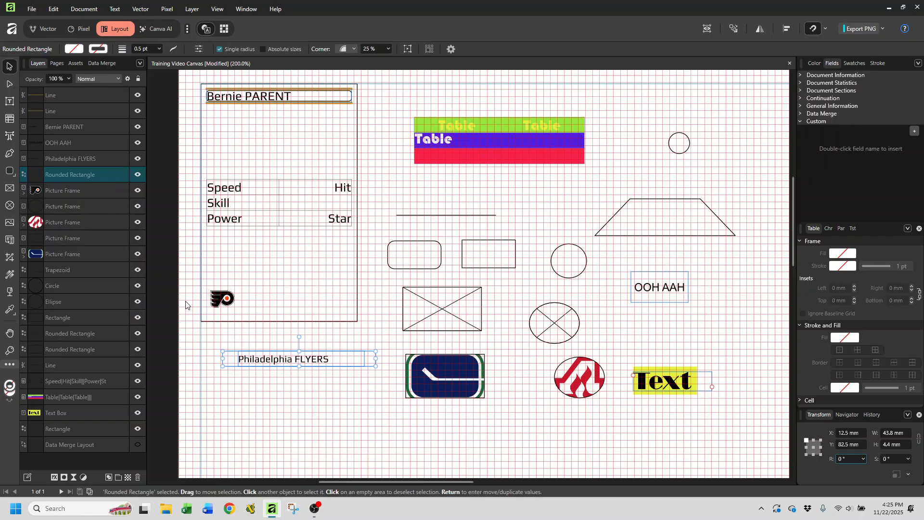
Give the rounded rectangle around Philadelphia FLYERS a black stroke with a width of 1 pt.
left_click(104, 49)
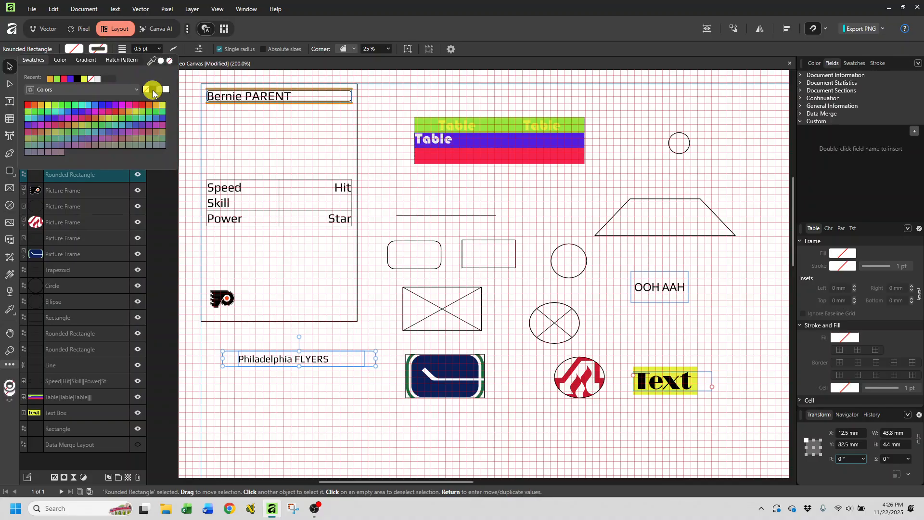
left_click(152, 90)
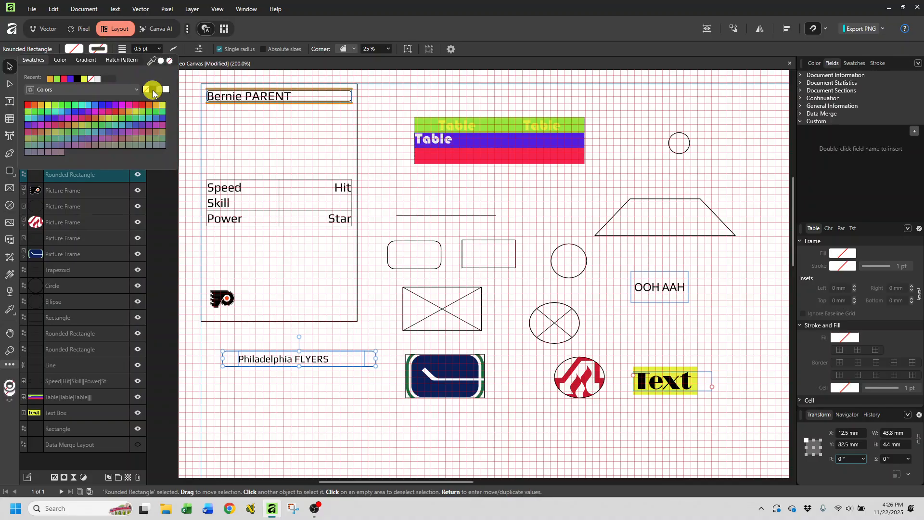
left_click(142, 49)
type("1.0")
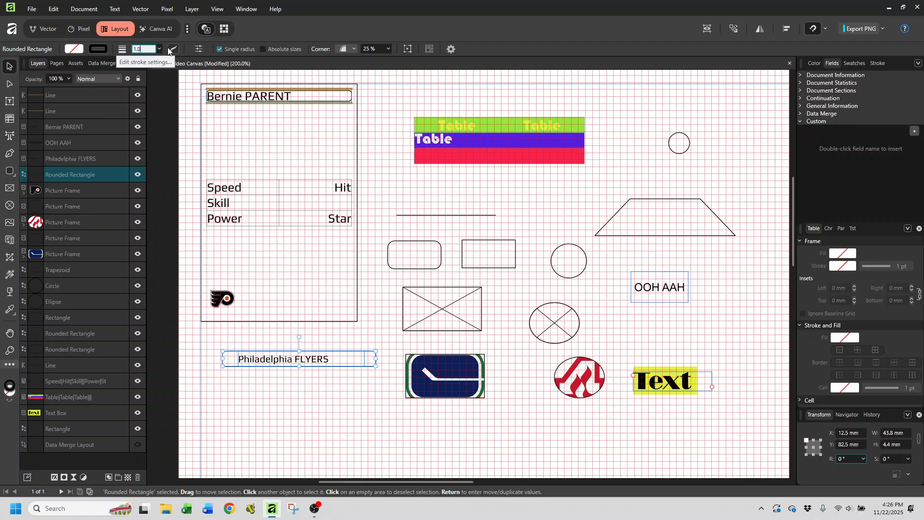
key("Return")
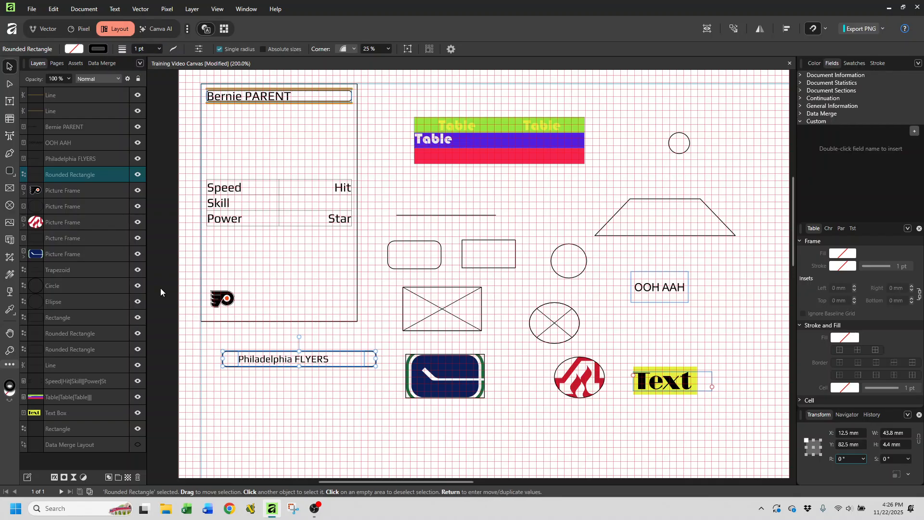
Nest the Philadelphia FLYERS text layer inside its rounded rectangle and expand the rectangle's layer.
left_click(68, 157)
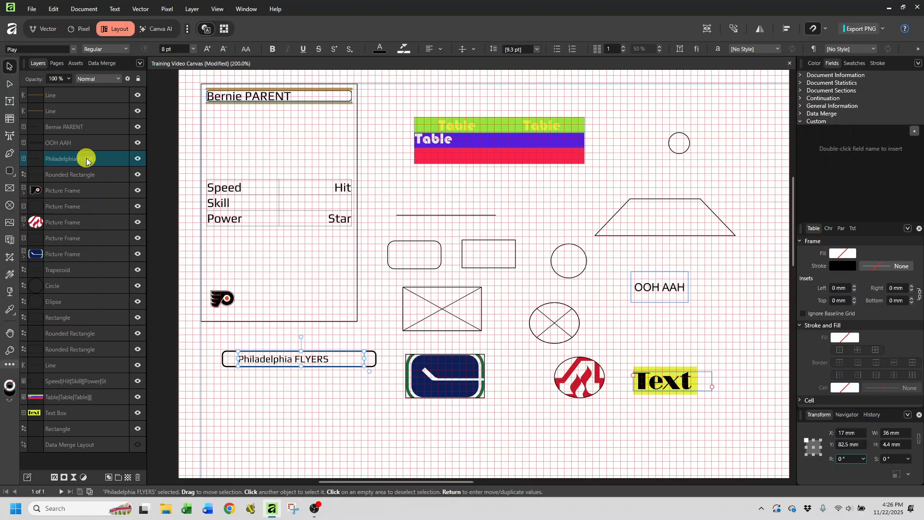
left_click_drag(86, 157, 85, 174)
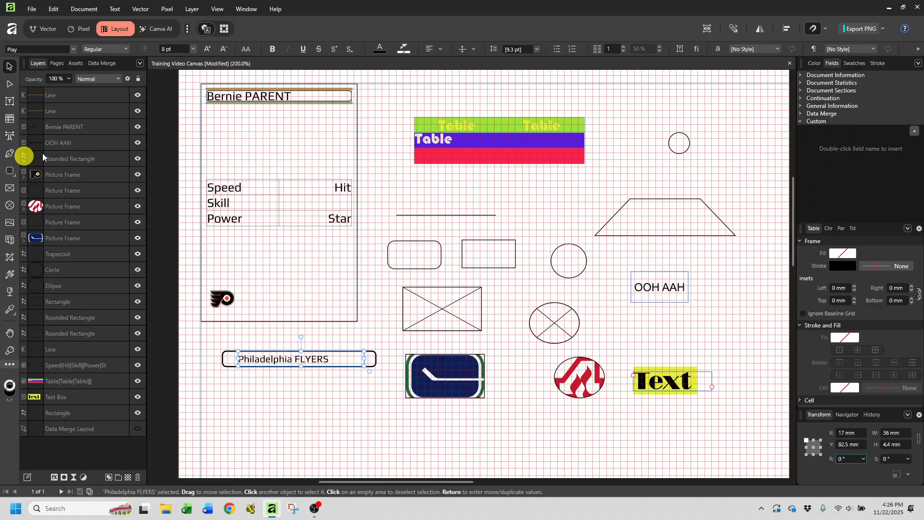
left_click(23, 161)
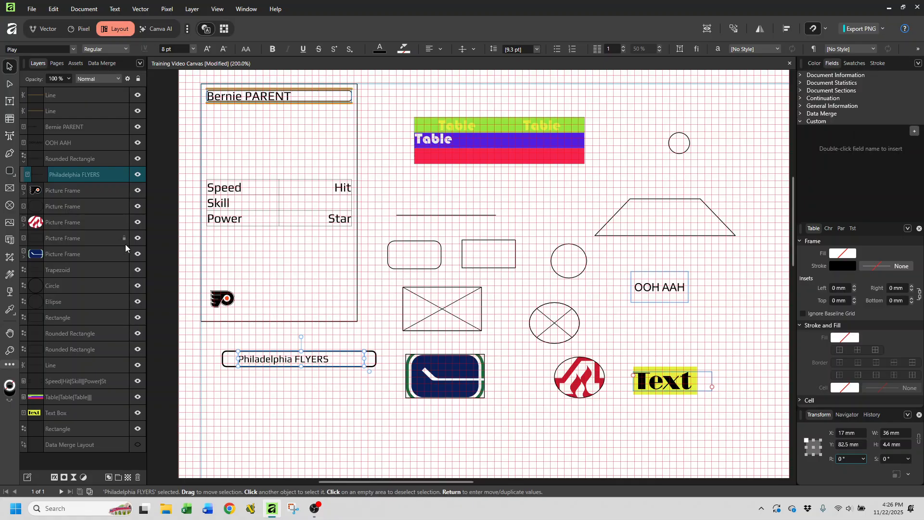
Move the rounded rectangle with its nested text beside the Flyers logo on the card and narrow it to about 31.1 mm.
left_click(67, 160)
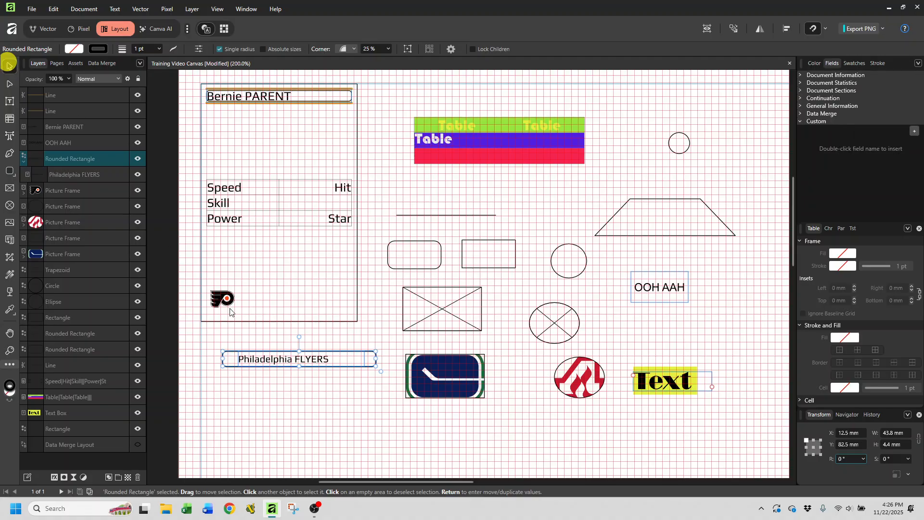
left_click_drag(267, 361, 292, 308)
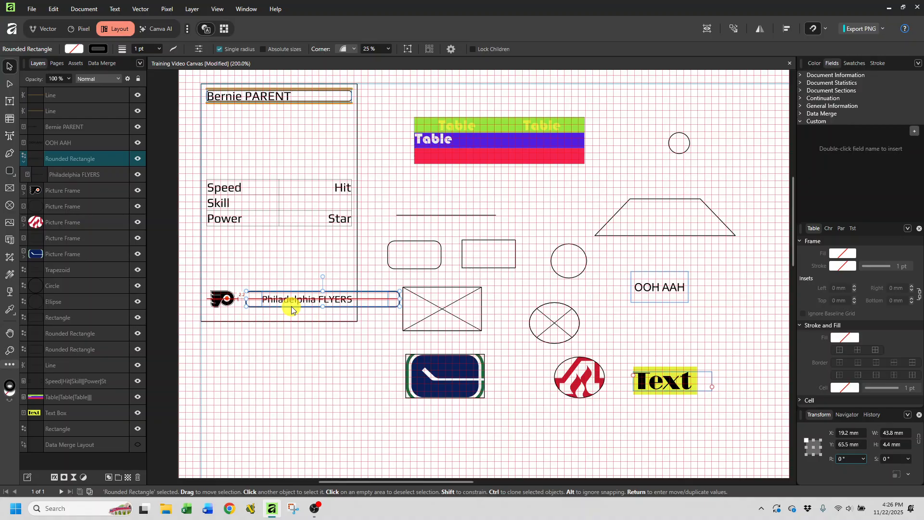
left_click_drag(291, 307, 287, 306)
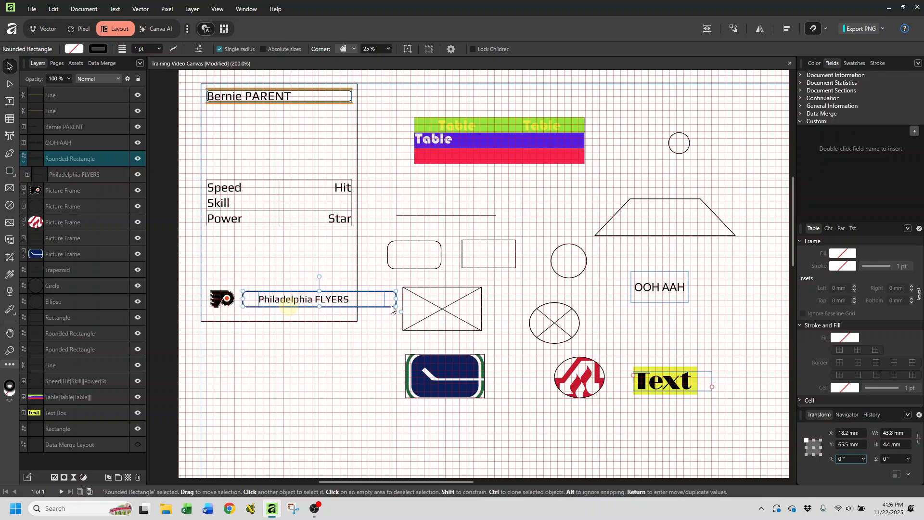
left_click_drag(396, 300, 347, 300)
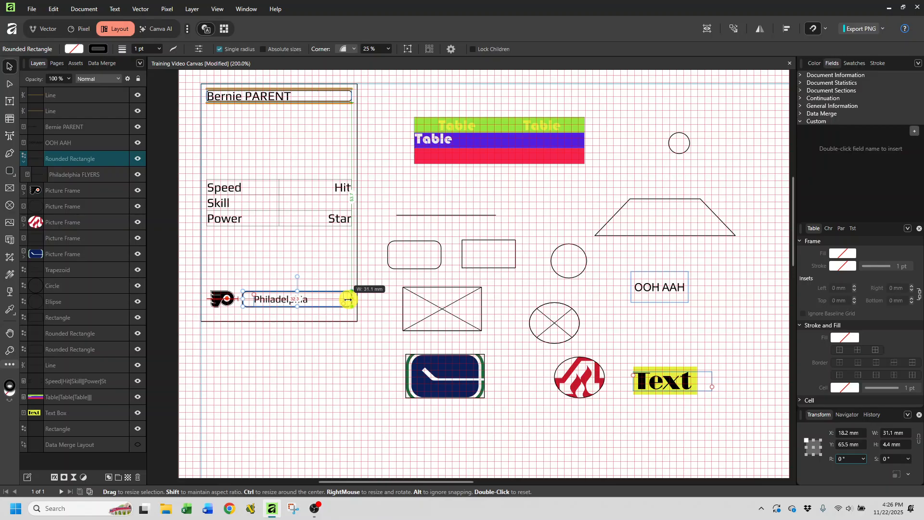
left_click_drag(347, 299, 348, 300)
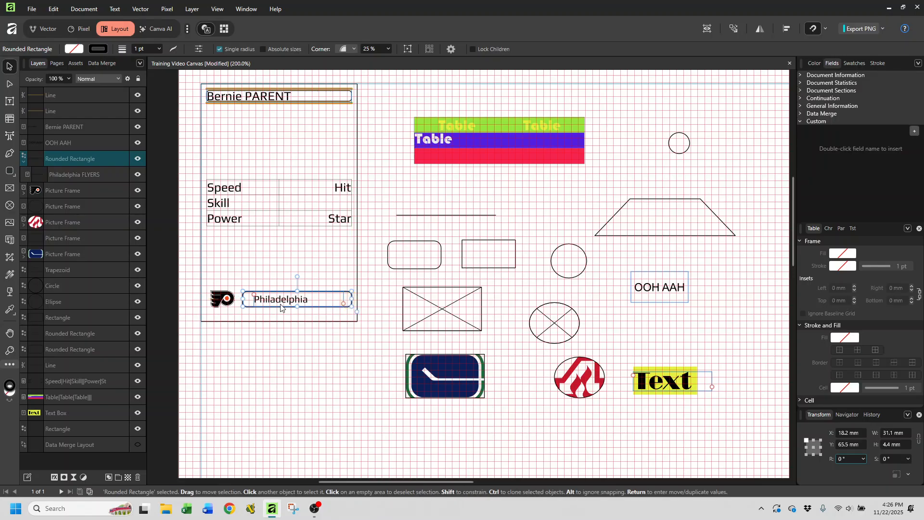
Remove the word "Philadelphia" from the nested team-name text, keeping only "FLYERS".
left_click(253, 299)
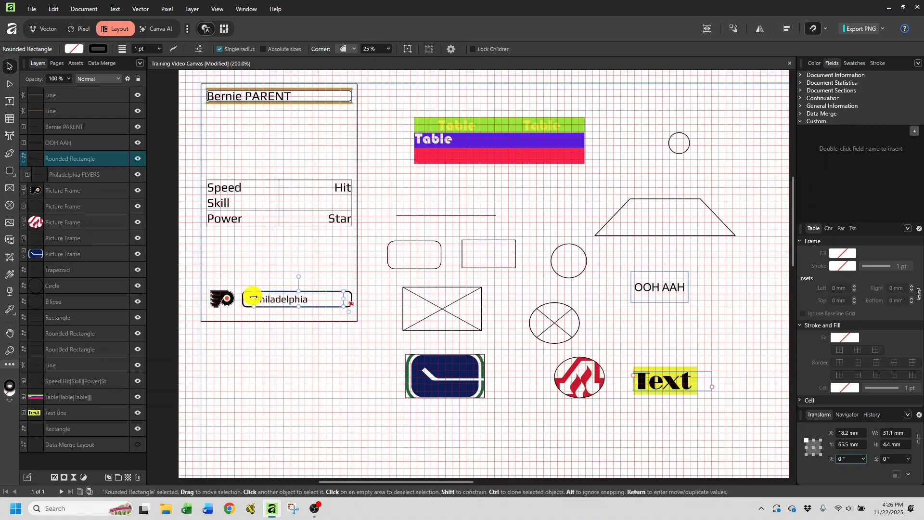
double_click(320, 301)
double_click(320, 301)
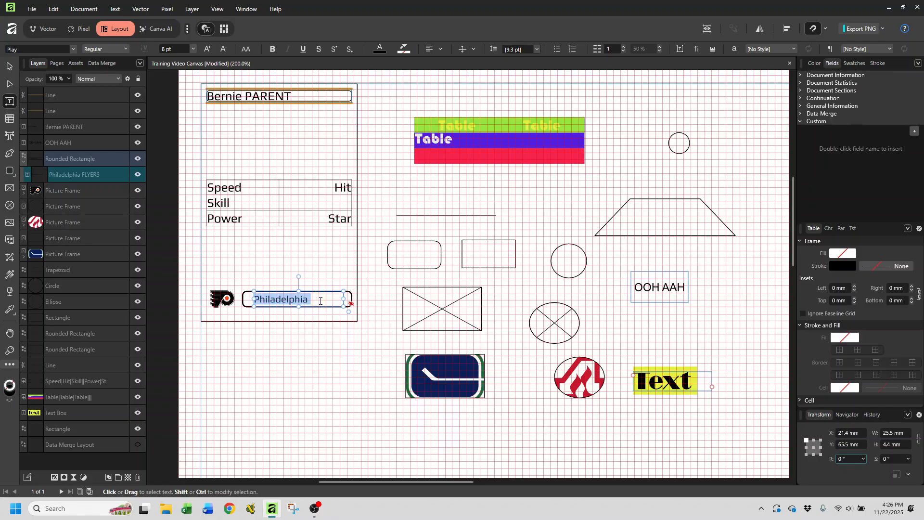
key("BackSpace")
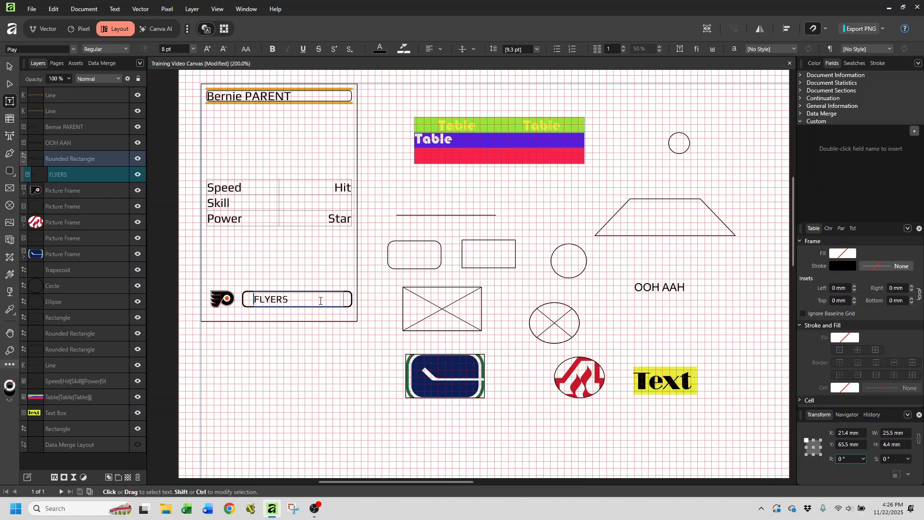
key("Escape")
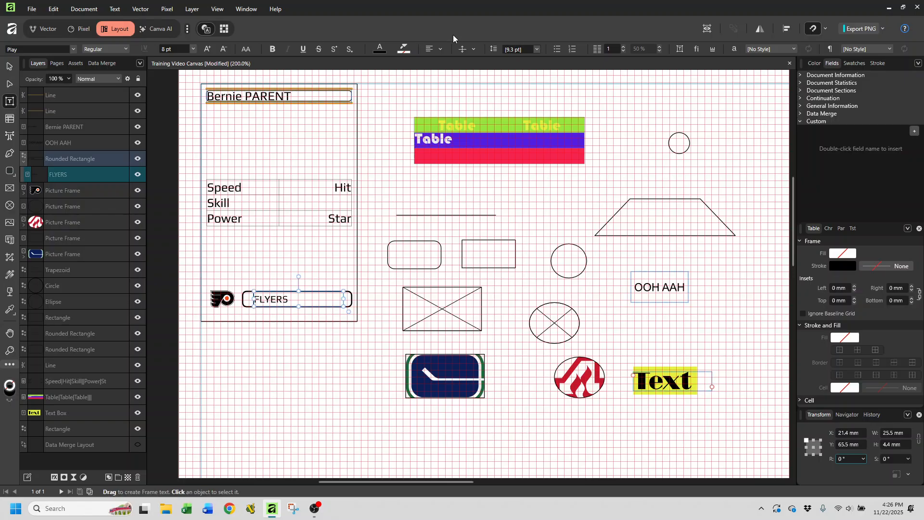
Right-align the FLYERS text within its frame and deselect it.
left_click(439, 49)
left_click(386, 112)
left_click(553, 93)
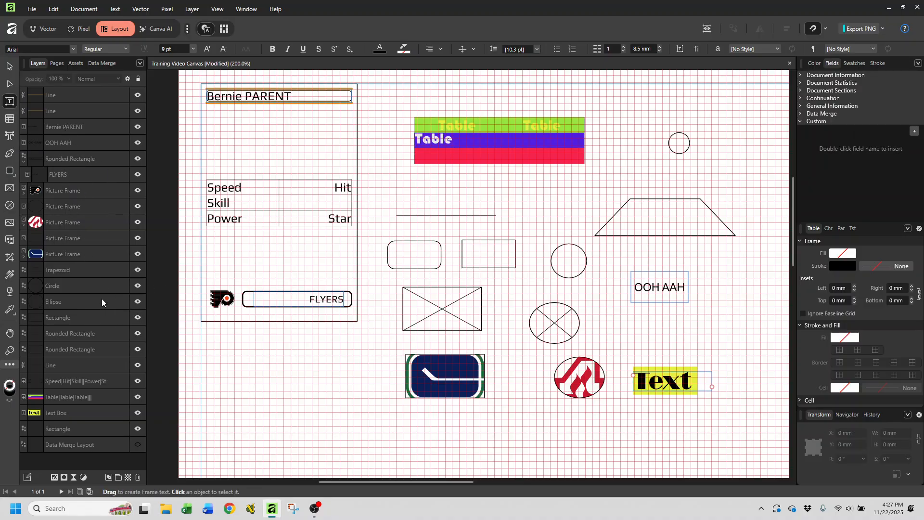
Stretch the rounded rectangle around the player name downward to about 9 mm tall and move its layer to the top of the stack.
left_click(59, 334)
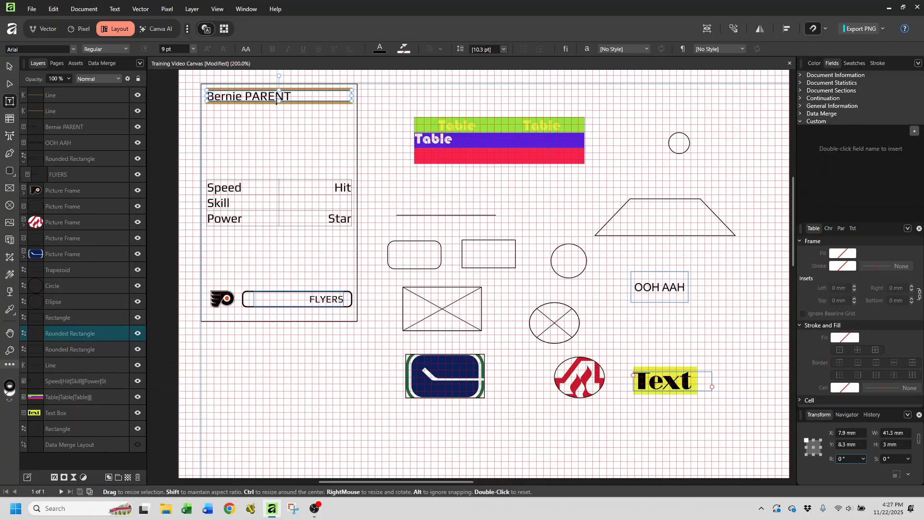
left_click_drag(279, 99, 278, 120)
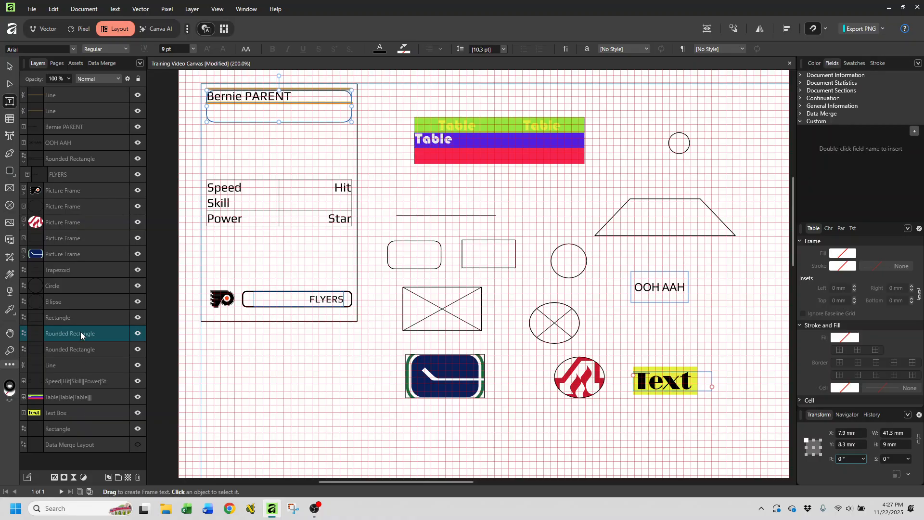
left_click_drag(80, 331, 99, 92)
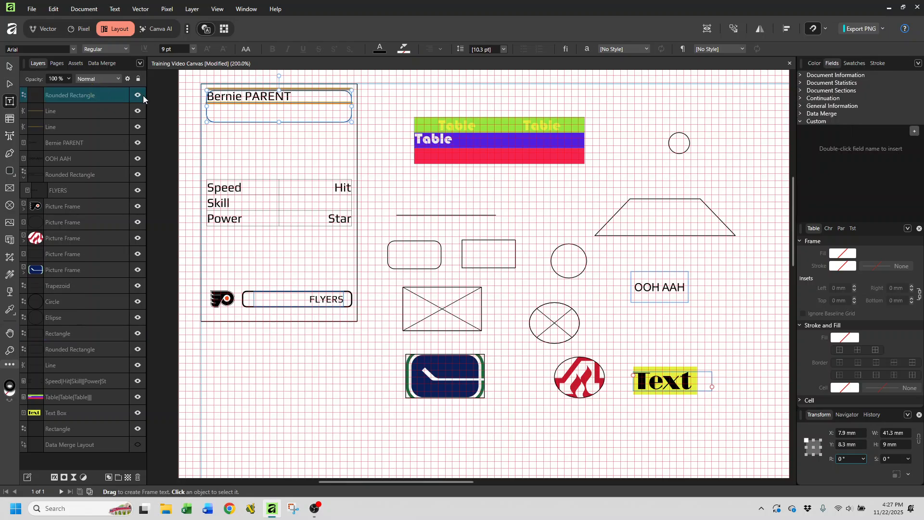
Place the player-name text layer between the two orange line layers and group it with both lines and the top rounded rectangle.
mouse_move(51, 145)
left_mouse_down()
mouse_move(99, 143)
mouse_move(103, 121)
left_mouse_up()
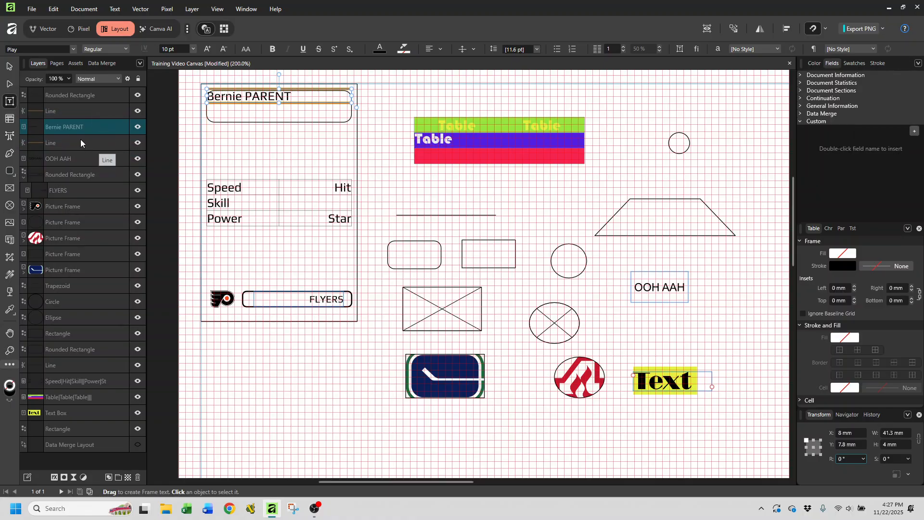
left_click(55, 95)
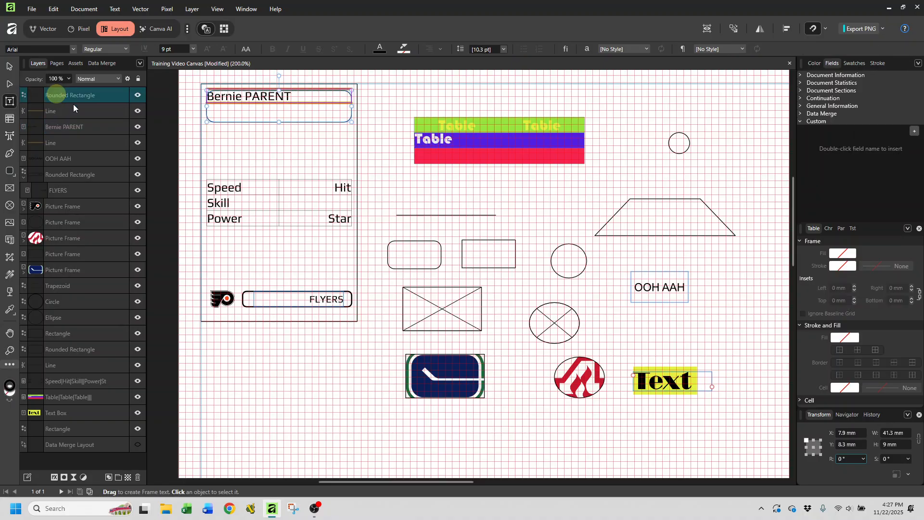
left_click(65, 146, "shift")
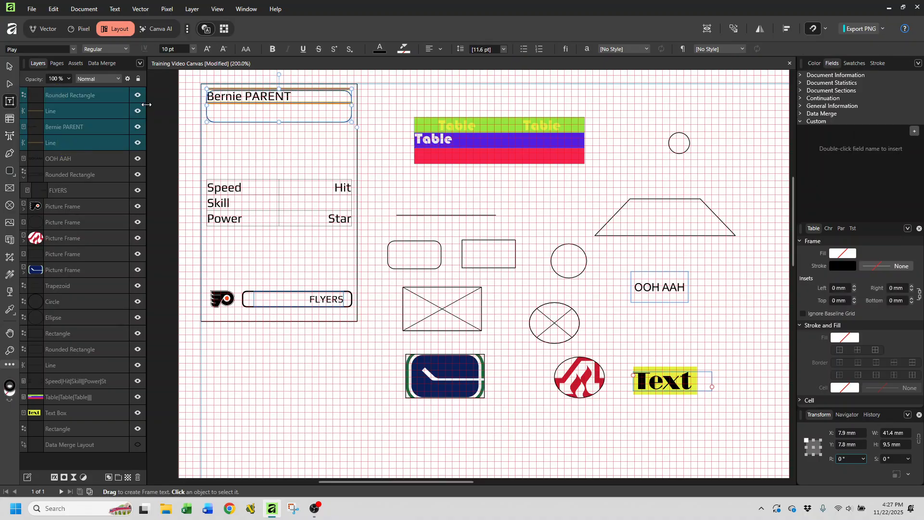
left_click(187, 10)
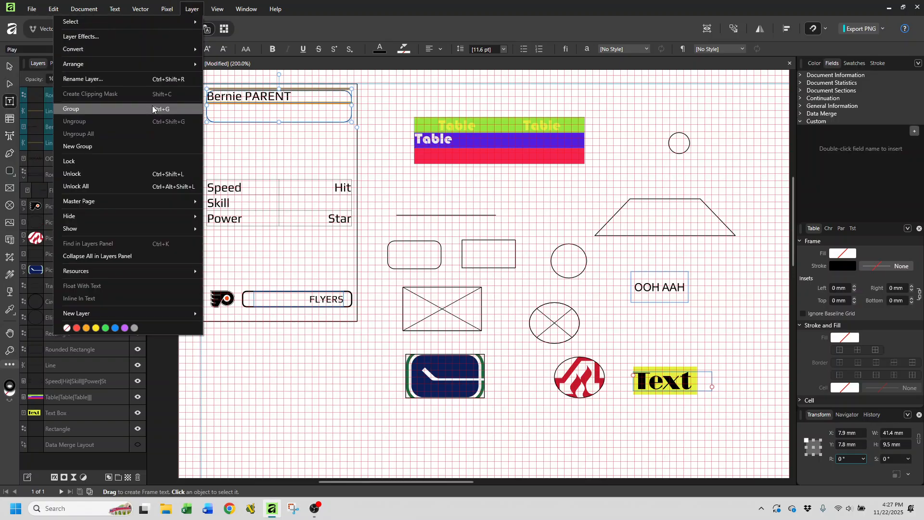
left_click(152, 109)
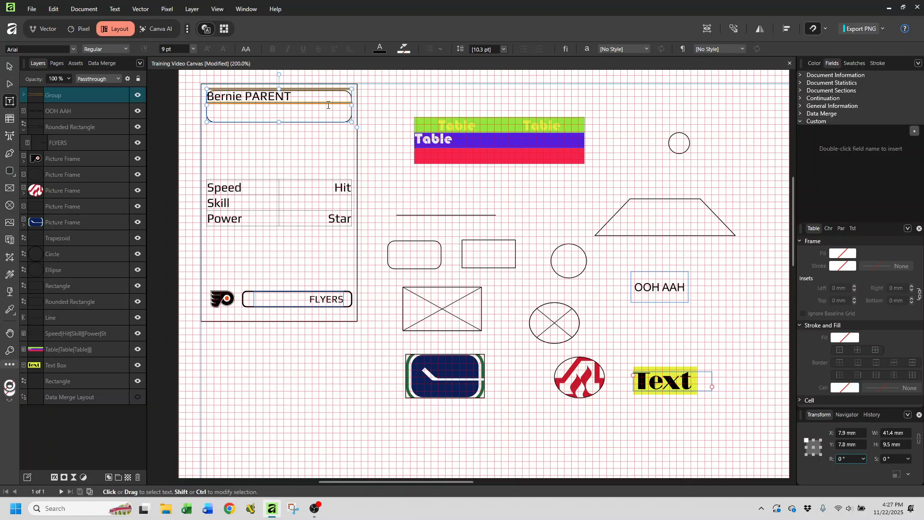
left_click(10, 66)
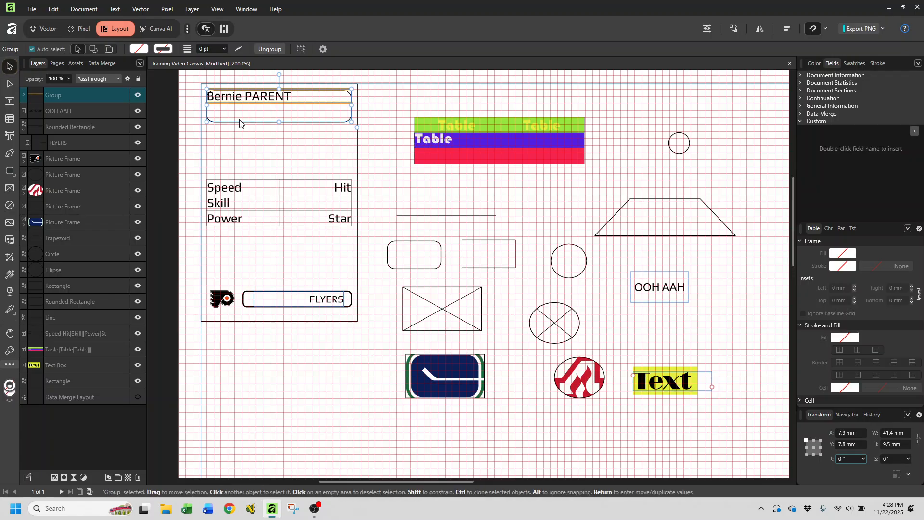
Move the header group down to Y 8.2 mm and the player-name frame inside it down to Y 11.2 mm.
mouse_move(239, 128)
left_mouse_down()
mouse_move(268, 377)
mouse_move(309, 466)
mouse_move(310, 173)
mouse_move(239, 140)
mouse_move(318, 398)
mouse_move(260, 119)
mouse_move(236, 118)
mouse_move(241, 124)
left_mouse_up()
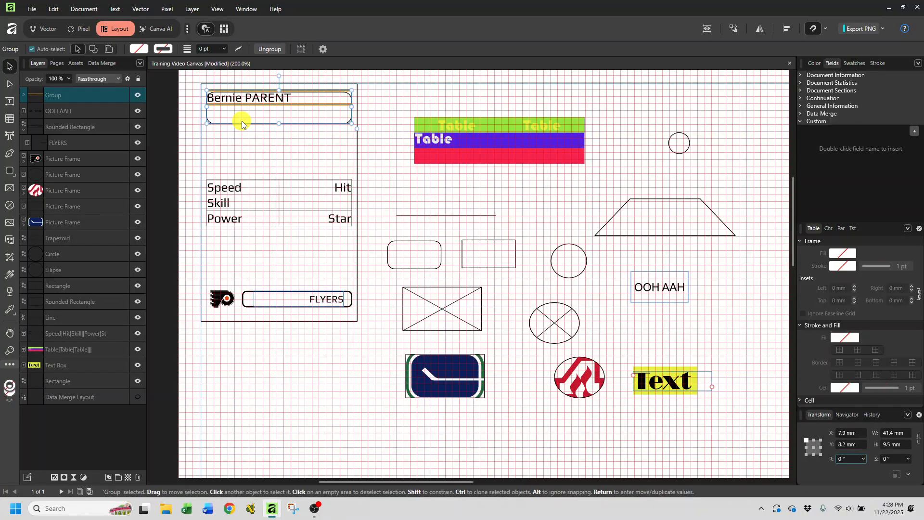
left_click(24, 95)
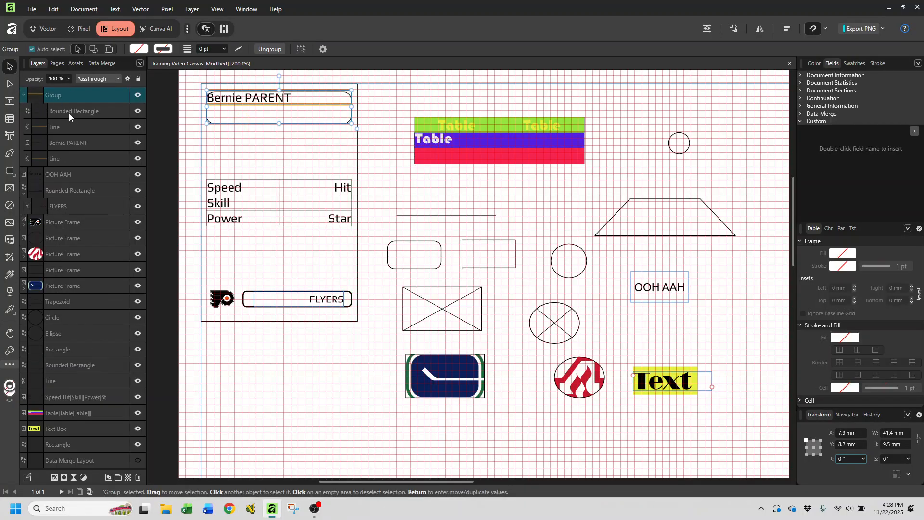
left_click(85, 140)
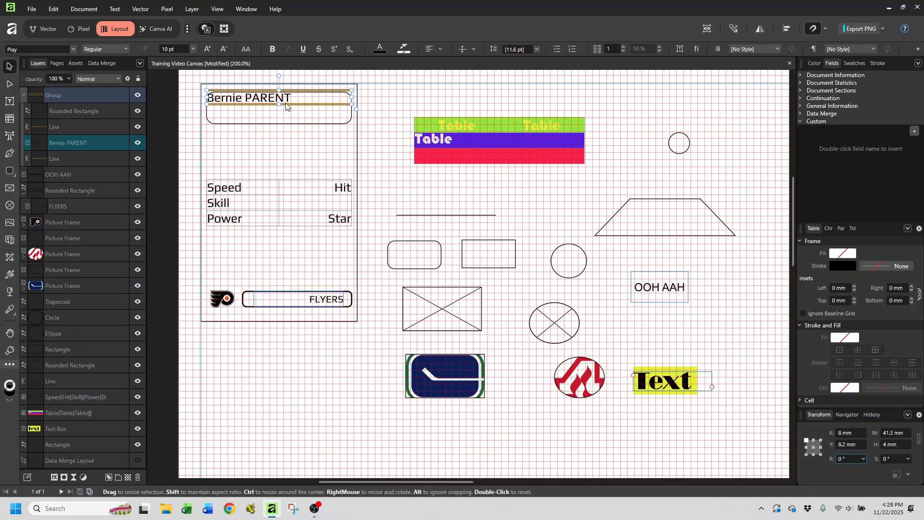
left_click_drag(319, 107, 321, 117)
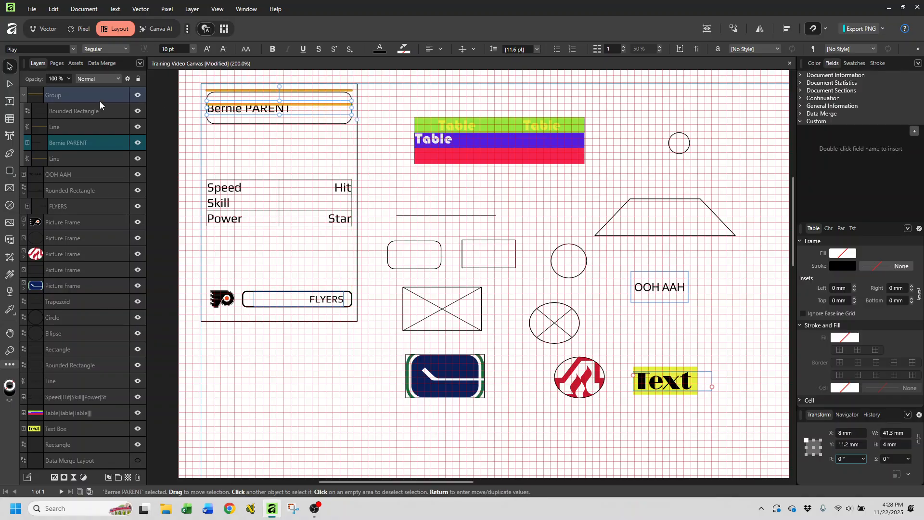
Move the rounded rectangle inside the header group up to Y 8.2 mm, level with the upper orange line.
left_click(76, 128)
left_click_drag(294, 94, 295, 92)
left_click(59, 126)
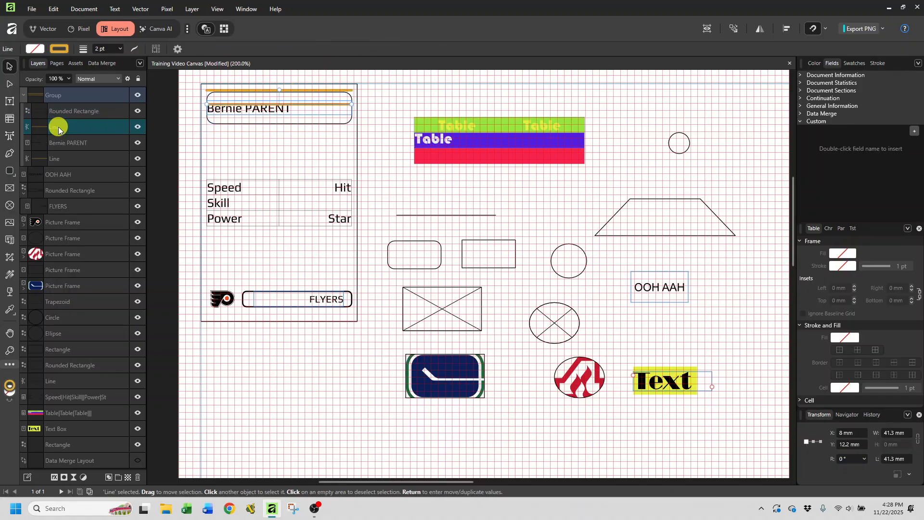
left_click_drag(259, 93, 260, 88)
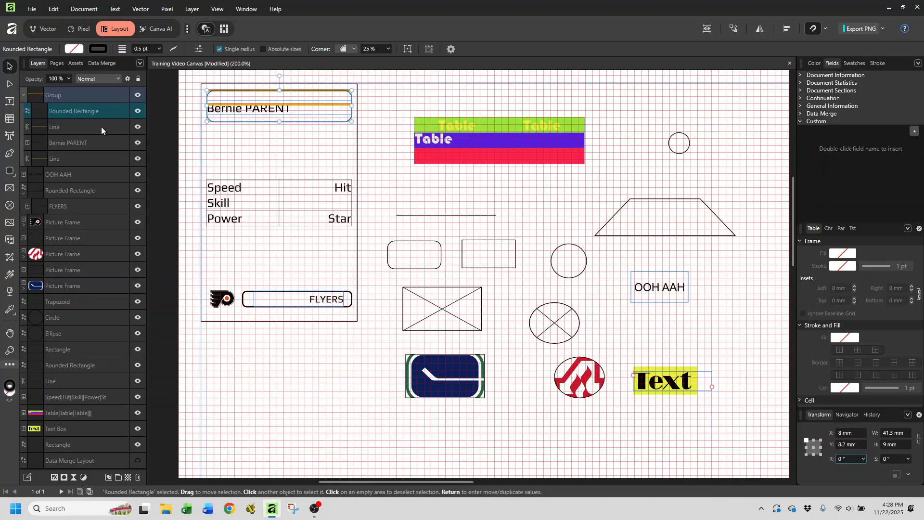
Position the two orange lines directly below and above the player name, at Y 15.2 mm and Y 11.2 mm, and deselect.
left_click(87, 127)
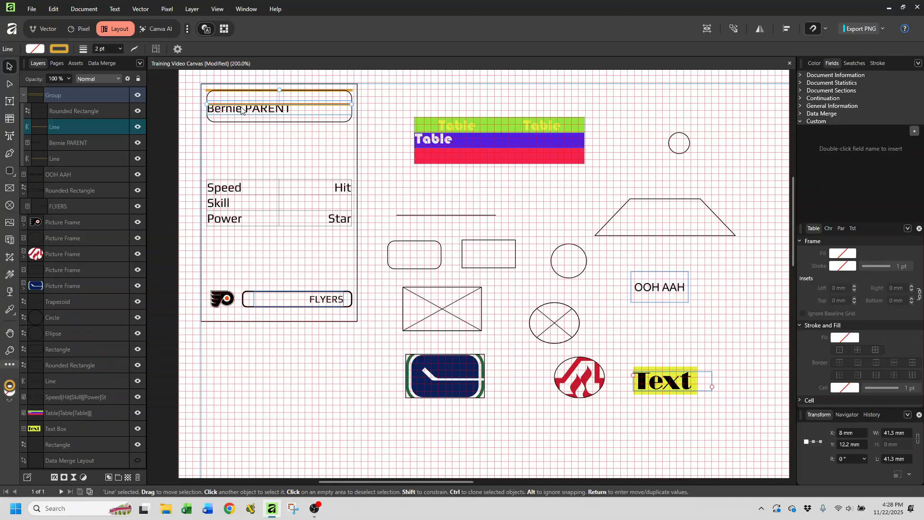
left_click(56, 159)
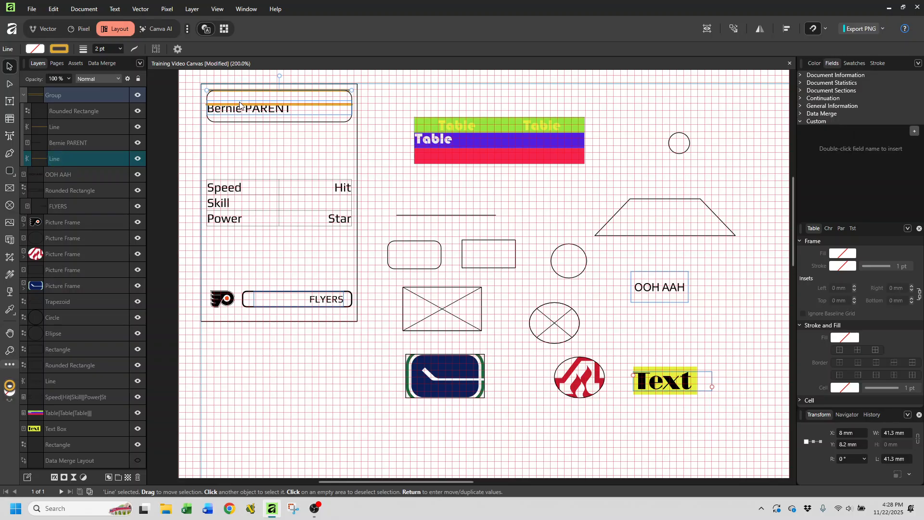
left_click_drag(239, 107, 236, 114)
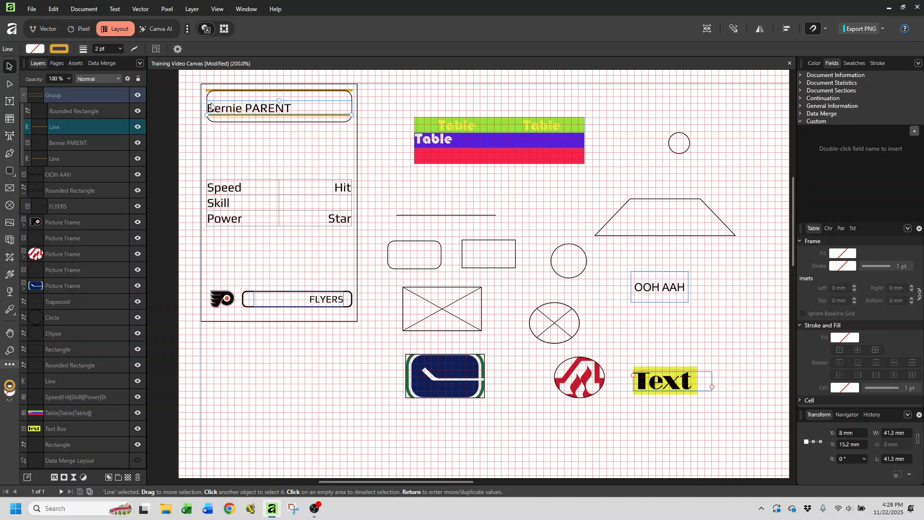
left_click_drag(86, 115, 60, 126)
left_click(56, 158)
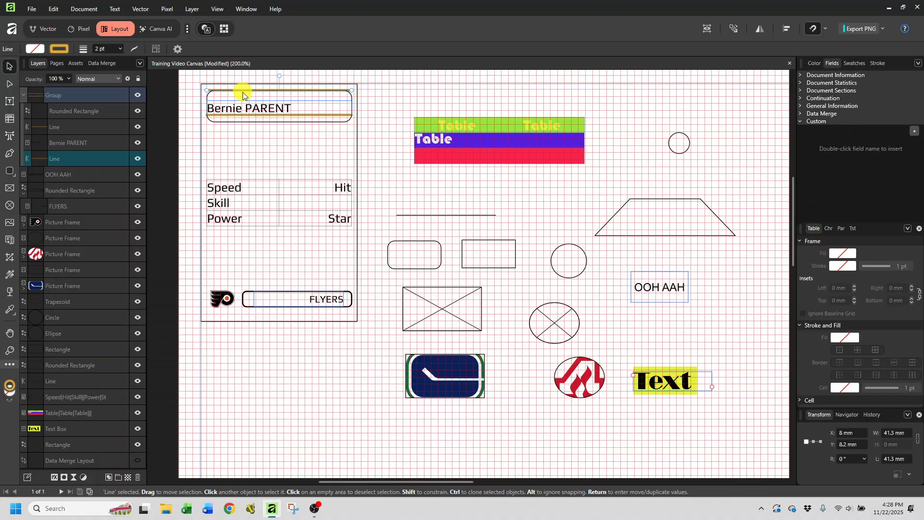
left_click_drag(242, 91, 244, 99)
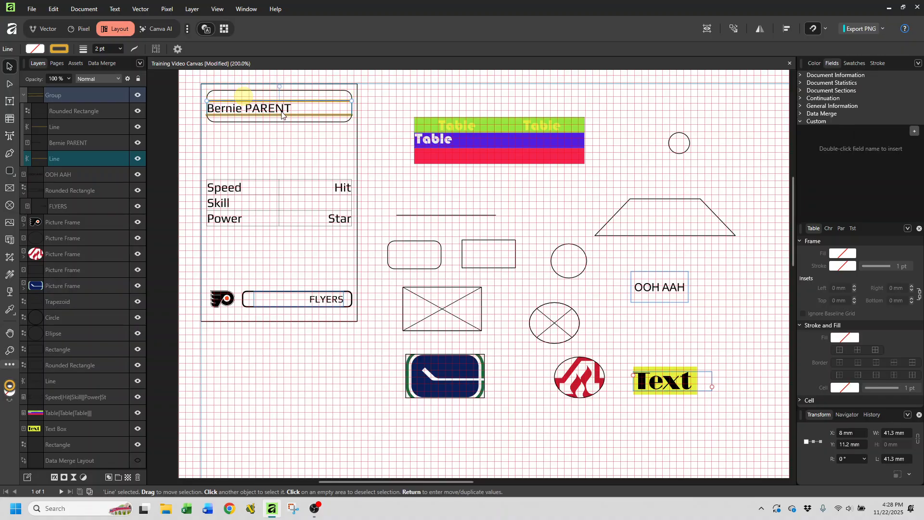
left_click(268, 146)
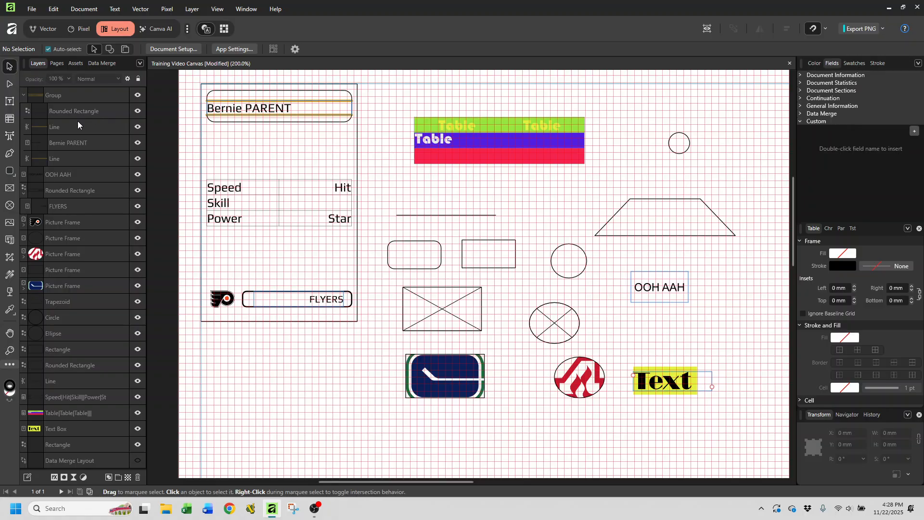
Select both orange lines and the player-name frame together, move them up to Y 10.7 mm inside the rounded rectangle, and deselect.
left_click_drag(68, 128, 66, 156)
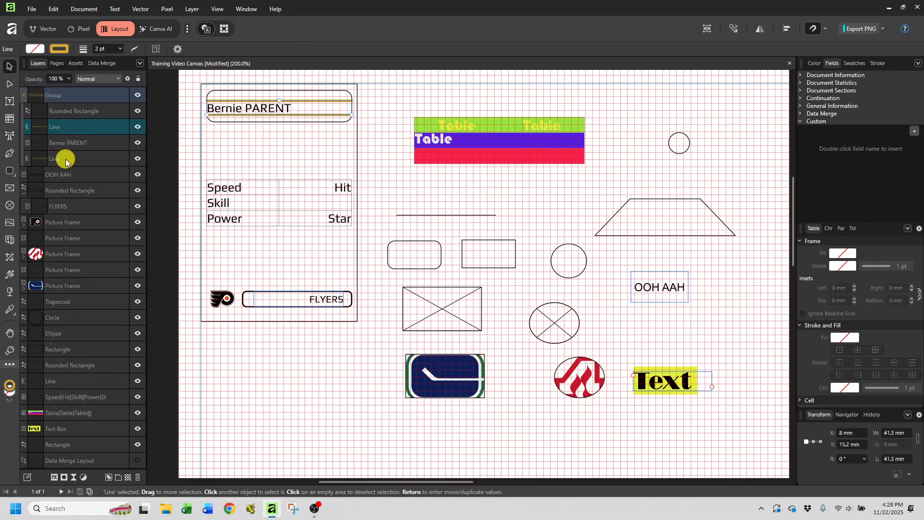
left_click(66, 156, "shift")
left_click_drag(269, 114, 271, 112)
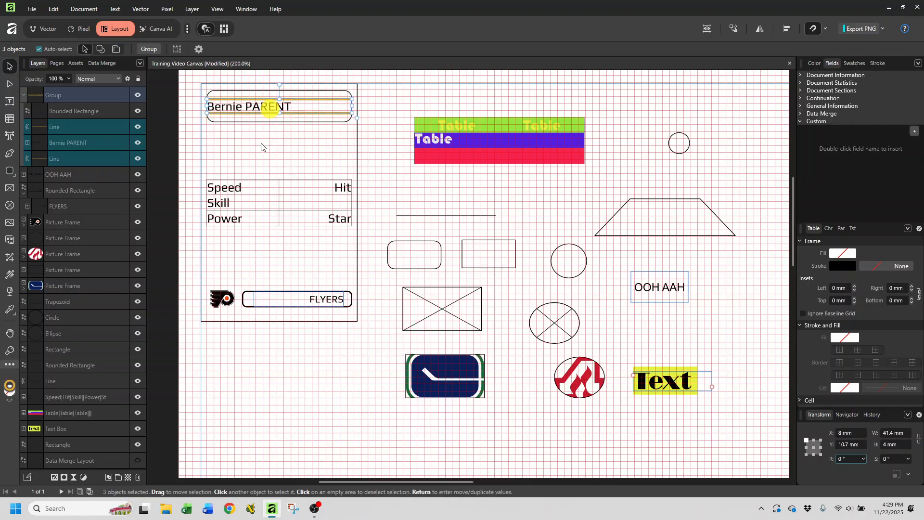
left_click(261, 145)
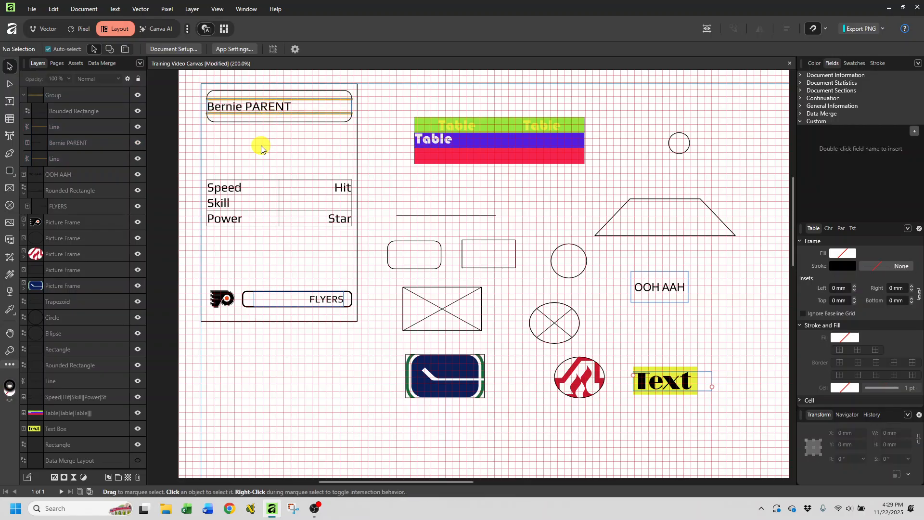
Reduce the height of the header's rounded rectangle from both its upper and lower edges so it closely frames the orange lines.
left_click(60, 112)
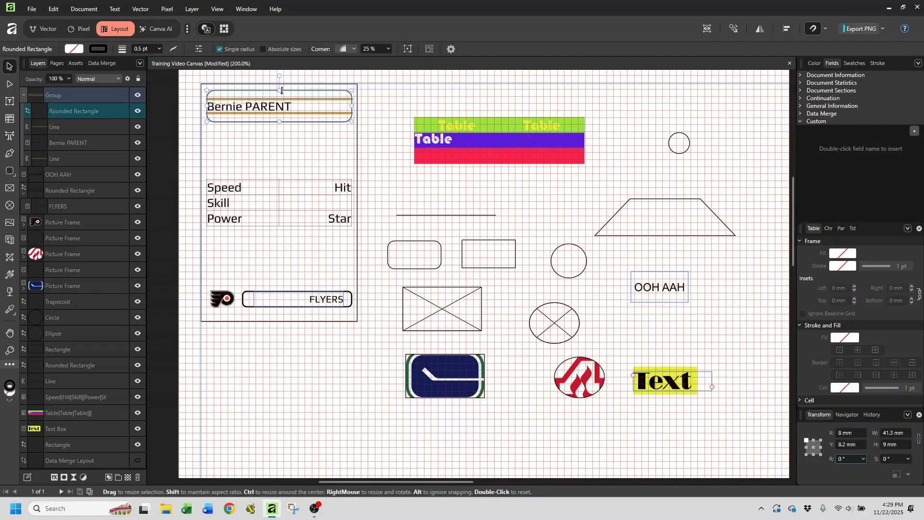
left_click_drag(280, 91, 283, 118)
left_click(273, 164)
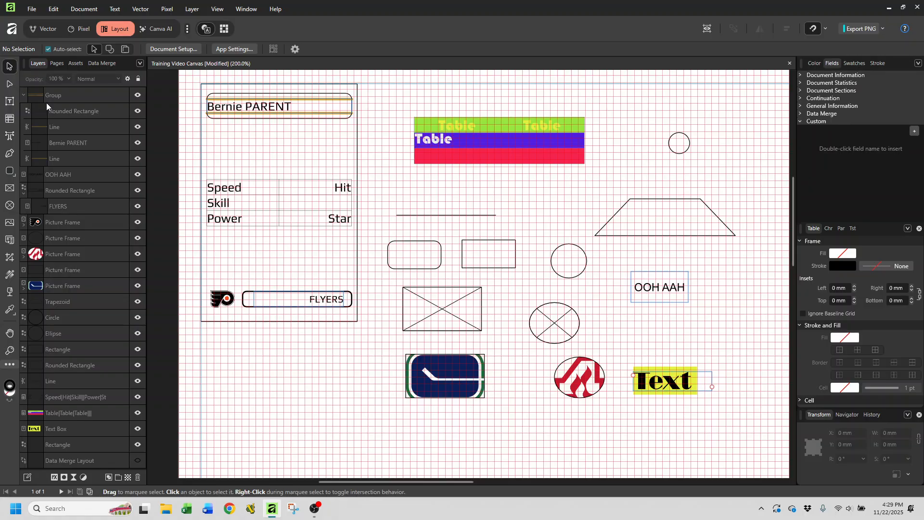
Look over the stored assets and the available undo command.
left_click(74, 65)
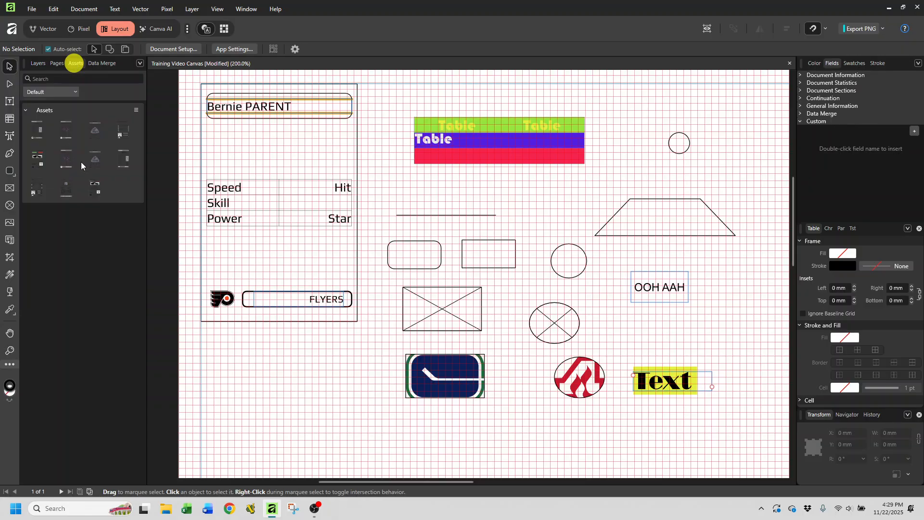
left_click(37, 63)
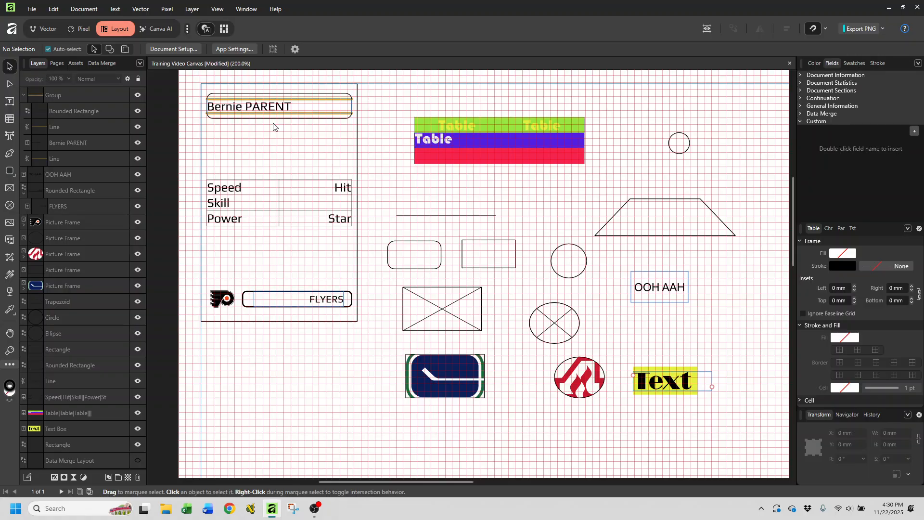
left_click(51, 13)
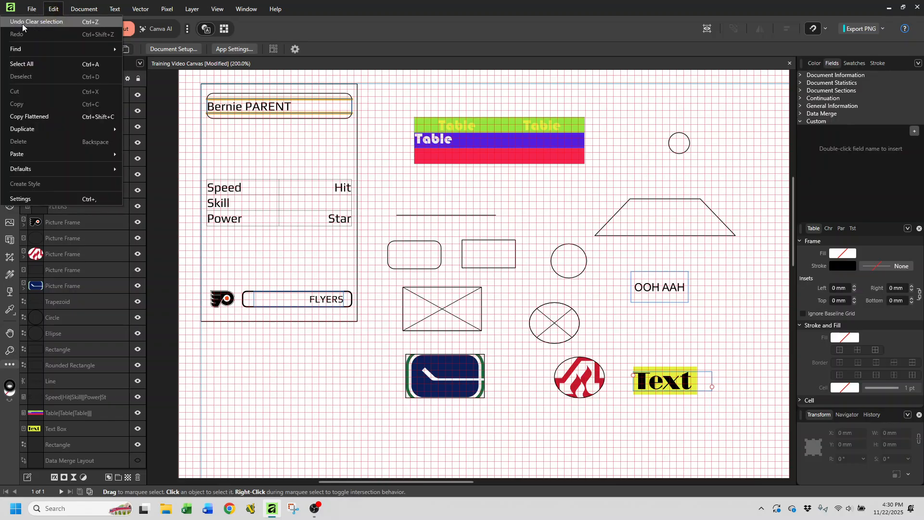
left_click(325, 7)
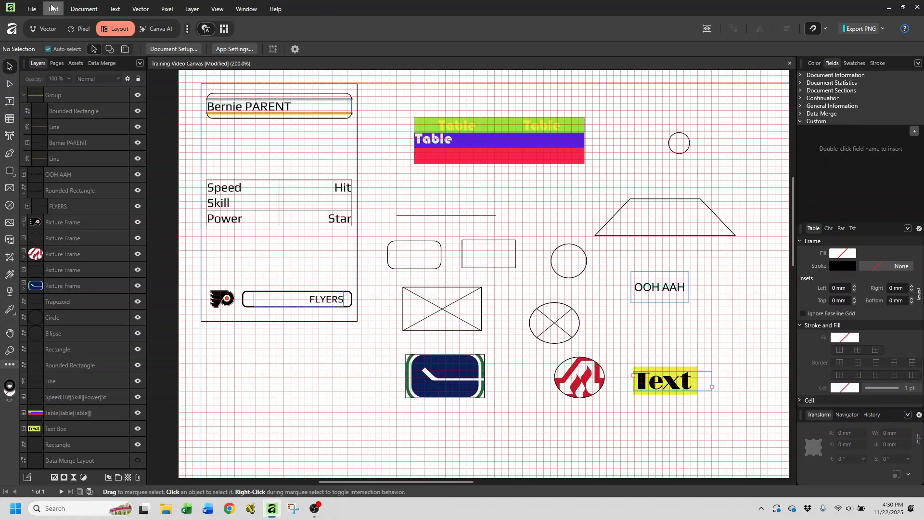
Save the training canvas document.
left_click(31, 11)
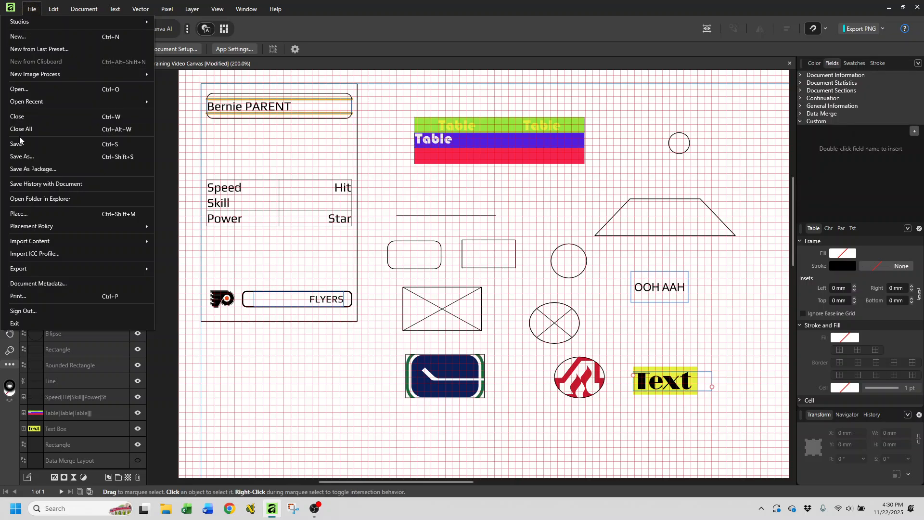
left_click(13, 147)
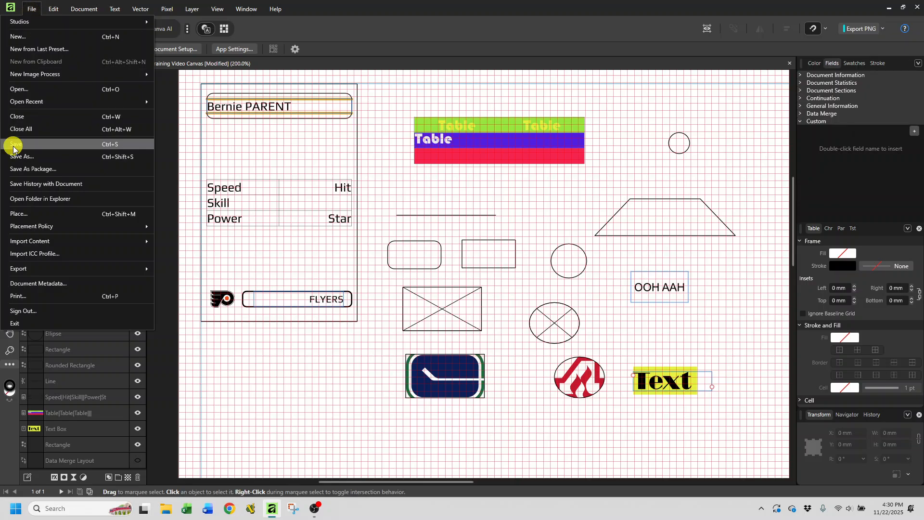